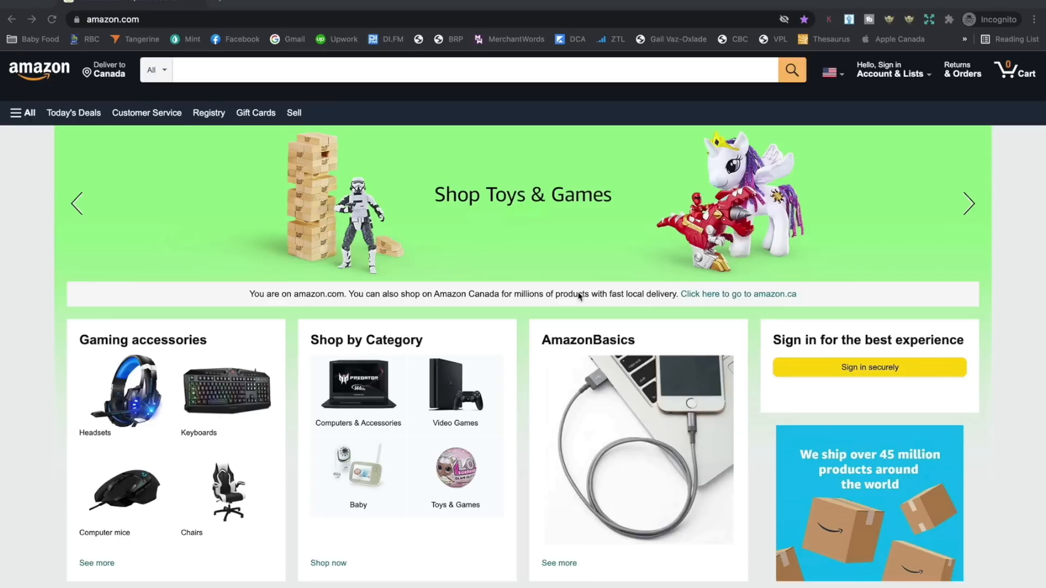
- Restrict the Amazon search to the Books department and bring up keyword suggestions for "a"
{"action": "left_click", "coordinate": [163, 73]}
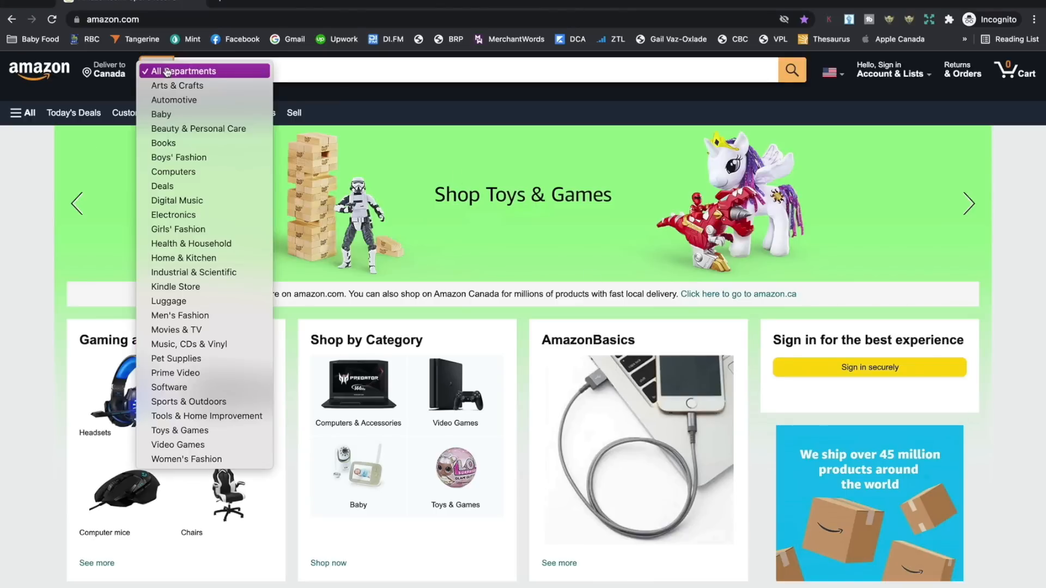
{"action": "left_click", "coordinate": [164, 143]}
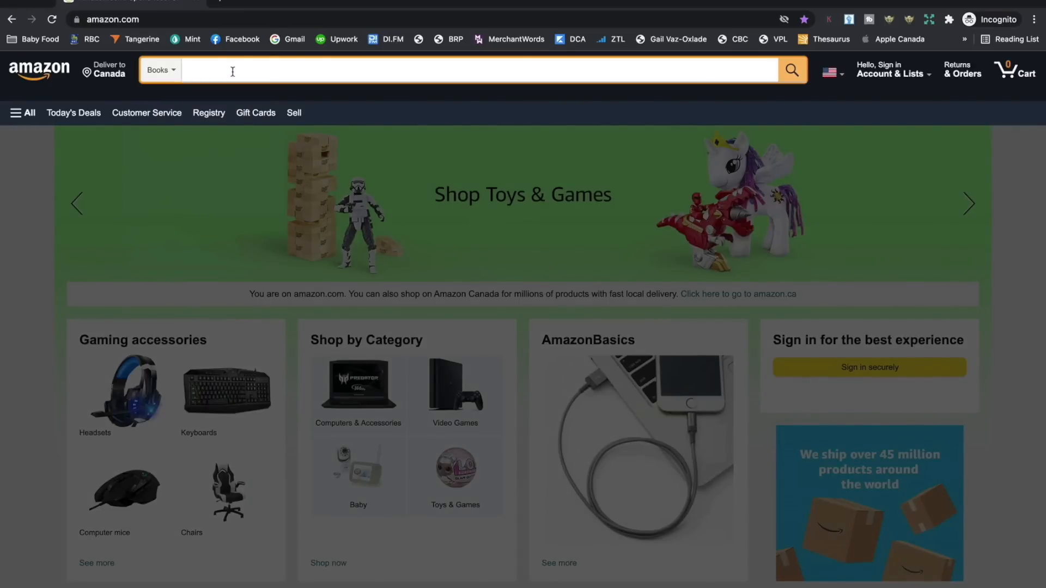
{"action": "type", "text": "a"}
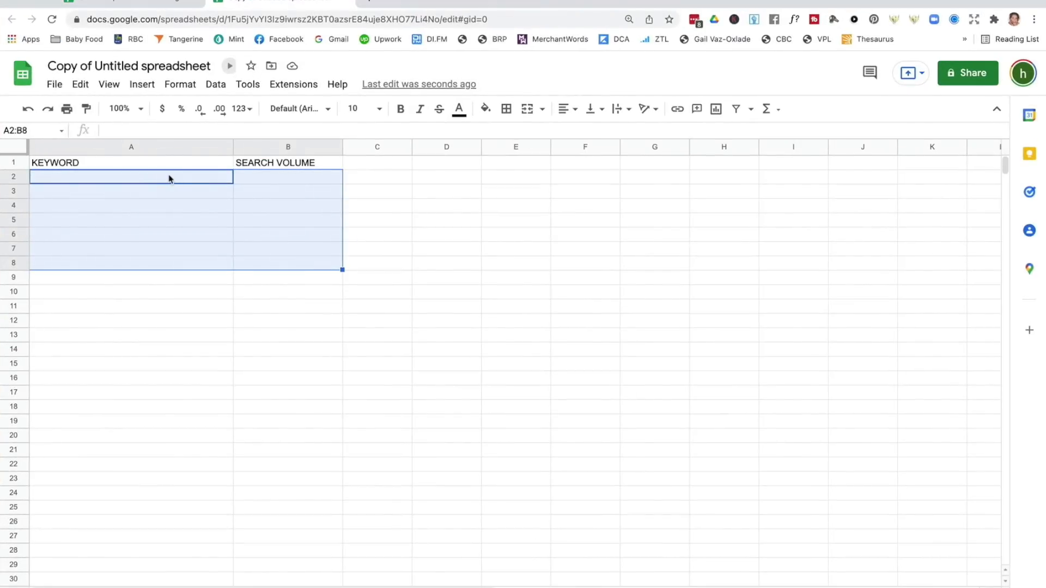
- In the Google Sheets keyword list, record "activity book for kids" in row 2 with a search volume of 610
{"action": "type", "text": "acti"}
{"action": "type", "text": "vi"}
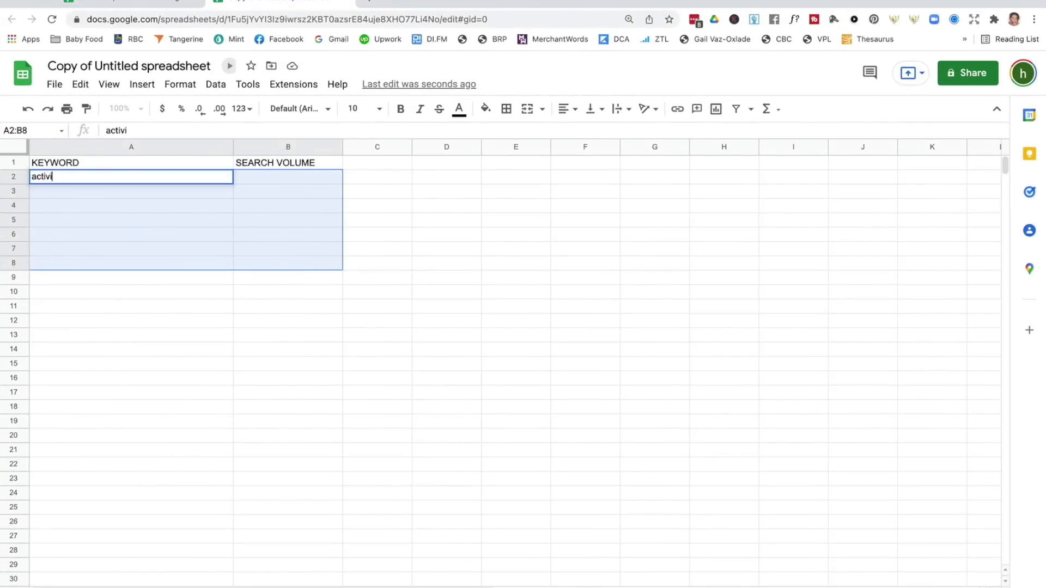
{"action": "type", "text": "ty book for kids"}
{"action": "key", "text": "Tab"}
{"action": "type", "text": "610"}
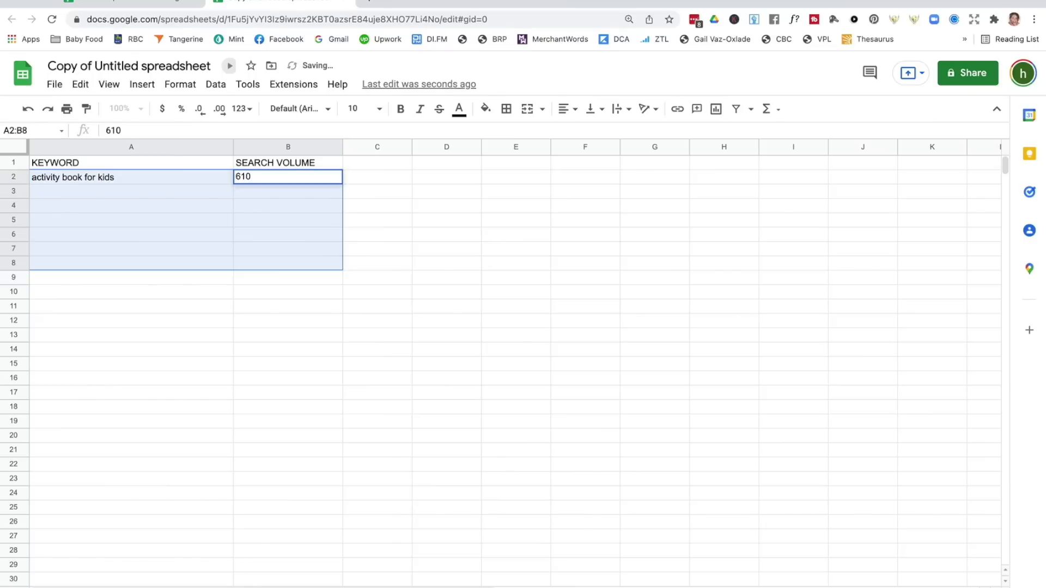
{"action": "key", "text": "Return"}
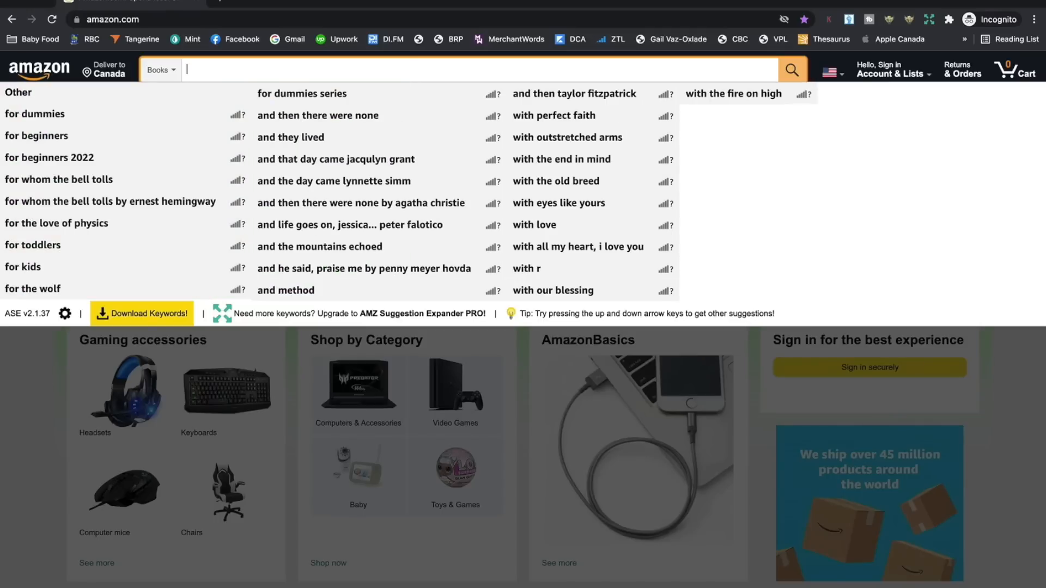
- Look up Amazon book suggestions for "b" and record "booktok journal" with search volume 590 in the spreadsheet's next row
{"action": "type", "text": "b"}
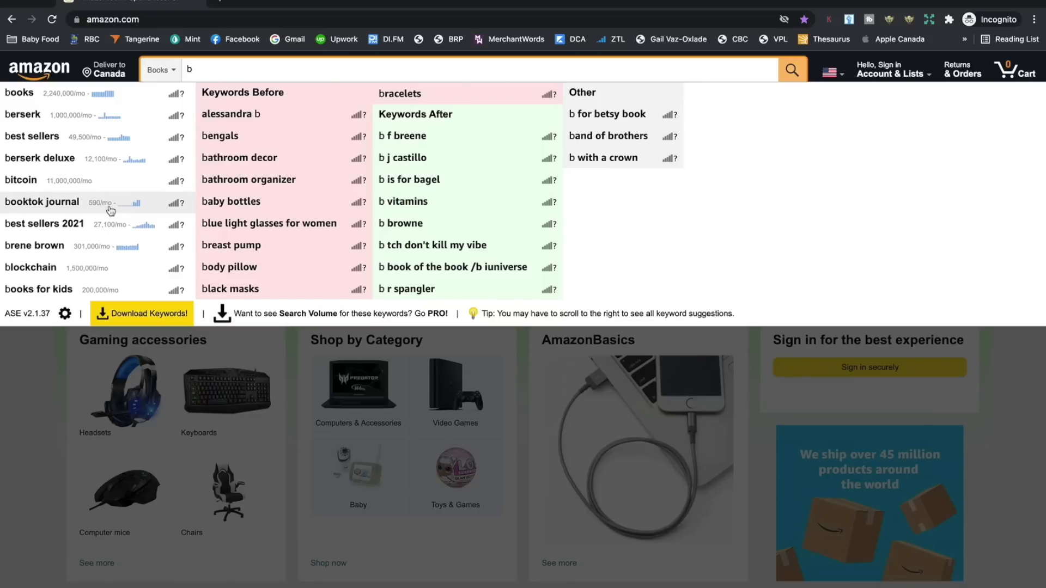
{"action": "type", "text": "ooktop"}
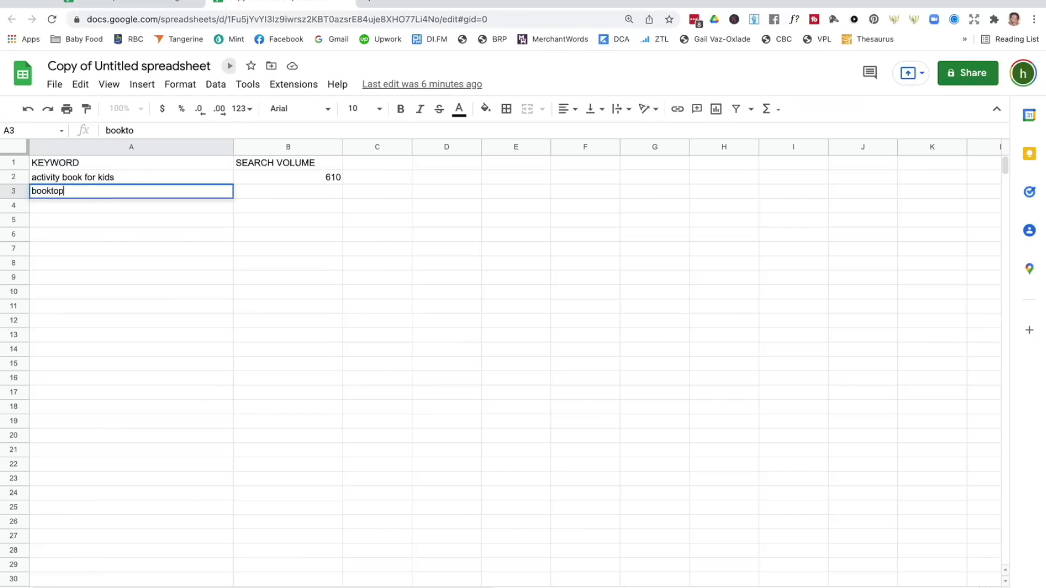
{"action": "key", "text": "BackSpace"}
{"action": "type", "text": "k journal"}
{"action": "key", "text": "Tab"}
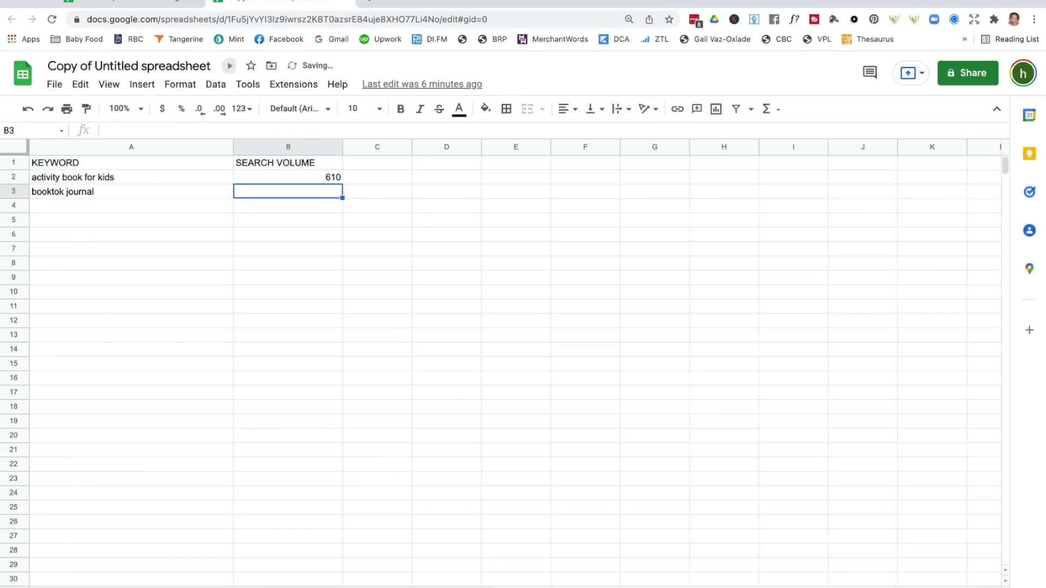
{"action": "type", "text": "590"}
{"action": "key", "text": "Tab"}
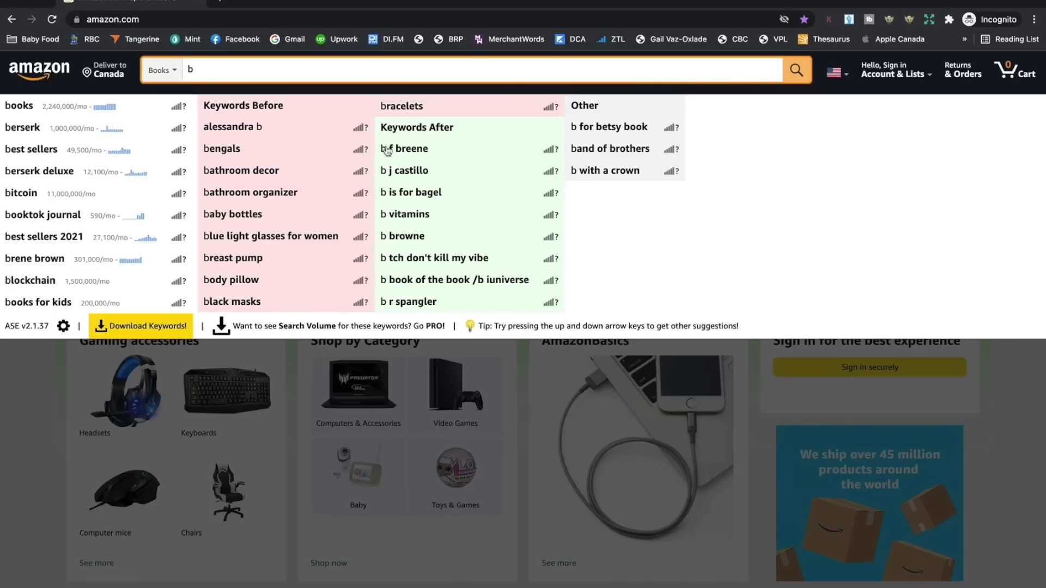
- Back on Amazon, examine the book keyword suggestions and search volumes for the letters "c", "d" and "e" in turn
{"action": "key", "text": "BackSpace"}
{"action": "type", "text": "c"}
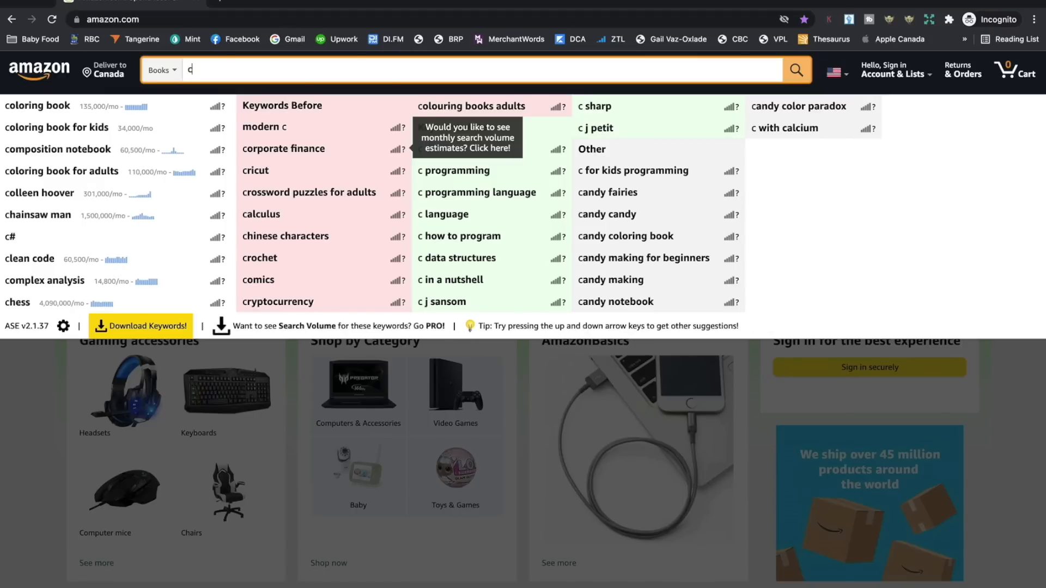
{"action": "key", "text": "BackSpace"}
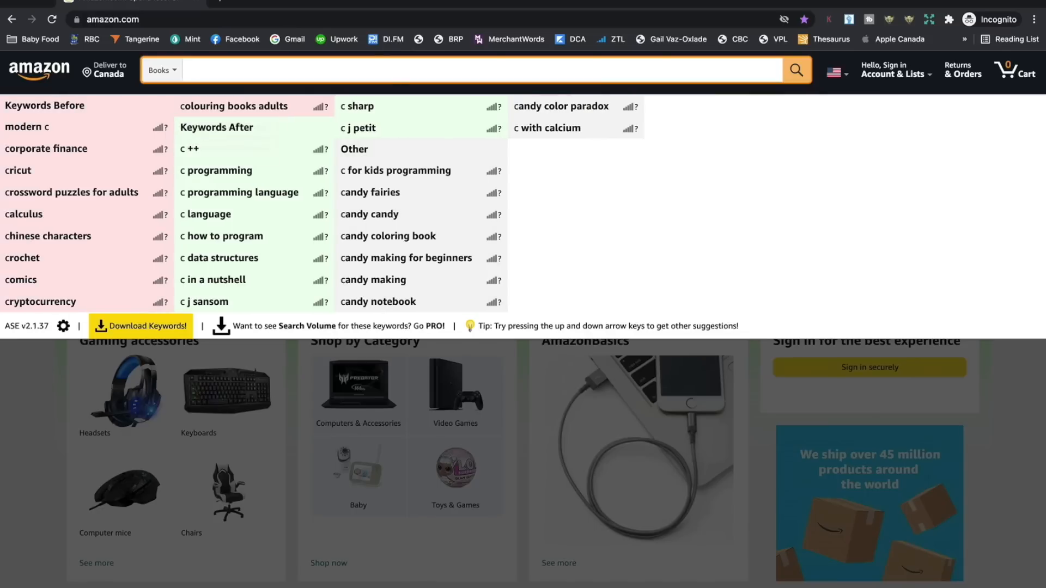
{"action": "type", "text": "d"}
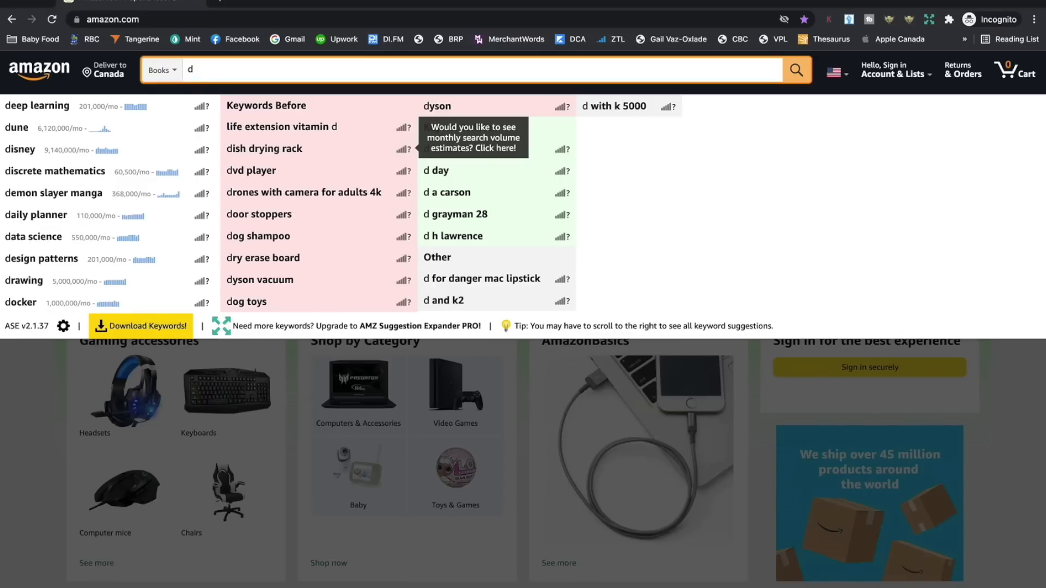
{"action": "key", "text": "BackSpace"}
{"action": "type", "text": "e"}
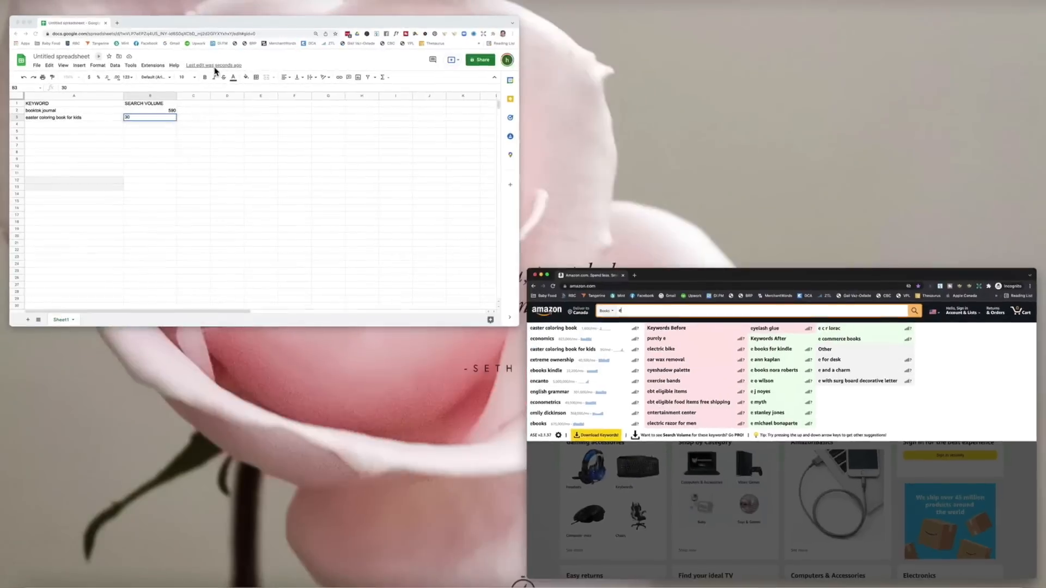
- Record "easter coloring book" with a search volume of 1,600 in row 3 of the Google Sheets keyword list
{"action": "type", "text": "east"}
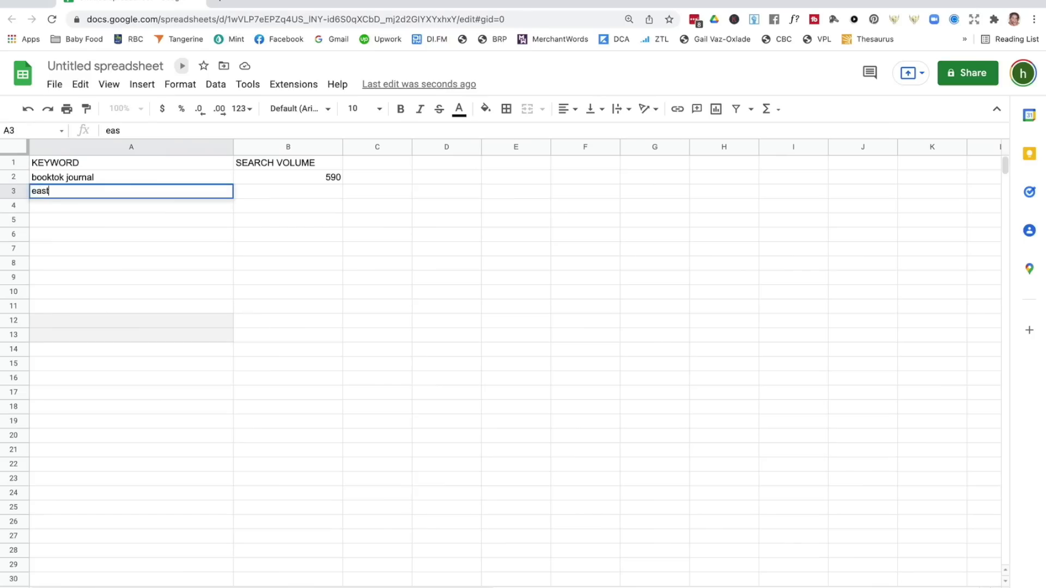
{"action": "type", "text": "er coloring book"}
{"action": "key", "text": "Tab"}
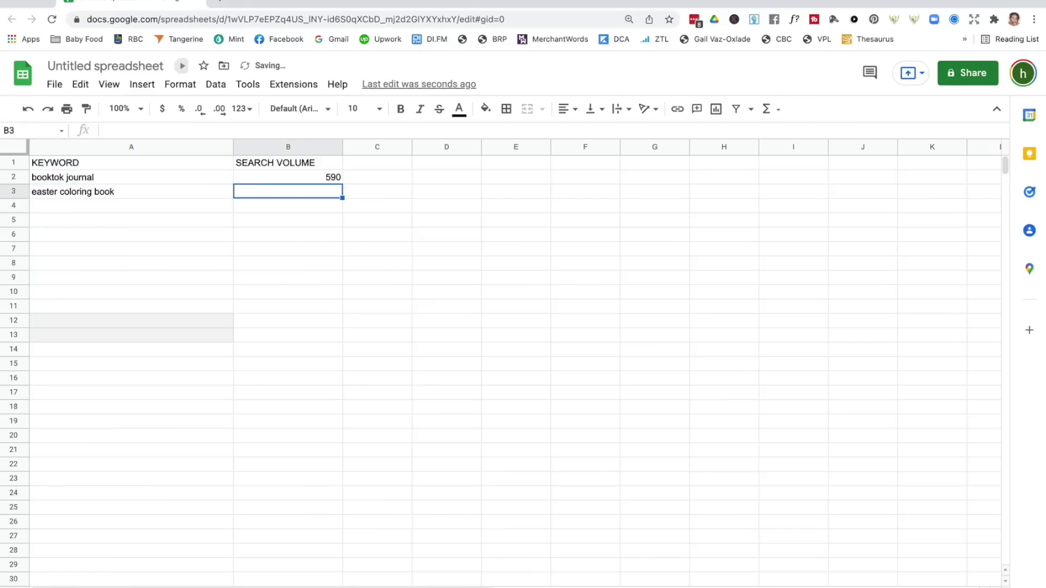
{"action": "type", "text": "1,600"}
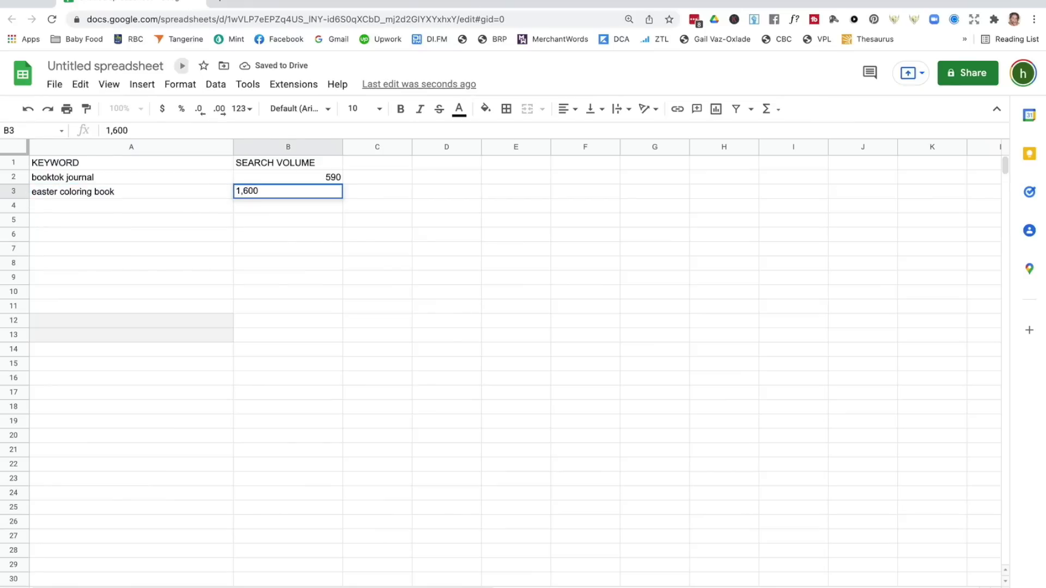
{"action": "key", "text": "Return"}
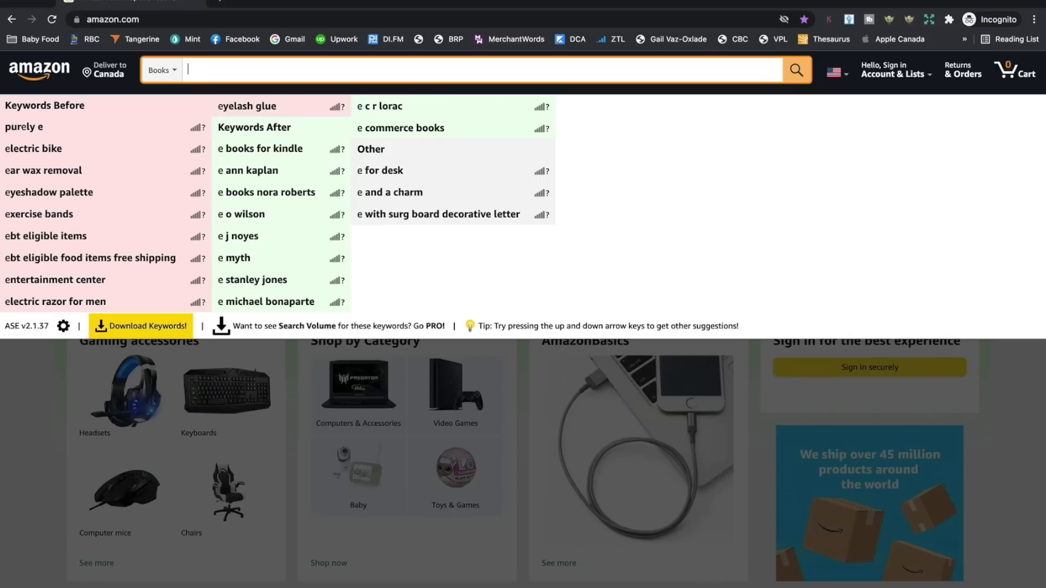
- Return to Amazon and examine the book keyword suggestions for "f" and "g"
{"action": "type", "text": "f"}
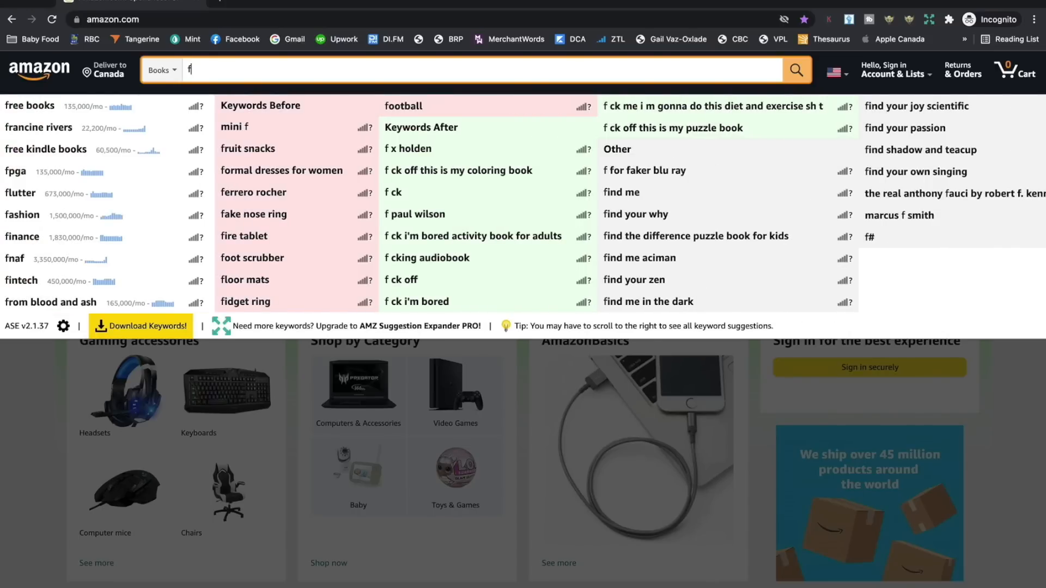
{"action": "key", "text": "BackSpace"}
{"action": "type", "text": "g"}
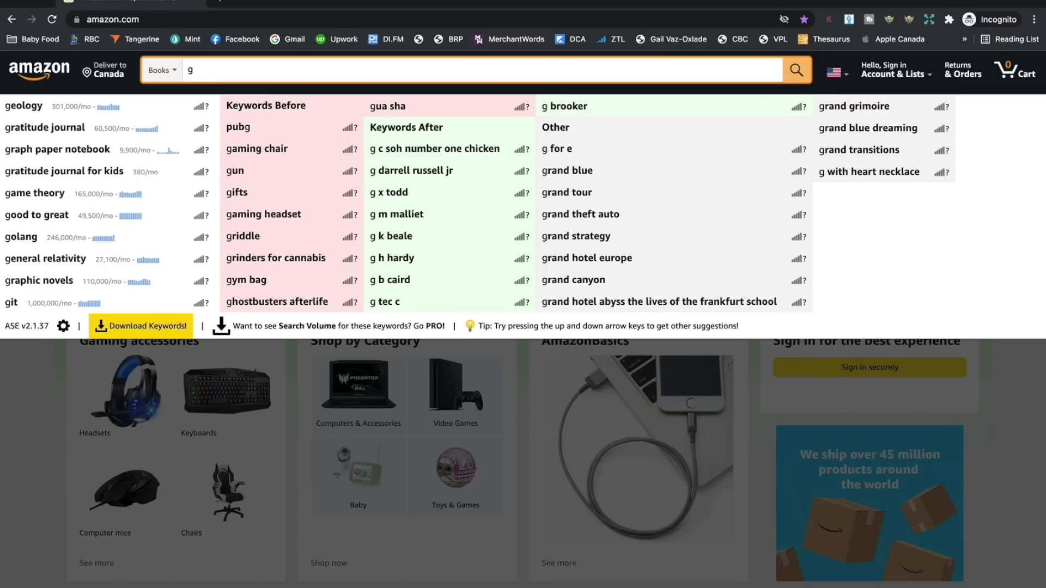
- Switch to the Google Sheets keyword list and record "graph paper notebook" in row 4 with a search volume of 9,900
{"action": "key", "text": "super+Tab"}
{"action": "type", "text": "graph paper n"}
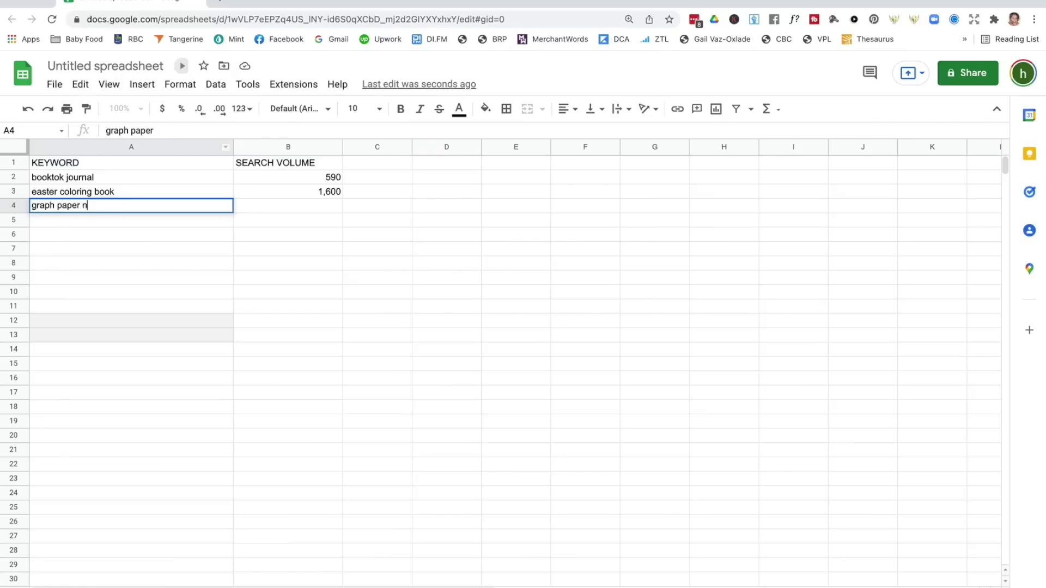
{"action": "type", "text": "otebook"}
{"action": "key", "text": "Tab"}
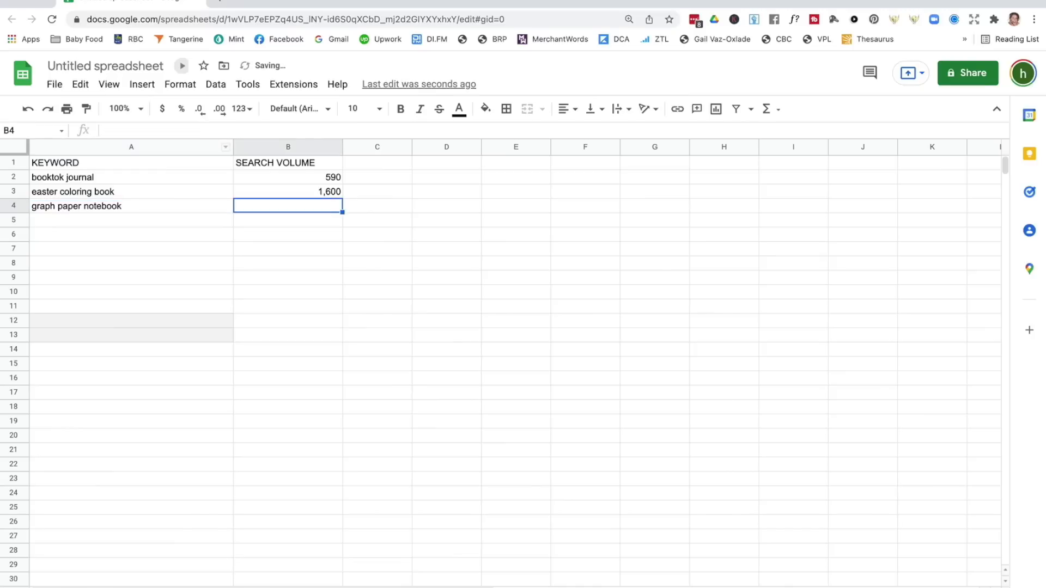
{"action": "type", "text": "9,900"}
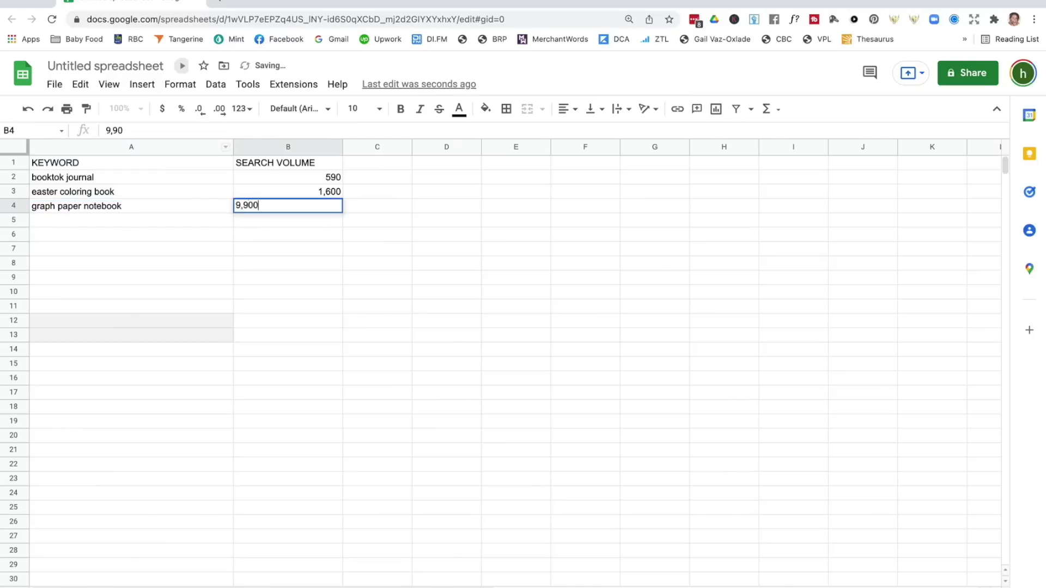
{"action": "key", "text": "Tab"}
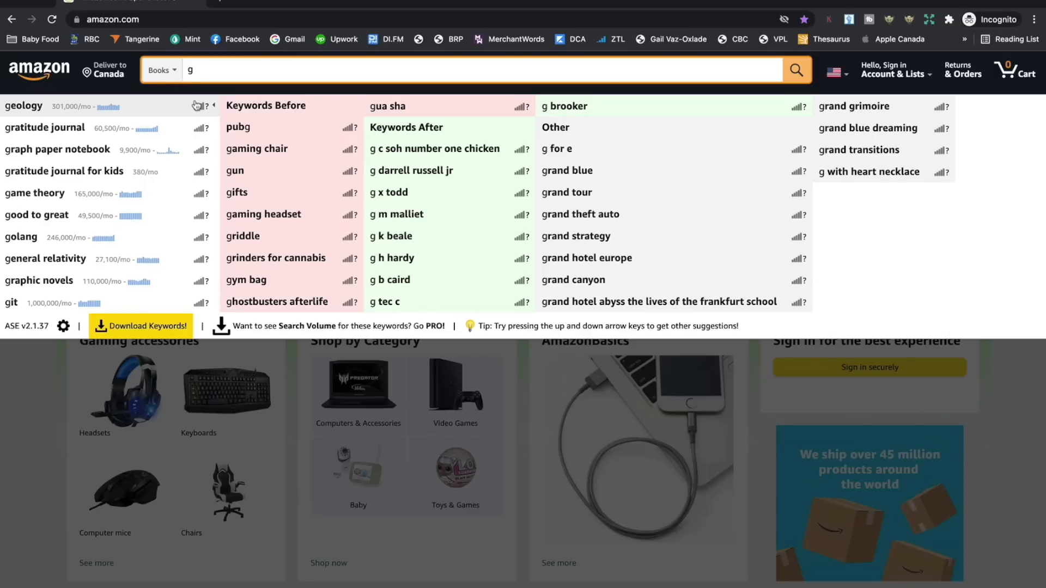
- On Amazon, examine the book keyword suggestions for "a" and the two-letter prefixes "aa", "ab" and "ac"
{"action": "key", "text": "BackSpace"}
{"action": "type", "text": "a"}
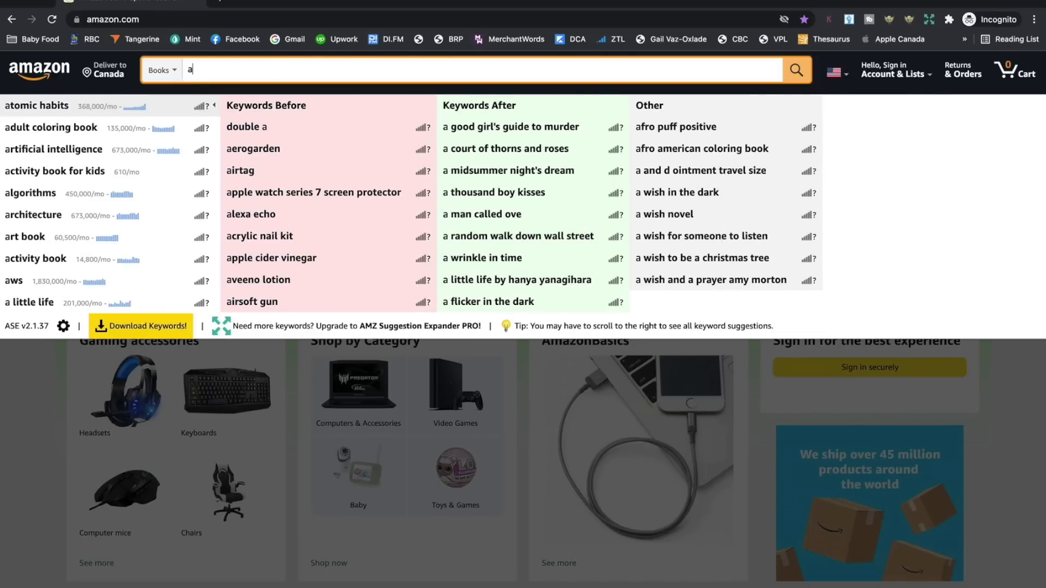
{"action": "type", "text": "b"}
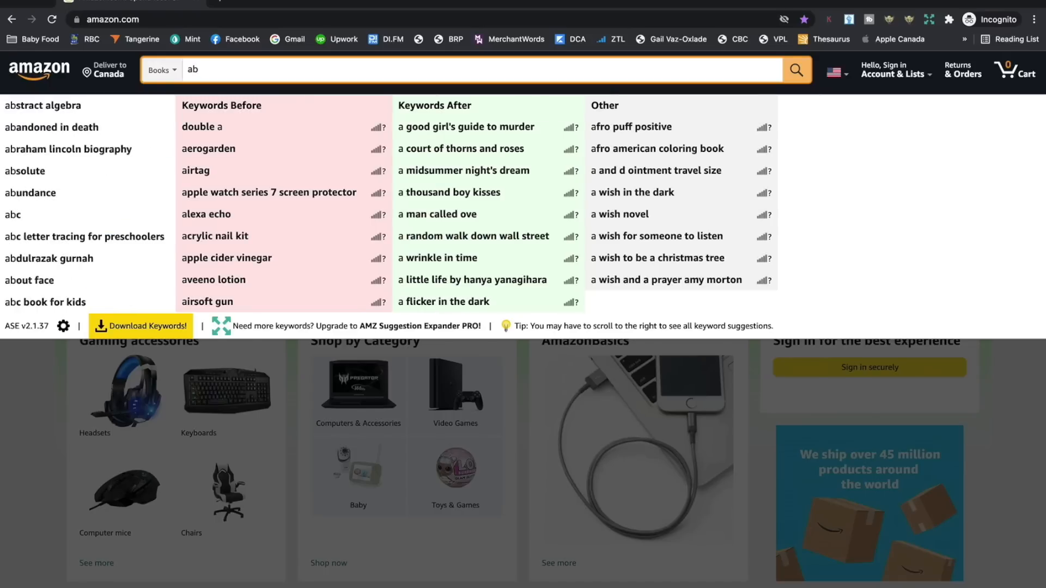
{"action": "key", "text": "BackSpace"}
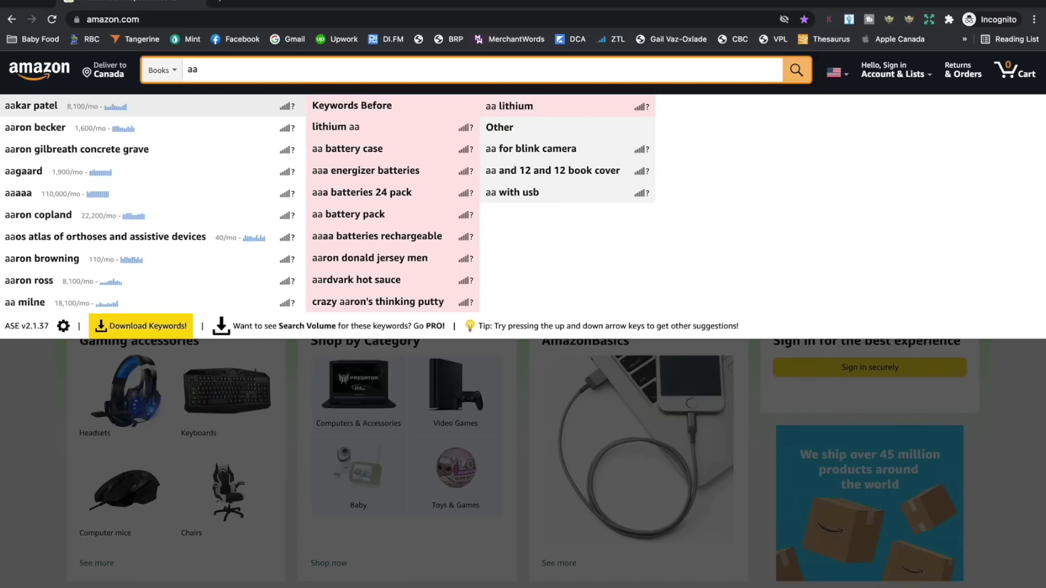
{"action": "key", "text": "BackSpace"}
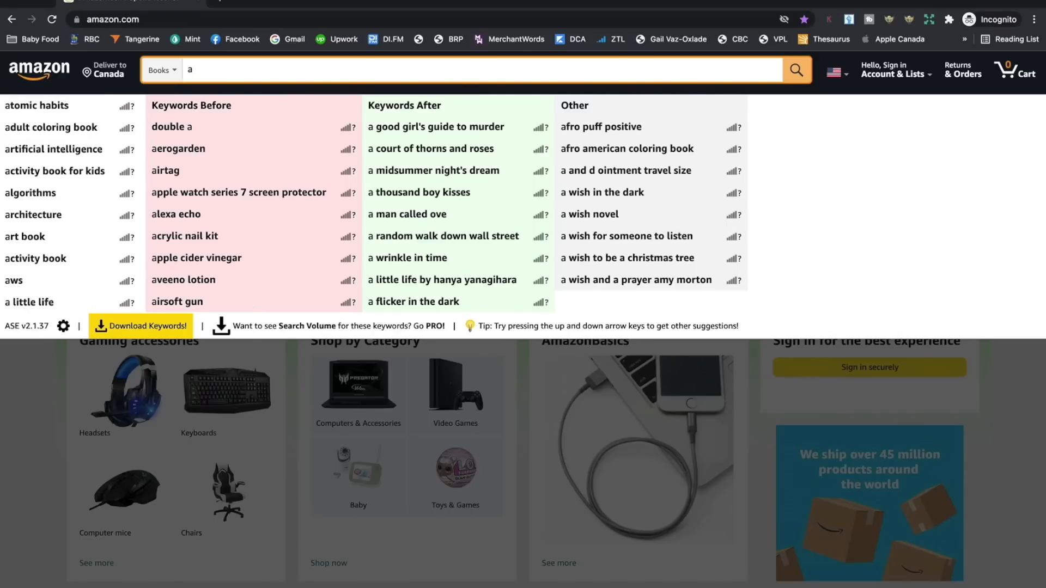
{"action": "type", "text": "b"}
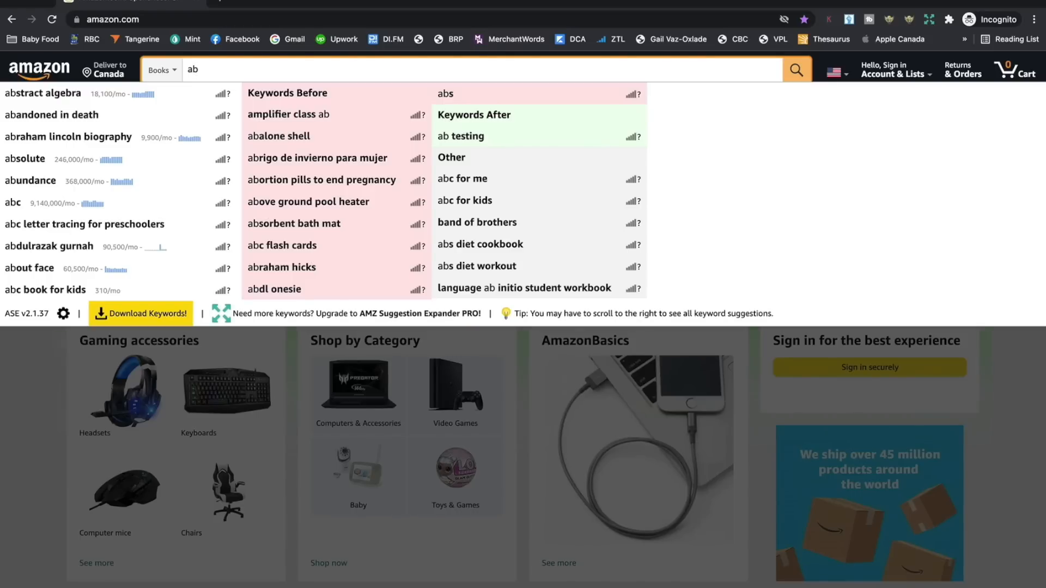
{"action": "key", "text": "BackSpace"}
{"action": "type", "text": "c"}
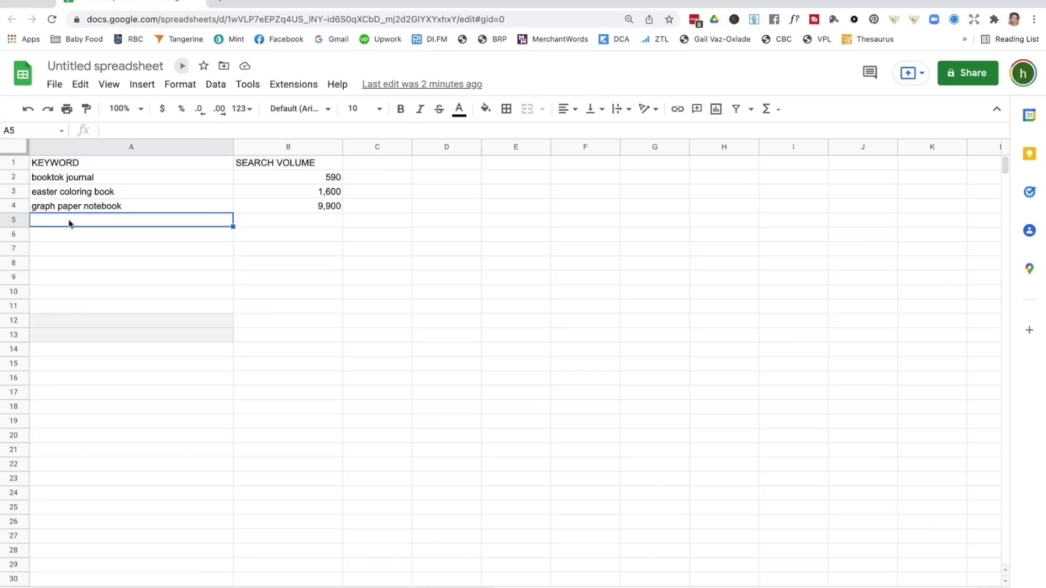
- In row 5 of the Google Sheets keyword list, record "accounting ledger book" with a search volume of 2,900
{"action": "type", "text": "accounti"}
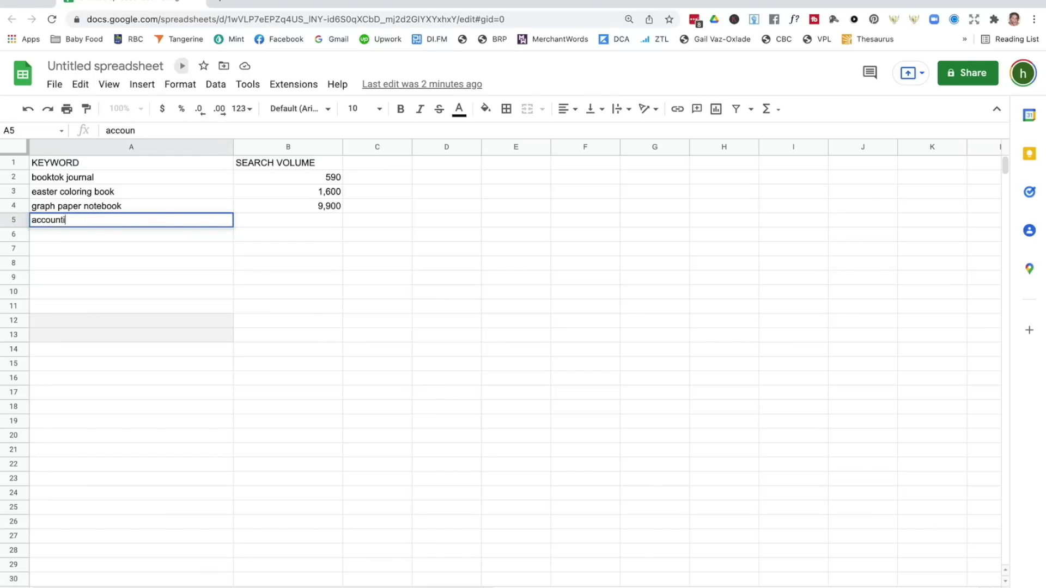
{"action": "type", "text": "ng ledger book"}
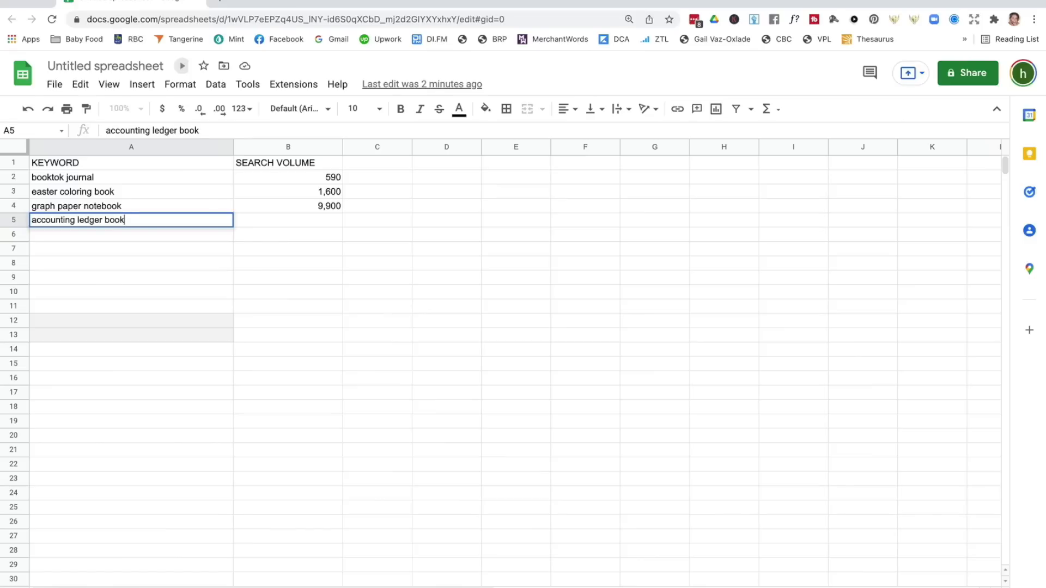
{"action": "key", "text": "Tab"}
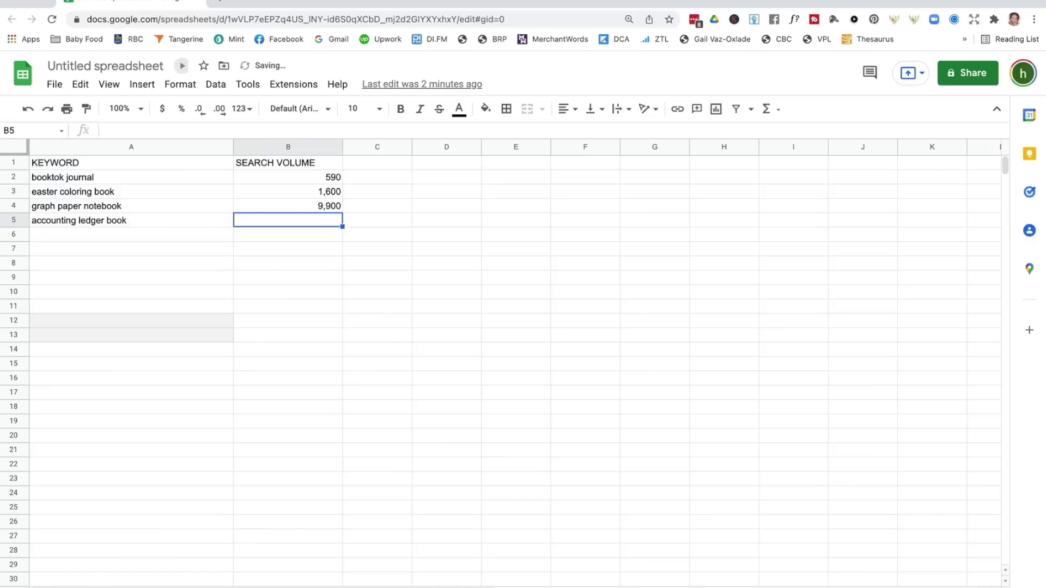
{"action": "type", "text": "2,900"}
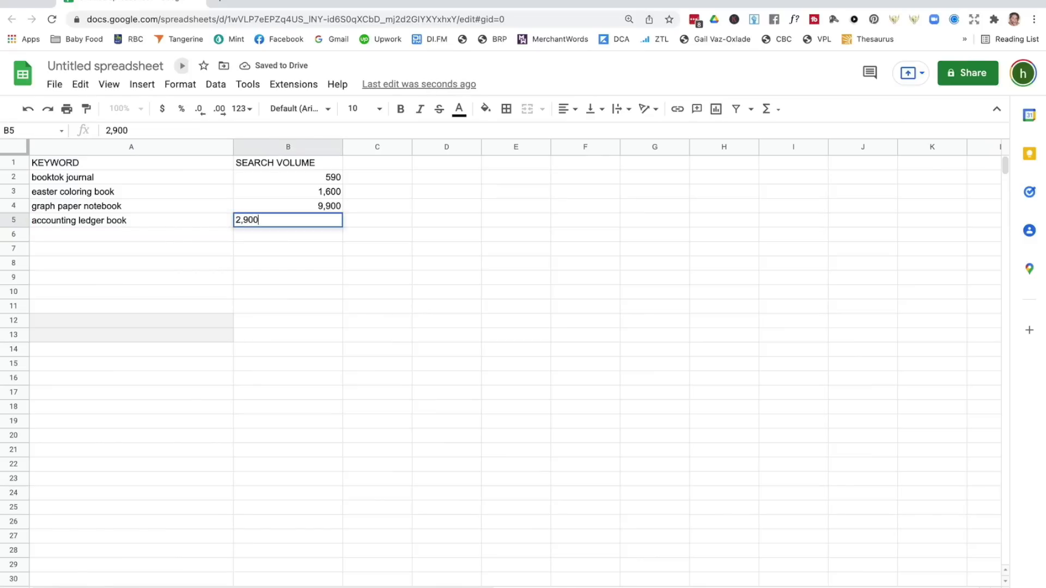
{"action": "key", "text": "Tab"}
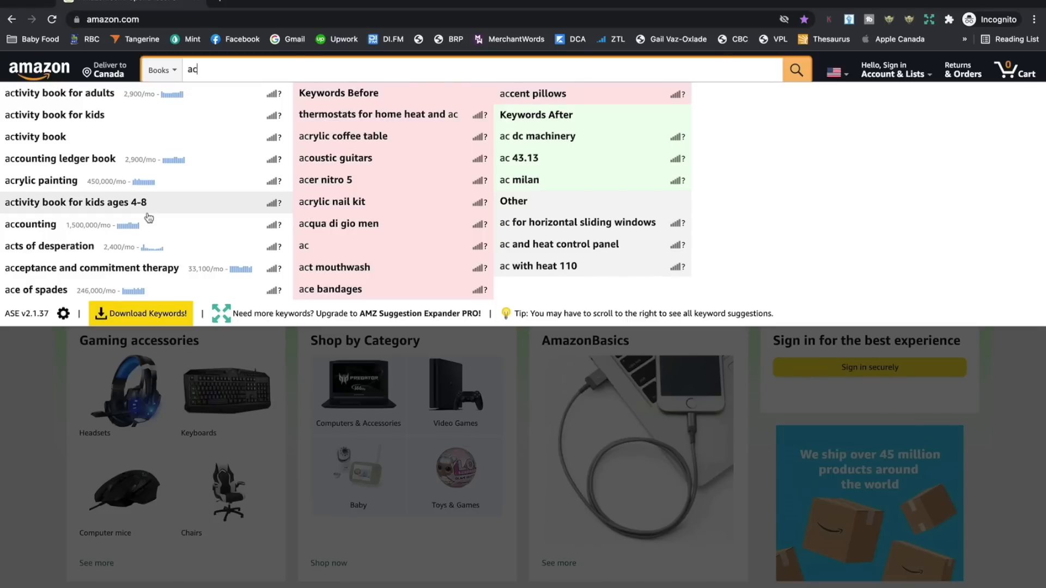
- Examine Amazon's book keyword suggestions for the prefixes "ad" and "aba"
{"action": "key", "text": "BackSpace"}
{"action": "type", "text": "d"}
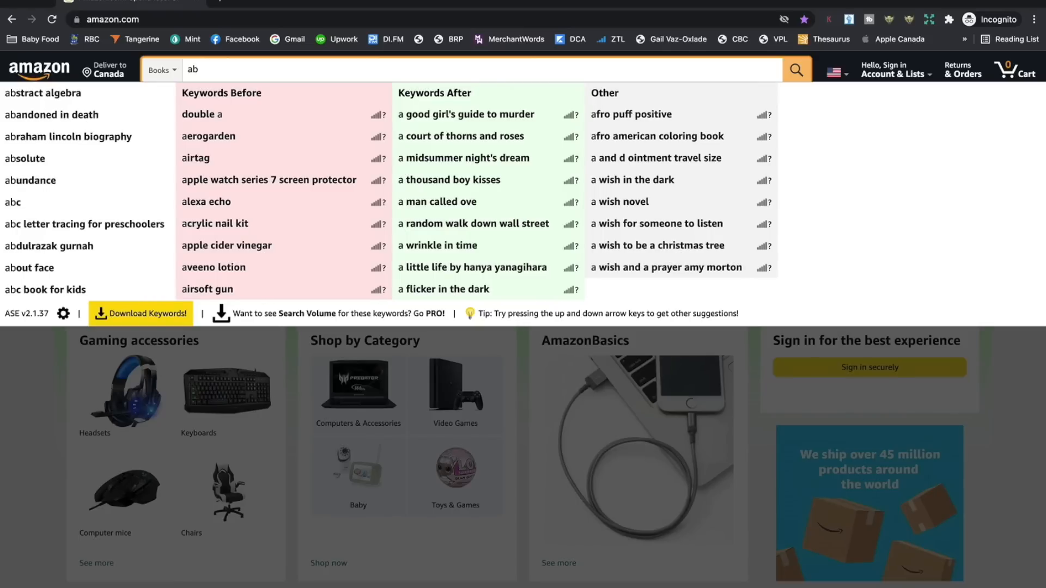
{"action": "type", "text": "a"}
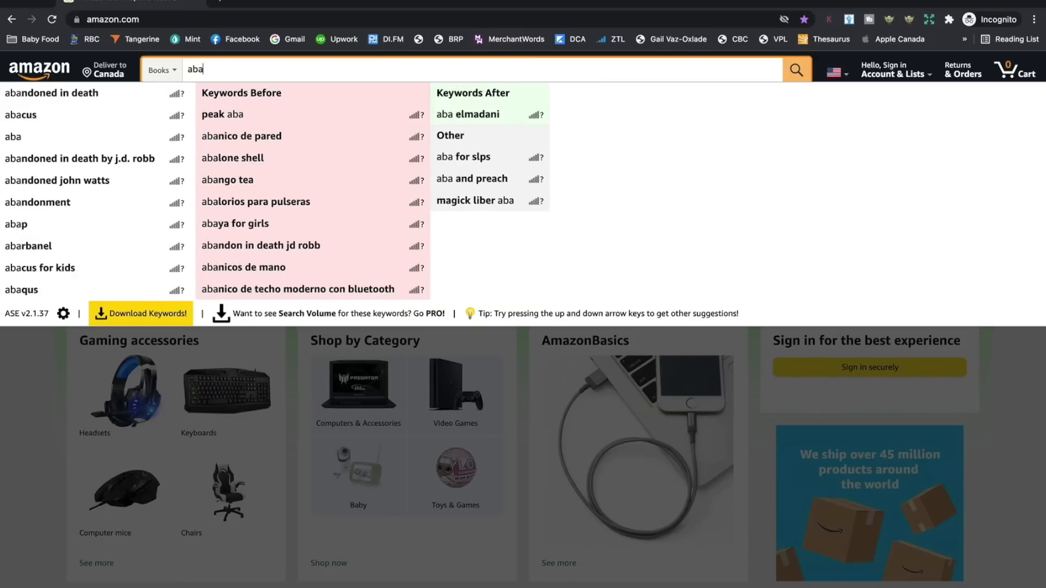
{"action": "key", "text": "BackSpace"}
{"action": "key", "text": "BackSpace"}
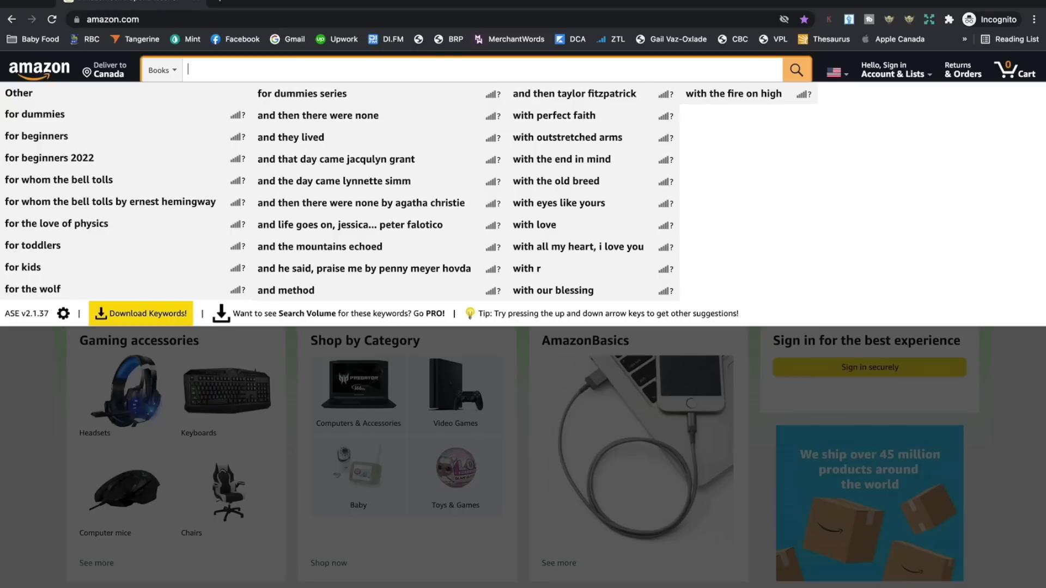
- Examine Amazon's book keyword suggestions for the two-letter prefixes "ba", "bb" and "bc"
{"action": "type", "text": "ba"}
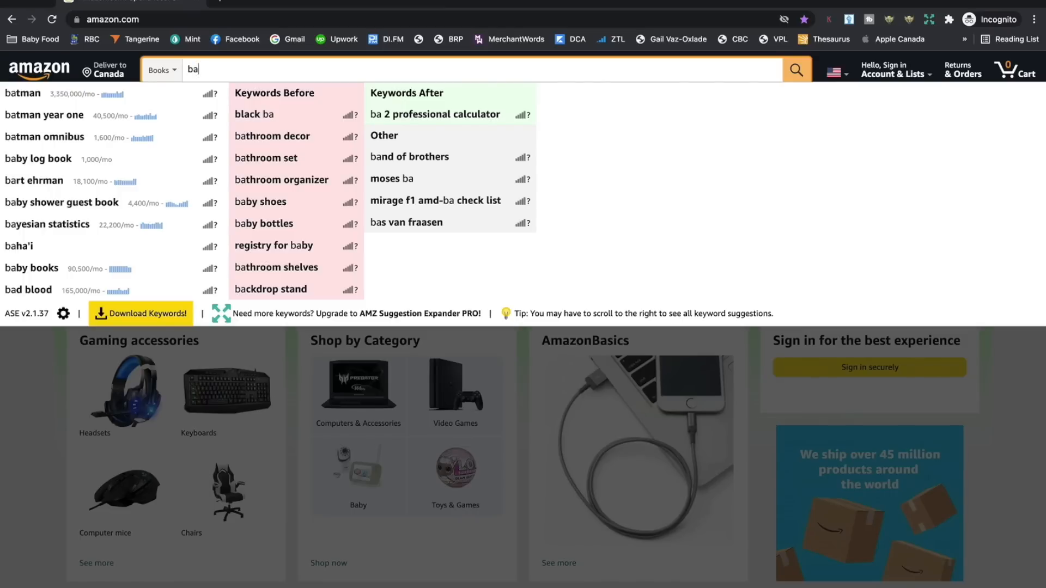
{"action": "key", "text": "BackSpace"}
{"action": "type", "text": "b"}
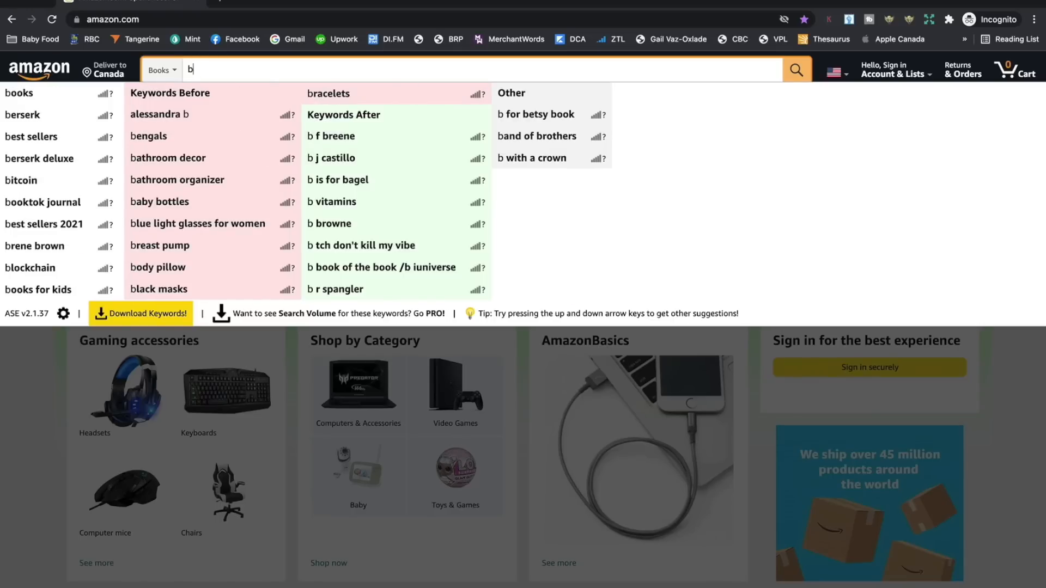
{"action": "type", "text": "c"}
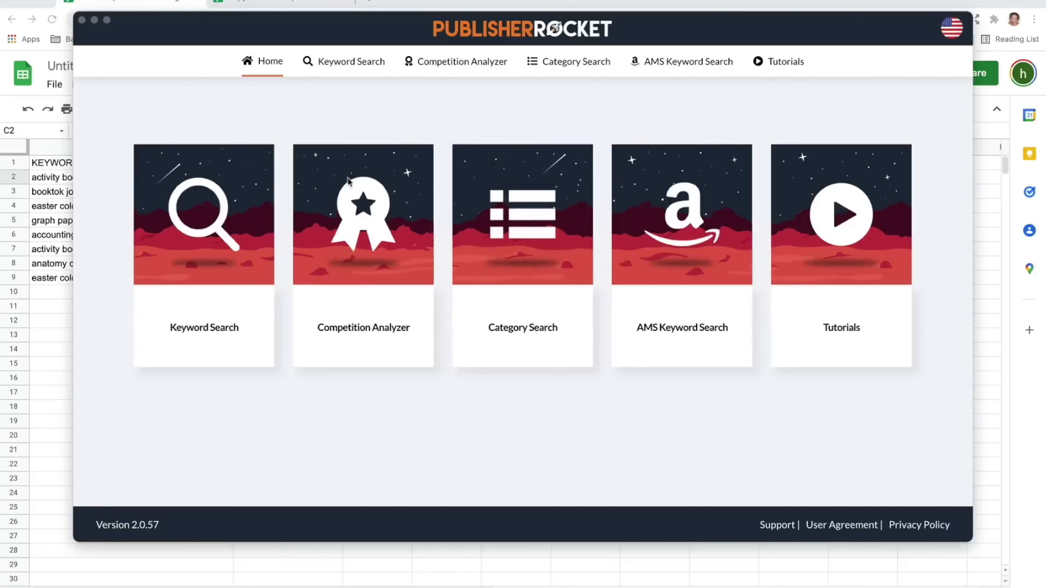
- In Publisher Rocket, uncover the spreadsheet's keyword column by moving the window and run a keyword search for "activity book for kids" in All Formats
{"action": "left_click_drag", "start_coordinate": [295, 38], "coordinate": [375, 1]}
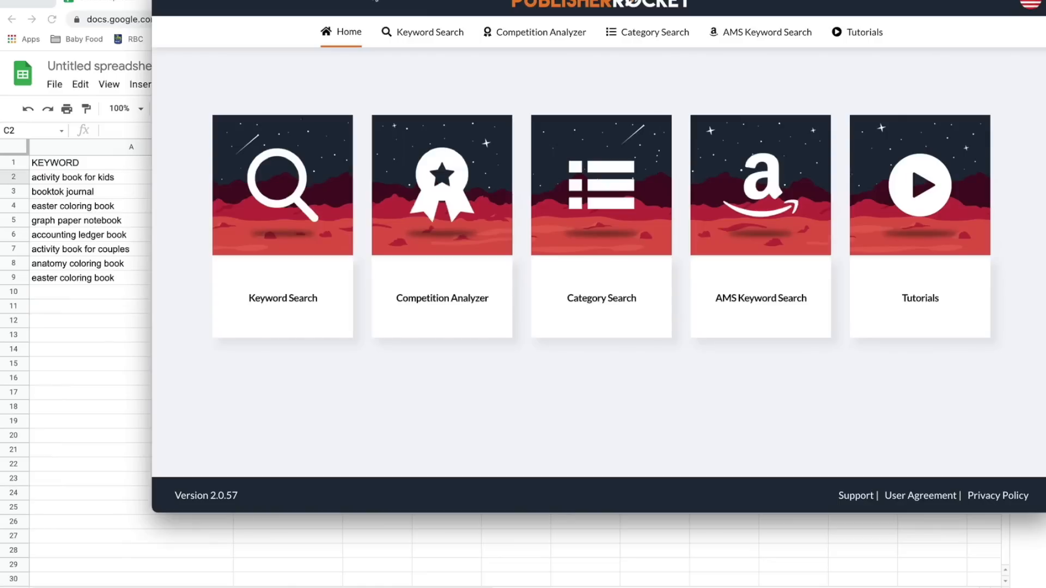
{"action": "left_click", "coordinate": [280, 226]}
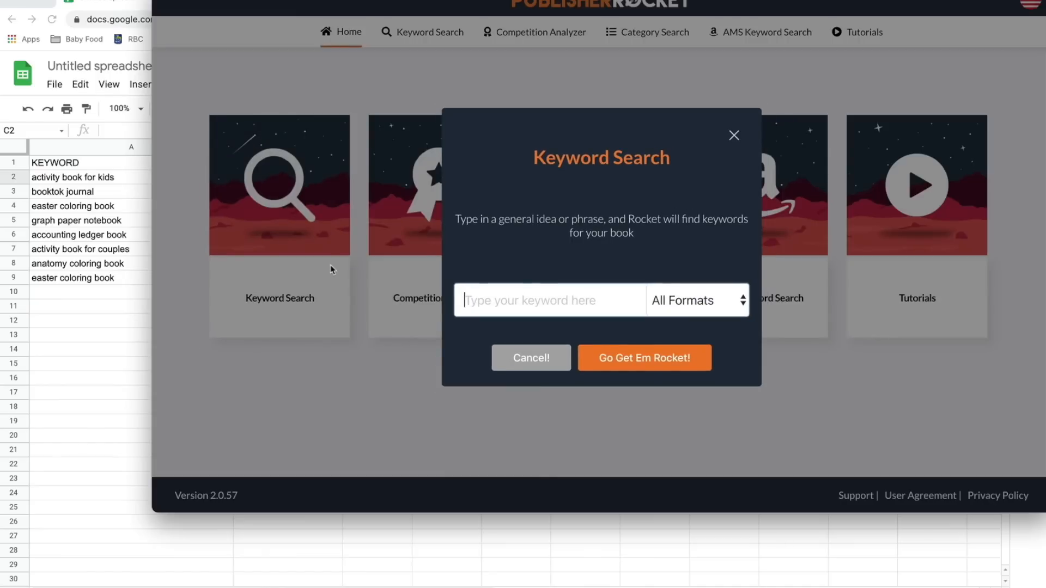
{"action": "type", "text": "acti"}
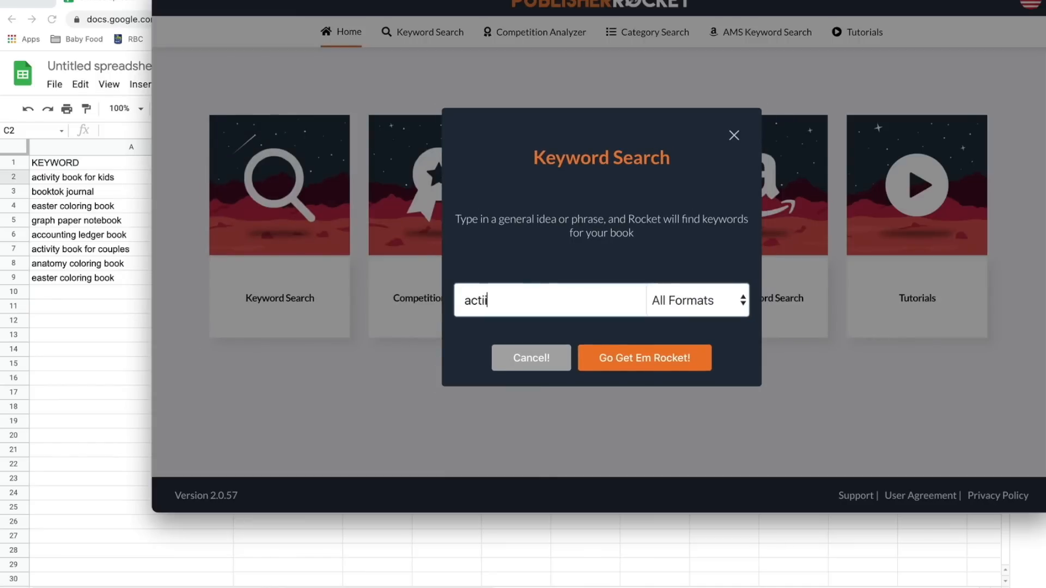
{"action": "type", "text": "vity book for kids"}
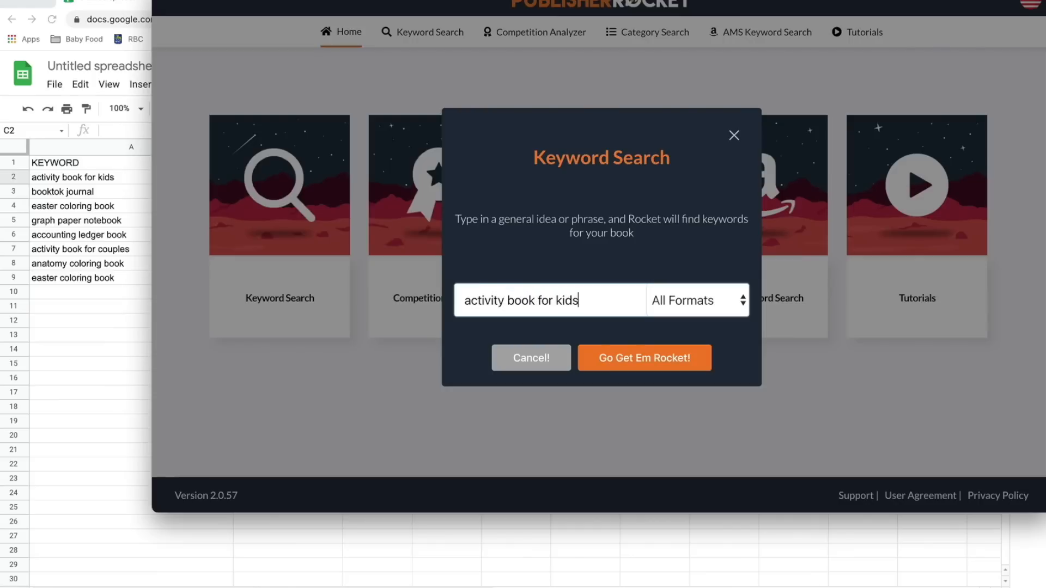
{"action": "left_click", "coordinate": [619, 360]}
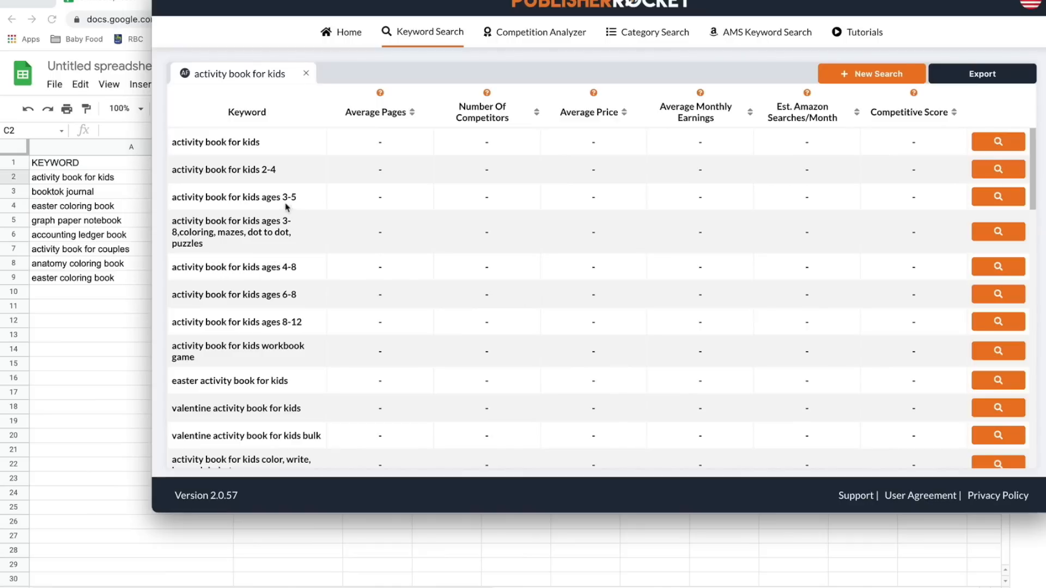
- Review the suggested keywords and analyze the first seven, from "activity book for kids" through "activity book for kids ages 8-12"
{"action": "scroll", "coordinate": [270, 199], "scroll_direction": "down", "scroll_amount": 5}
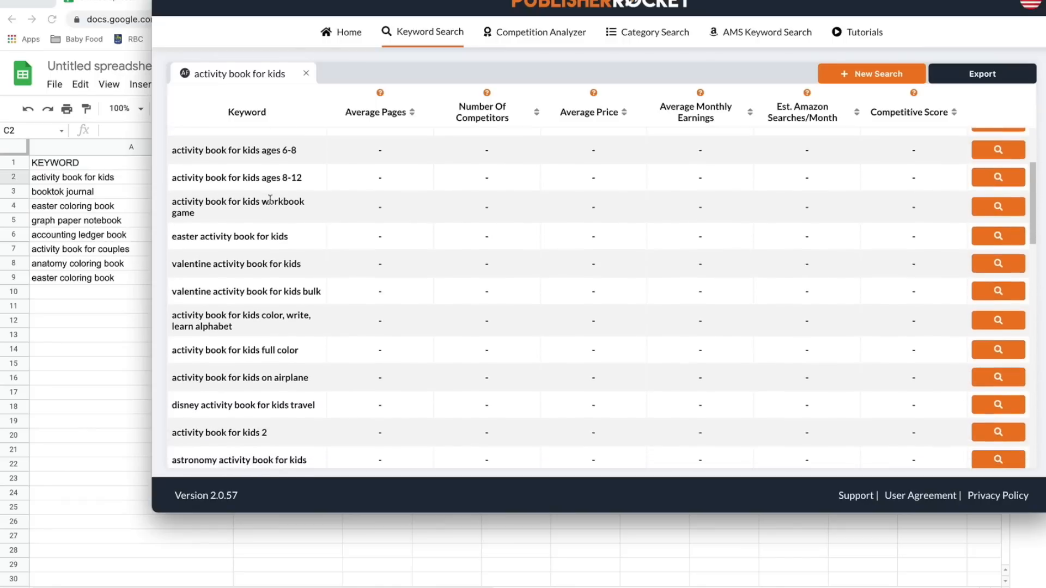
{"action": "scroll", "coordinate": [270, 204], "scroll_direction": "down", "scroll_amount": 6}
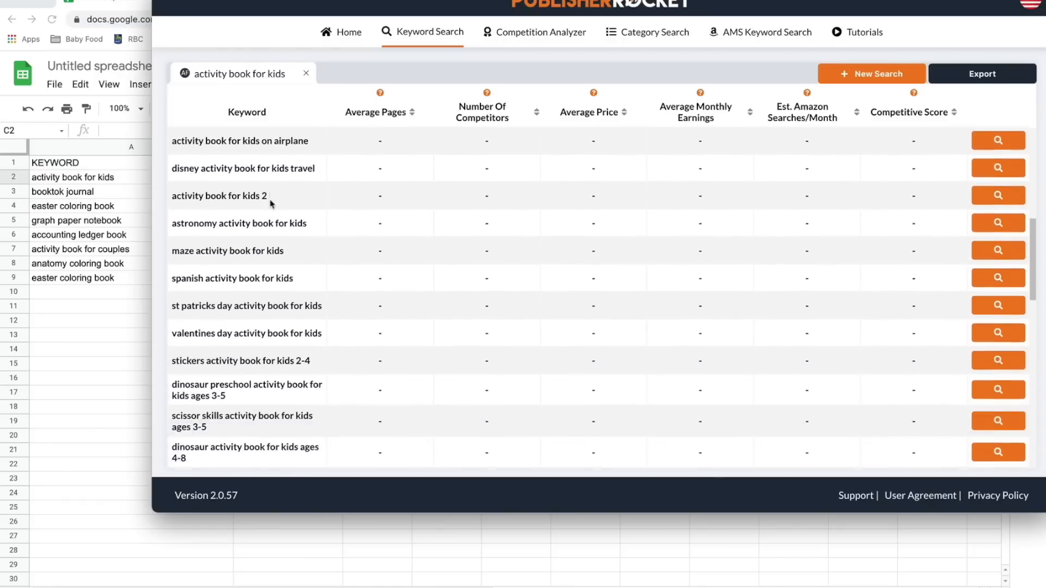
{"action": "scroll", "coordinate": [271, 204], "scroll_direction": "down", "scroll_amount": 6}
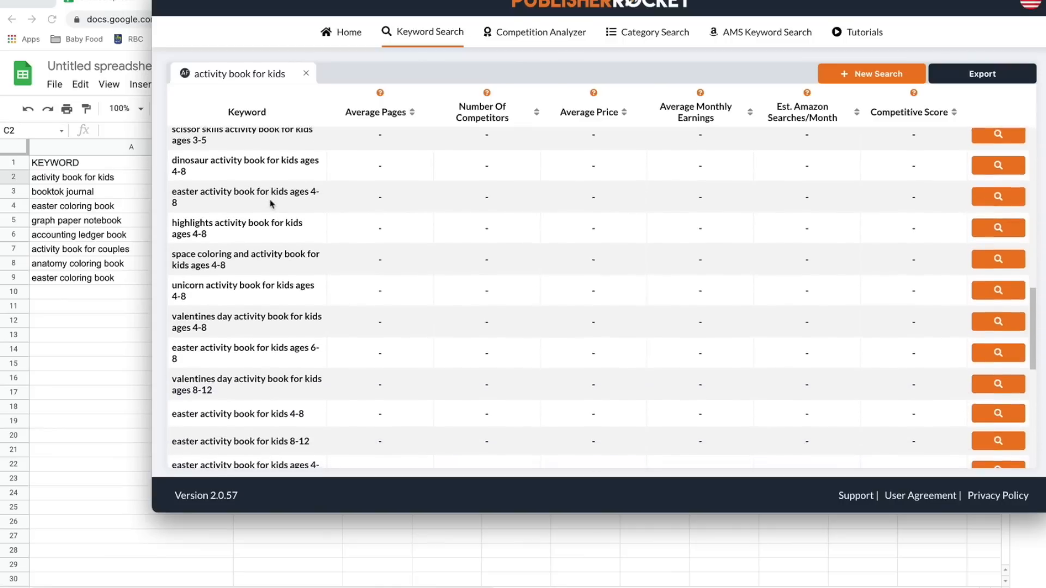
{"action": "scroll", "coordinate": [271, 203], "scroll_direction": "up", "scroll_amount": 15}
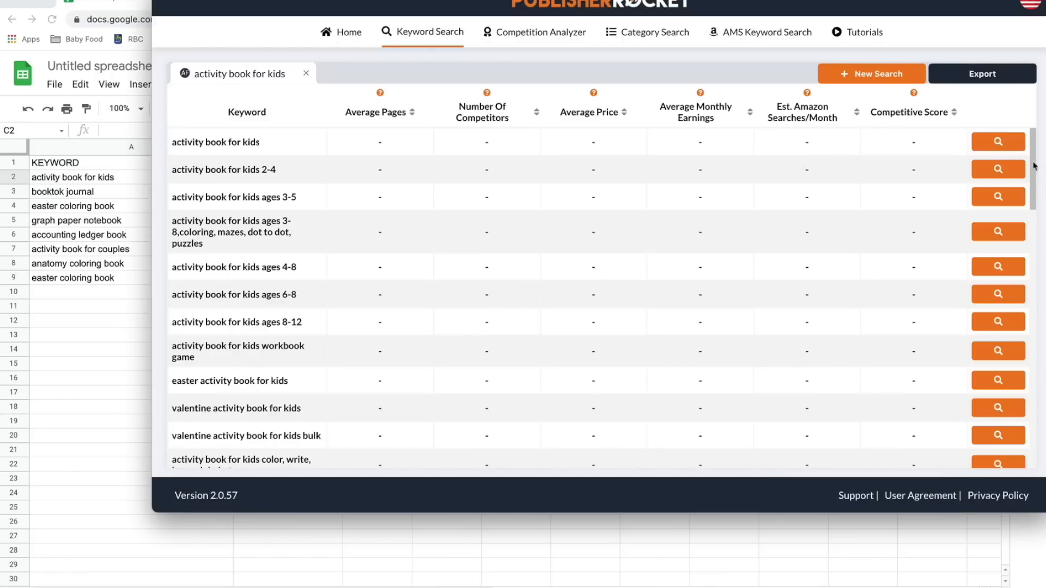
{"action": "left_click", "coordinate": [997, 144]}
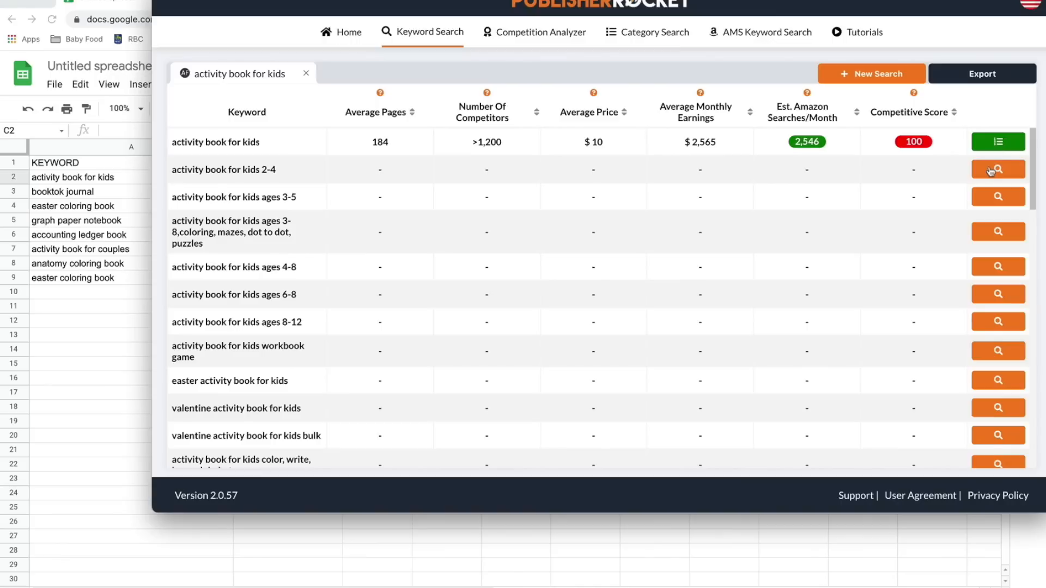
{"action": "left_click", "coordinate": [992, 170]}
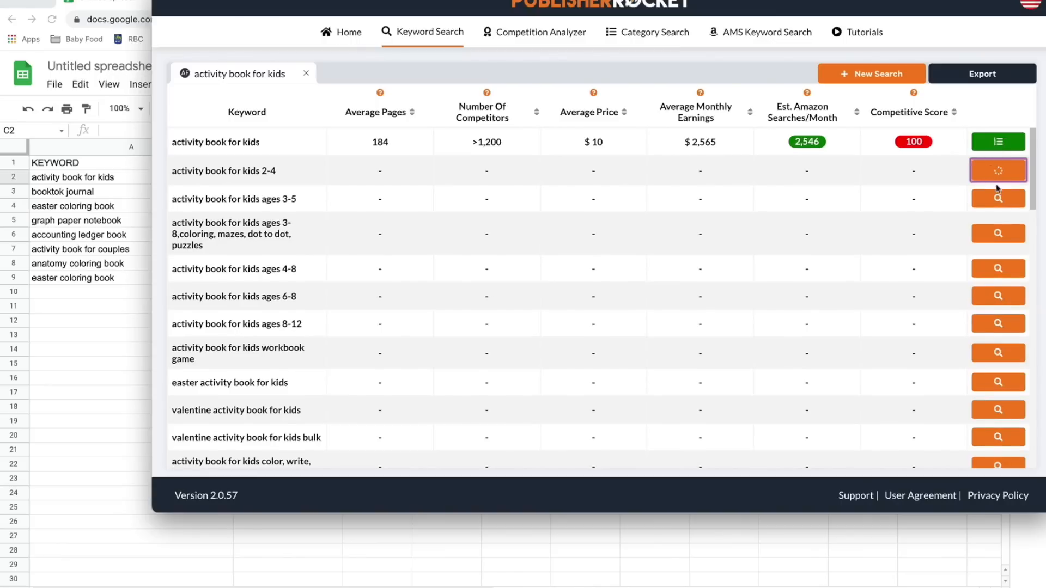
{"action": "left_click", "coordinate": [1000, 198]}
{"action": "left_click", "coordinate": [1007, 234]}
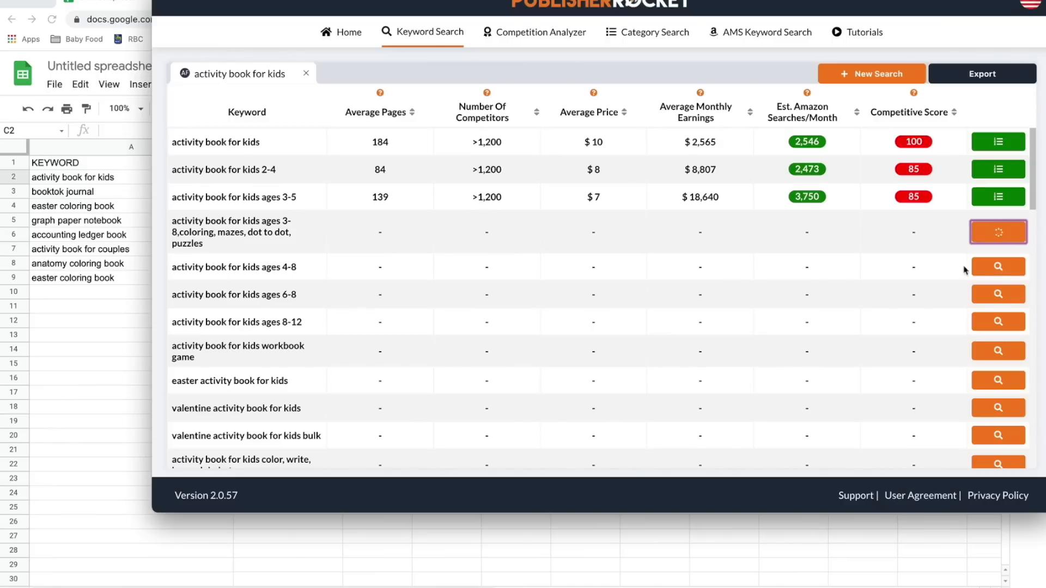
{"action": "left_click", "coordinate": [994, 267]}
{"action": "left_click", "coordinate": [997, 296]}
{"action": "left_click", "coordinate": [1000, 325]}
- Analyze the easter, valentine, on airplane and astronomy variants of "activity book for kids"
{"action": "scroll", "coordinate": [1000, 329], "scroll_direction": "down", "scroll_amount": 3}
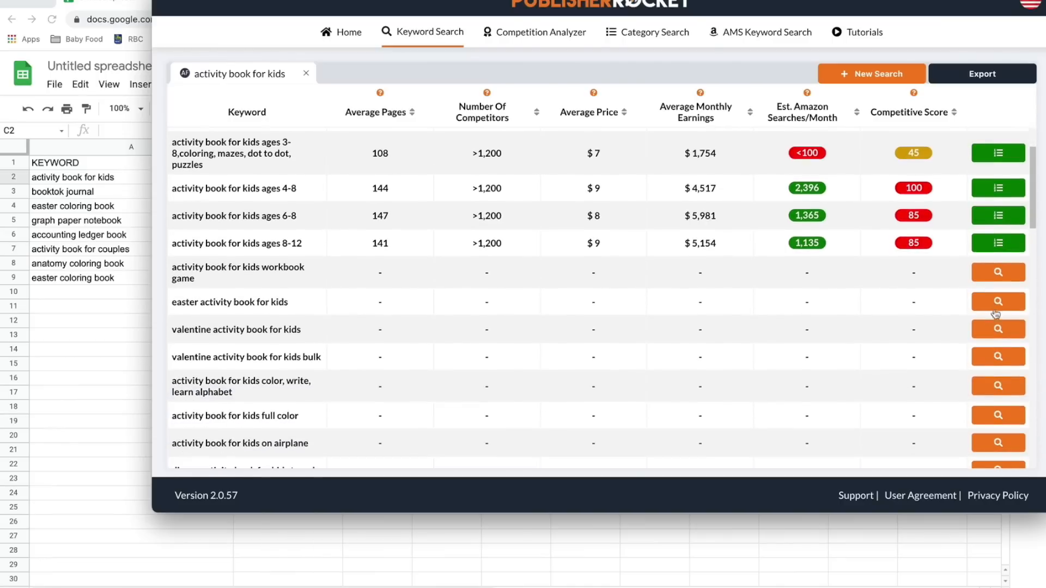
{"action": "left_click", "coordinate": [997, 303]}
{"action": "left_click", "coordinate": [998, 332]}
{"action": "scroll", "coordinate": [997, 364], "scroll_direction": "down", "scroll_amount": 3}
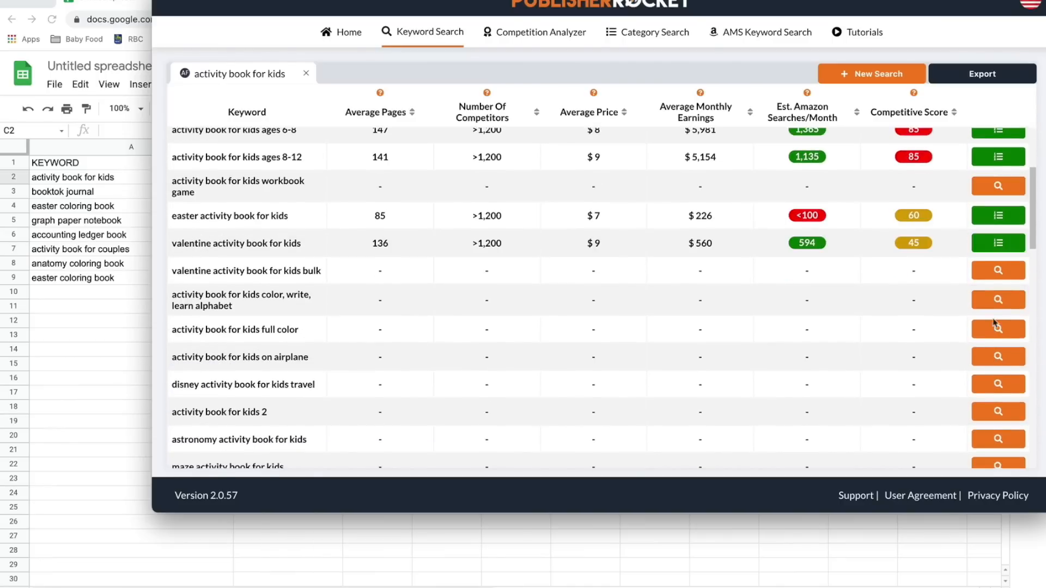
{"action": "left_click", "coordinate": [998, 362]}
{"action": "scroll", "coordinate": [998, 361], "scroll_direction": "down", "scroll_amount": 3}
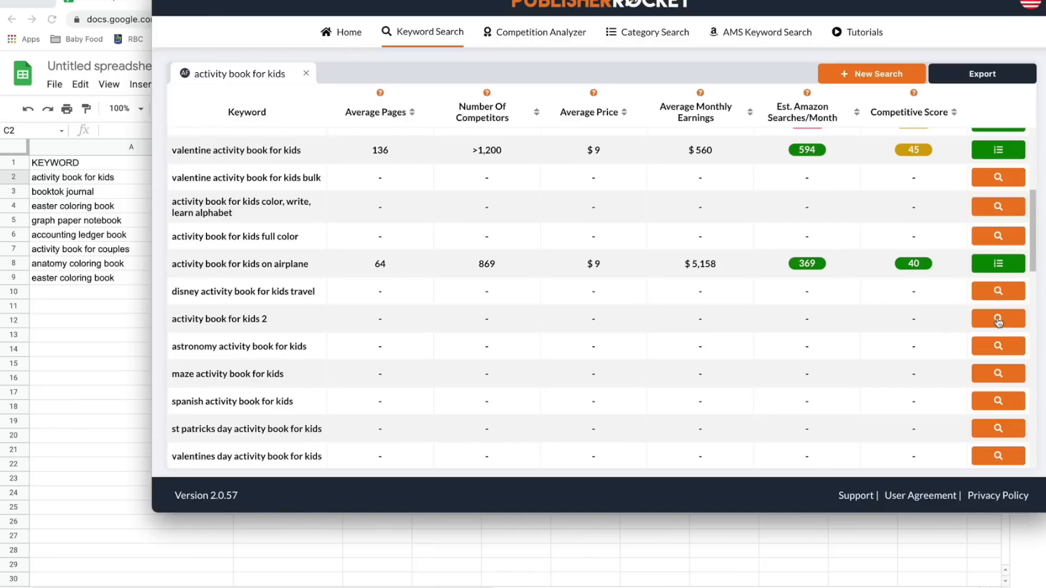
{"action": "left_click", "coordinate": [998, 345]}
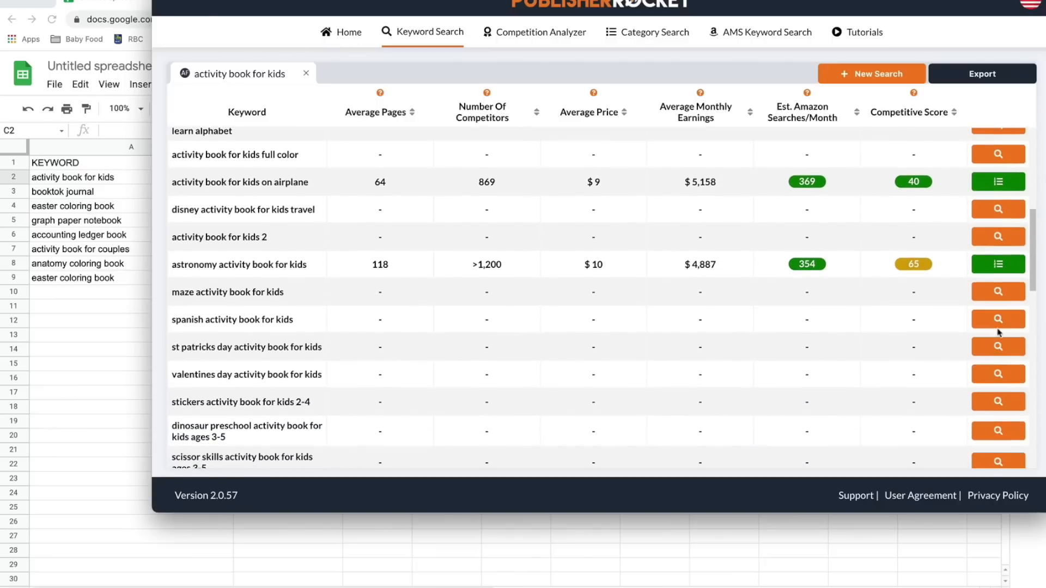
- Analyze the maze, spanish and st patricks day variants of "activity book for kids" and look through the remaining keywords
{"action": "left_click", "coordinate": [999, 293]}
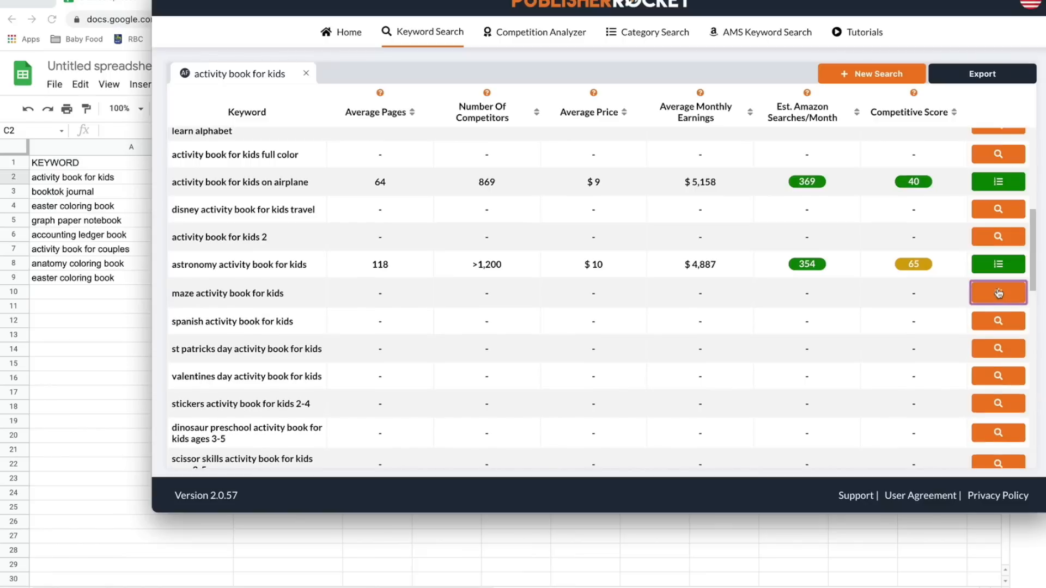
{"action": "left_click", "coordinate": [999, 323]}
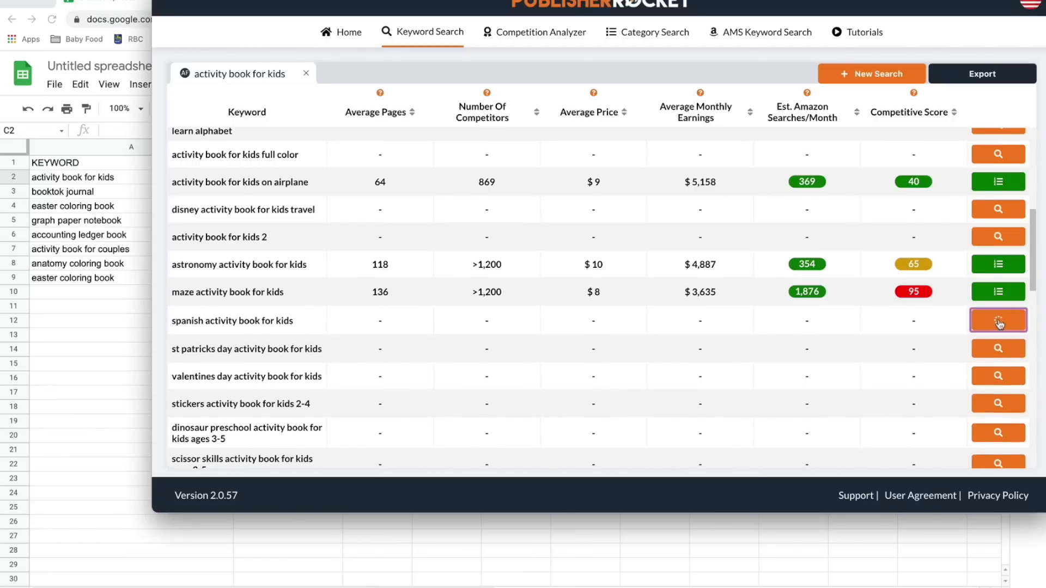
{"action": "left_click", "coordinate": [999, 349]}
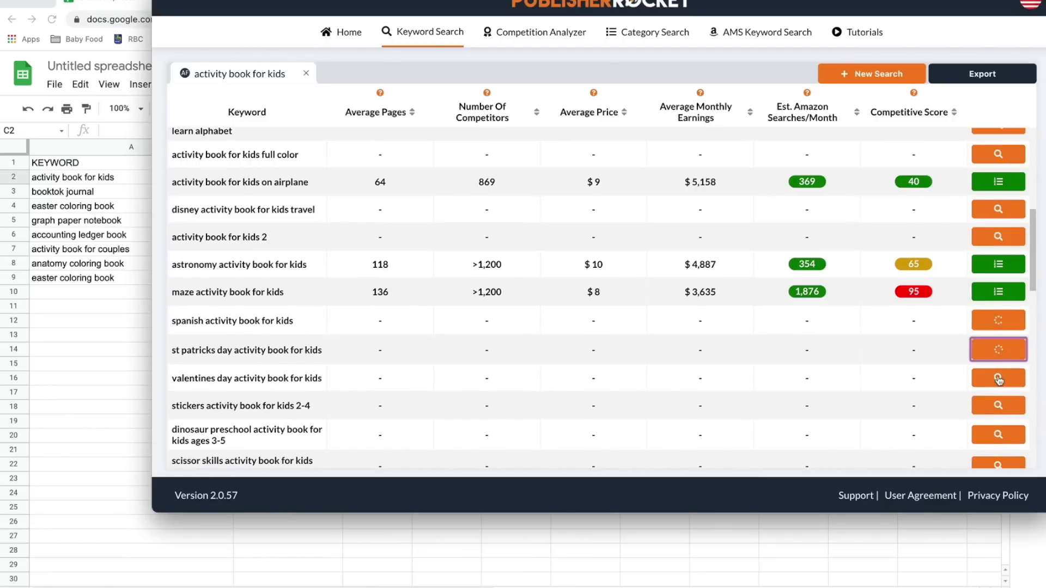
{"action": "scroll", "coordinate": [1000, 380], "scroll_direction": "down", "scroll_amount": 1}
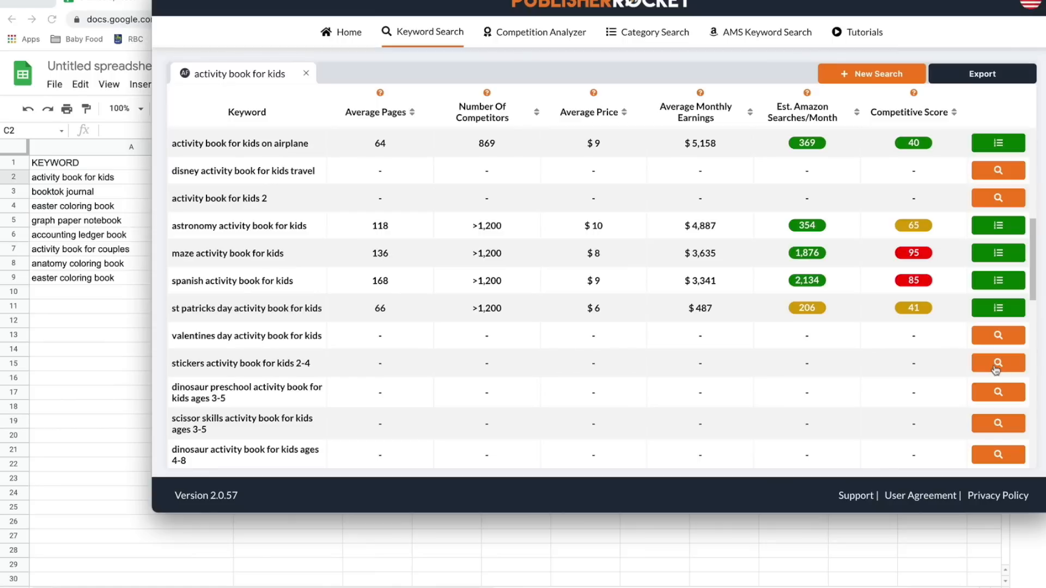
{"action": "scroll", "coordinate": [997, 365], "scroll_direction": "down", "scroll_amount": 1}
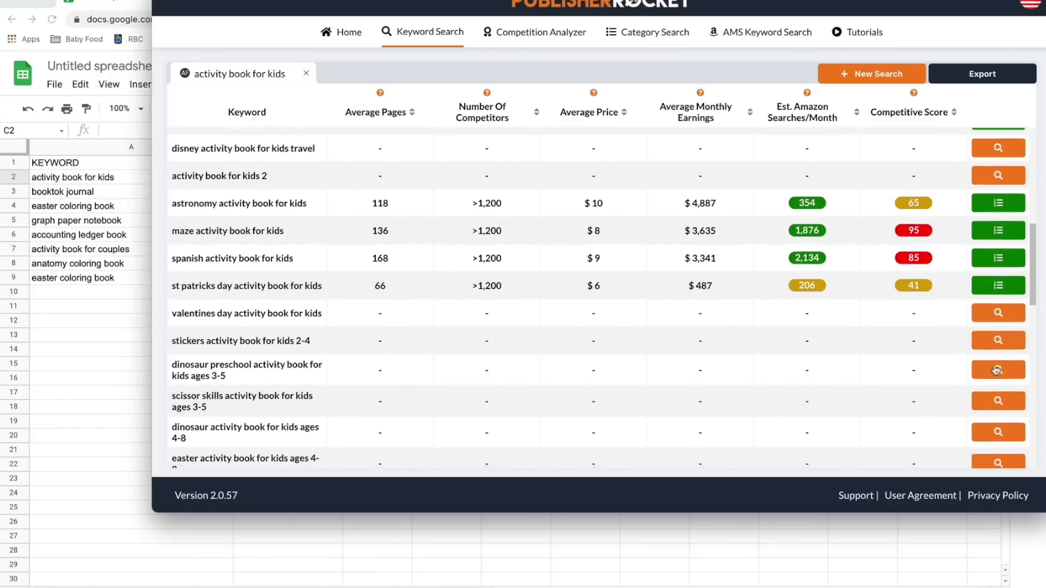
{"action": "left_click", "coordinate": [998, 286]}
{"action": "scroll", "coordinate": [989, 337], "scroll_direction": "down", "scroll_amount": 4}
{"action": "scroll", "coordinate": [989, 339], "scroll_direction": "down", "scroll_amount": 2}
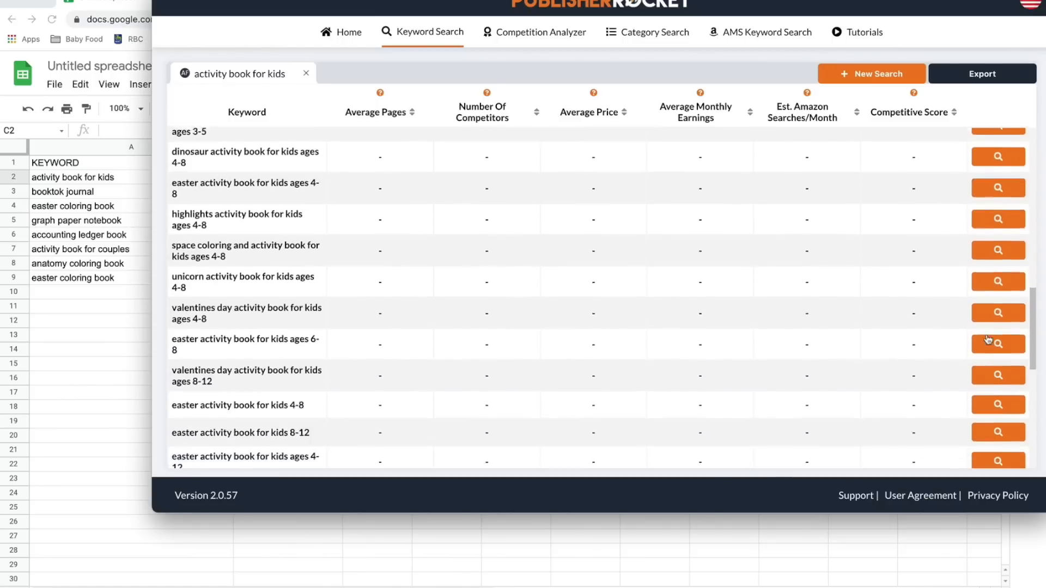
- Compare the estimated monthly searches and competitive scores of the ages 3-8 coloring and mazes keyword and "valentine activity book for kids"
{"action": "scroll", "coordinate": [989, 338], "scroll_direction": "up", "scroll_amount": 15}
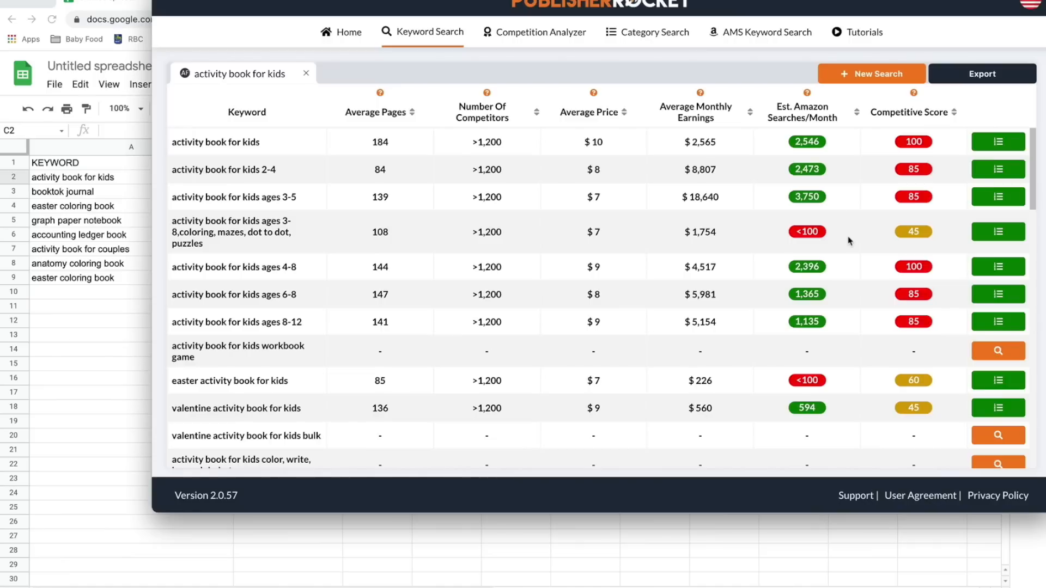
{"action": "mouse_move", "coordinate": [908, 230]}
{"action": "mouse_move", "coordinate": [907, 232]}
{"action": "mouse_move", "coordinate": [804, 234]}
{"action": "scroll", "coordinate": [838, 255], "scroll_direction": "down", "scroll_amount": 5}
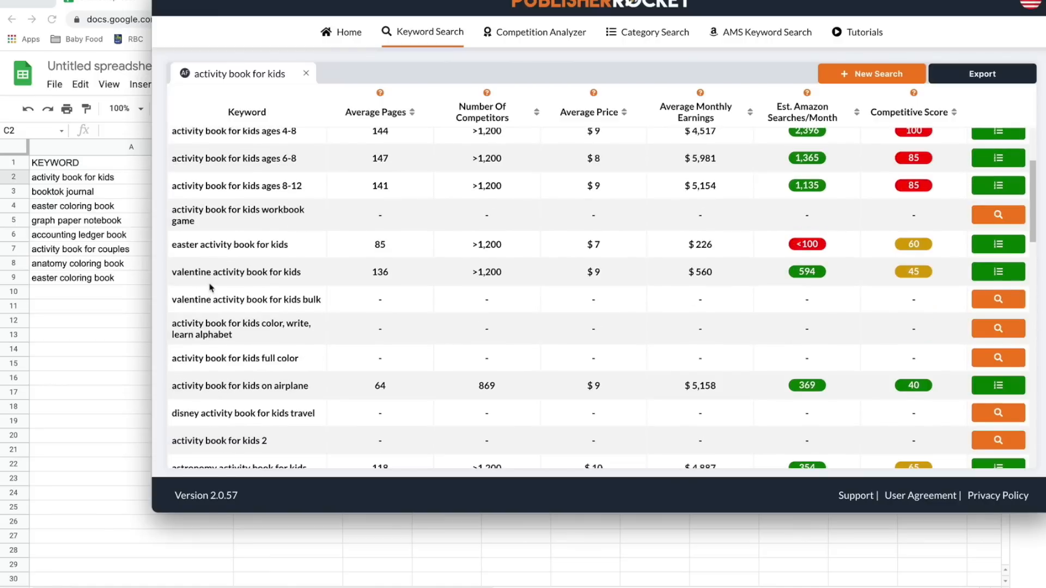
{"action": "mouse_move", "coordinate": [804, 279]}
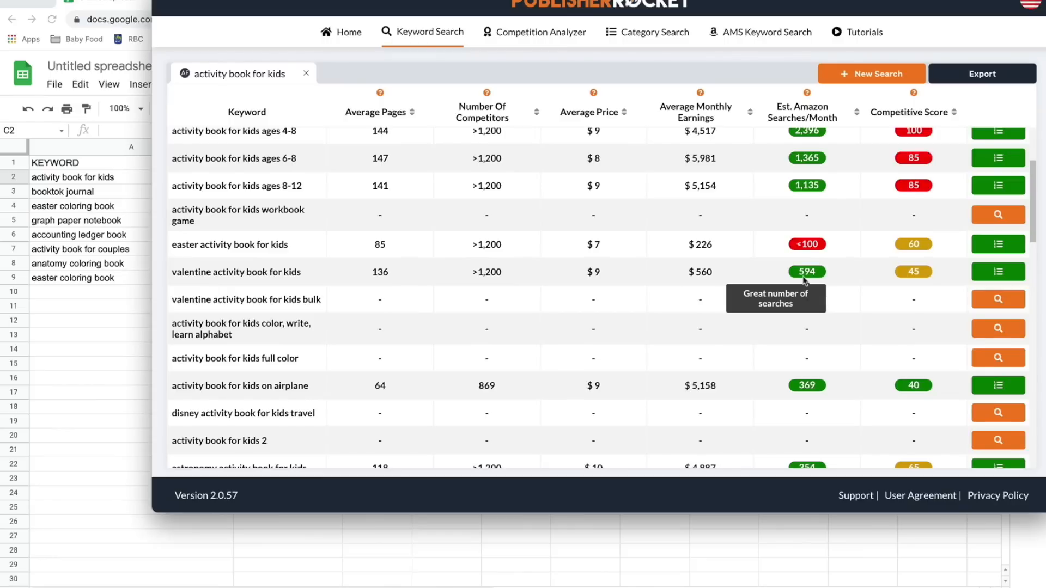
{"action": "mouse_move", "coordinate": [913, 274]}
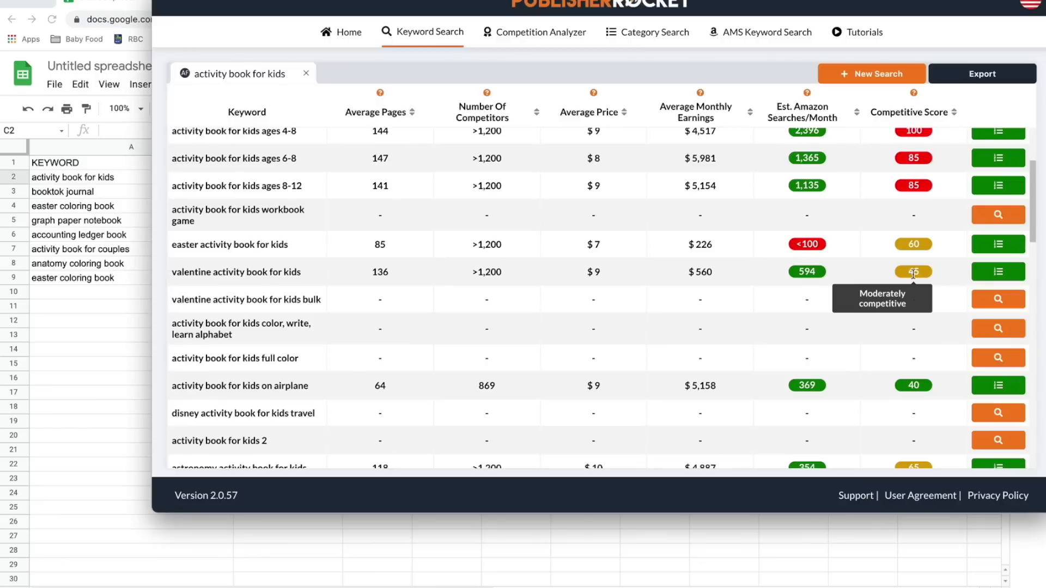
- Open the competition analysis for "valentine activity book for kids" and examine the competing books' rankings, prices and sales
{"action": "left_click", "coordinate": [997, 272]}
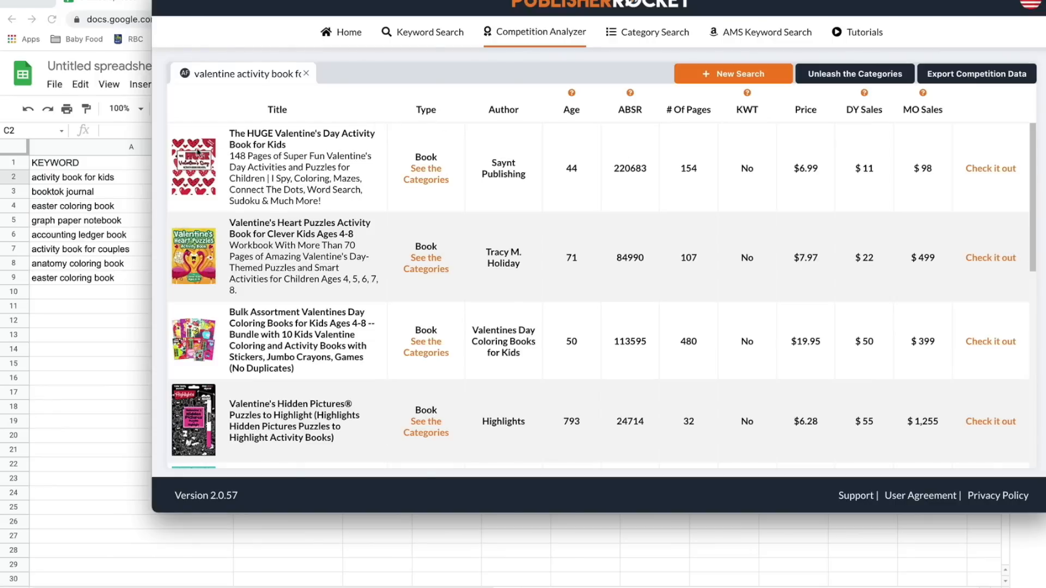
{"action": "mouse_move", "coordinate": [198, 153]}
{"action": "scroll", "coordinate": [624, 158], "scroll_direction": "down", "scroll_amount": 1}
{"action": "scroll", "coordinate": [623, 154], "scroll_direction": "down", "scroll_amount": 4}
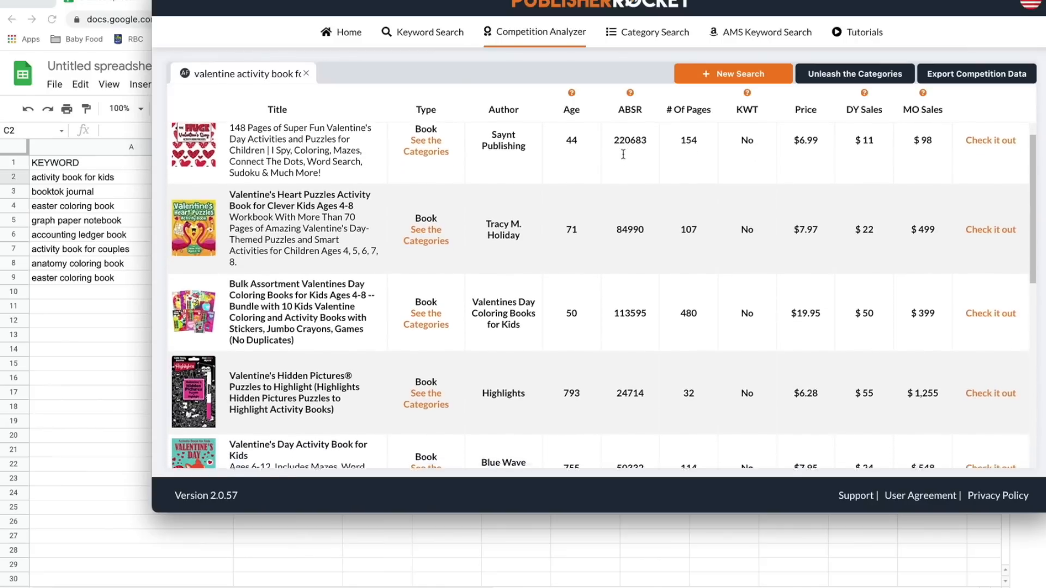
{"action": "scroll", "coordinate": [624, 158], "scroll_direction": "down", "scroll_amount": 6}
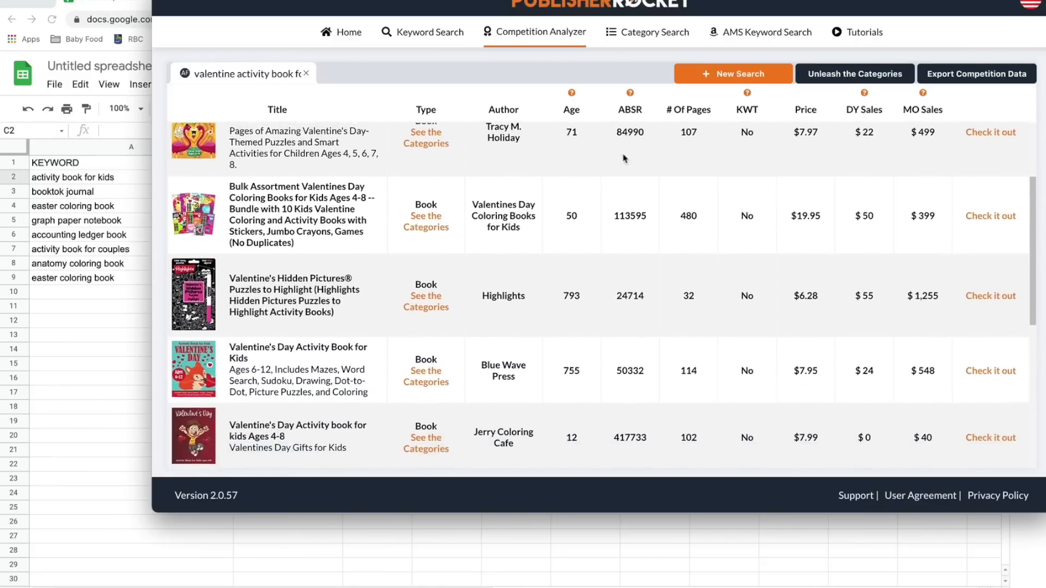
- Examine the Amazon sales ranks and monthly sales of the books competing for "valentine activity book for kids"
{"action": "scroll", "coordinate": [624, 158], "scroll_direction": "down", "scroll_amount": 6}
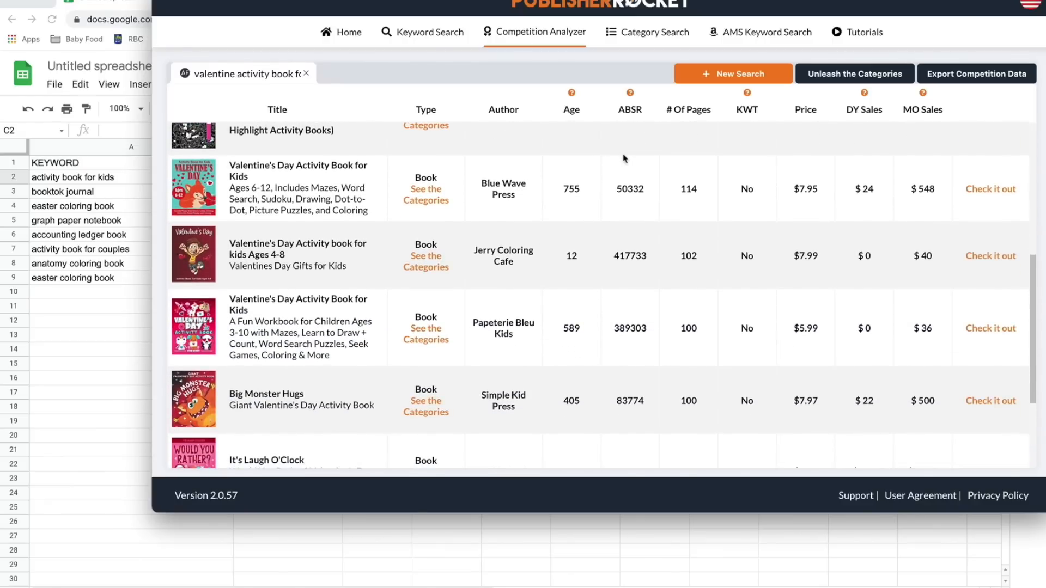
{"action": "scroll", "coordinate": [625, 158], "scroll_direction": "up", "scroll_amount": 8}
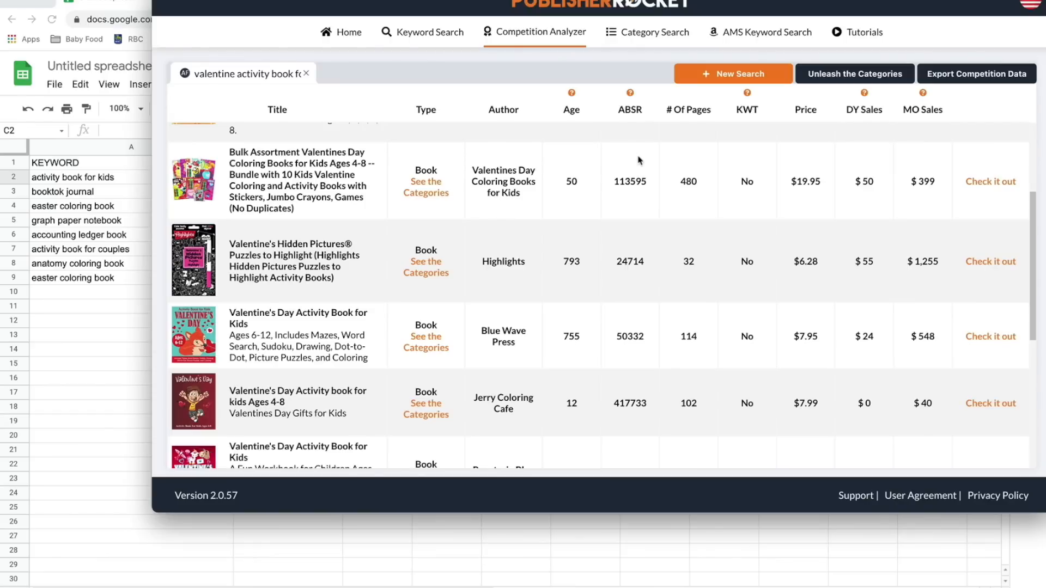
{"action": "scroll", "coordinate": [639, 160], "scroll_direction": "down", "scroll_amount": 1}
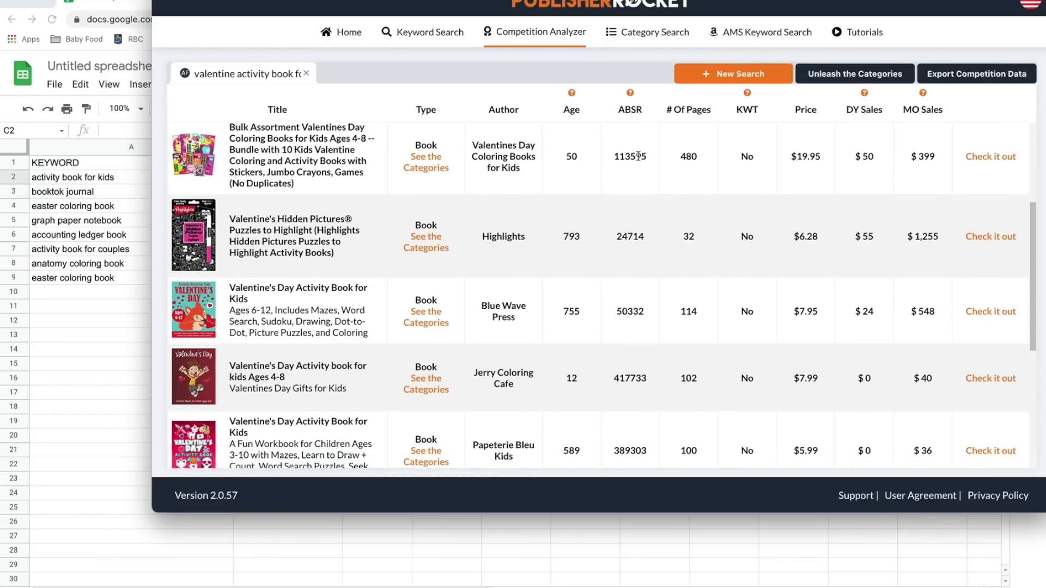
{"action": "scroll", "coordinate": [639, 157], "scroll_direction": "down", "scroll_amount": 1}
{"action": "scroll", "coordinate": [638, 156], "scroll_direction": "up", "scroll_amount": 3}
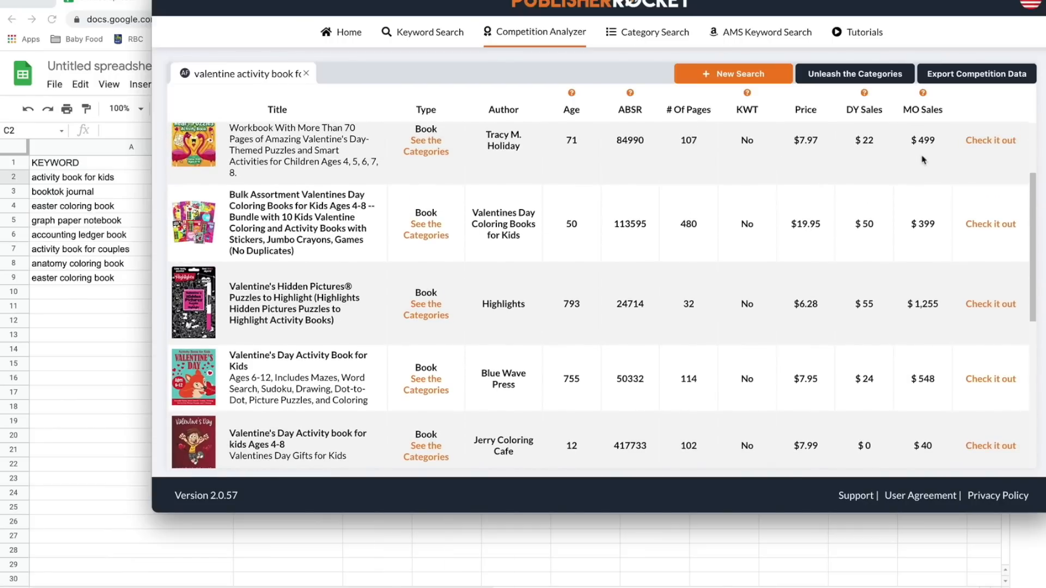
{"action": "scroll", "coordinate": [918, 221], "scroll_direction": "down", "scroll_amount": 5}
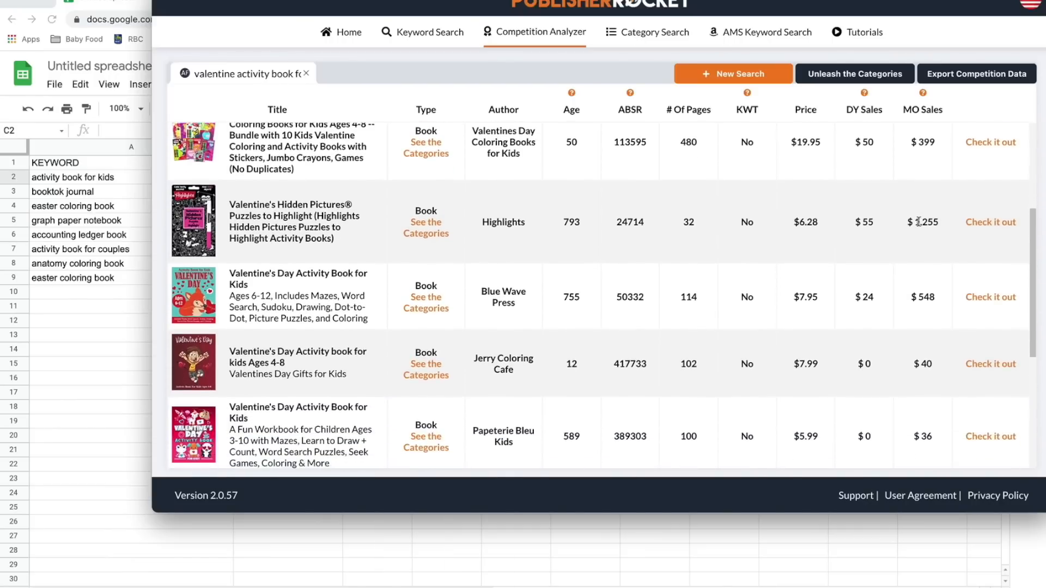
{"action": "scroll", "coordinate": [919, 221], "scroll_direction": "down", "scroll_amount": 5}
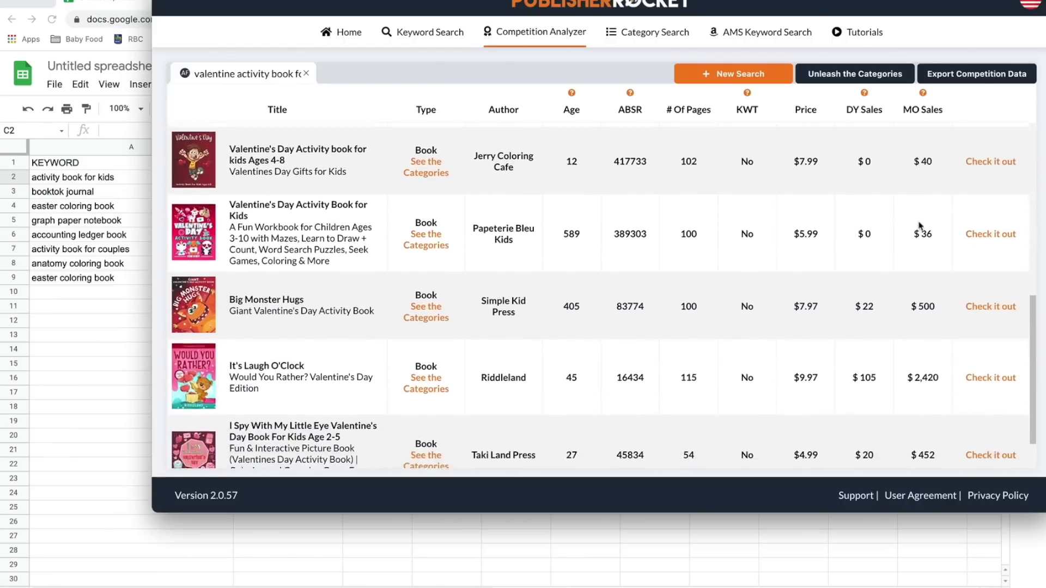
- Review the competing Valentine's books for page count, keyword use in the title and price
{"action": "scroll", "coordinate": [918, 225], "scroll_direction": "up", "scroll_amount": 7}
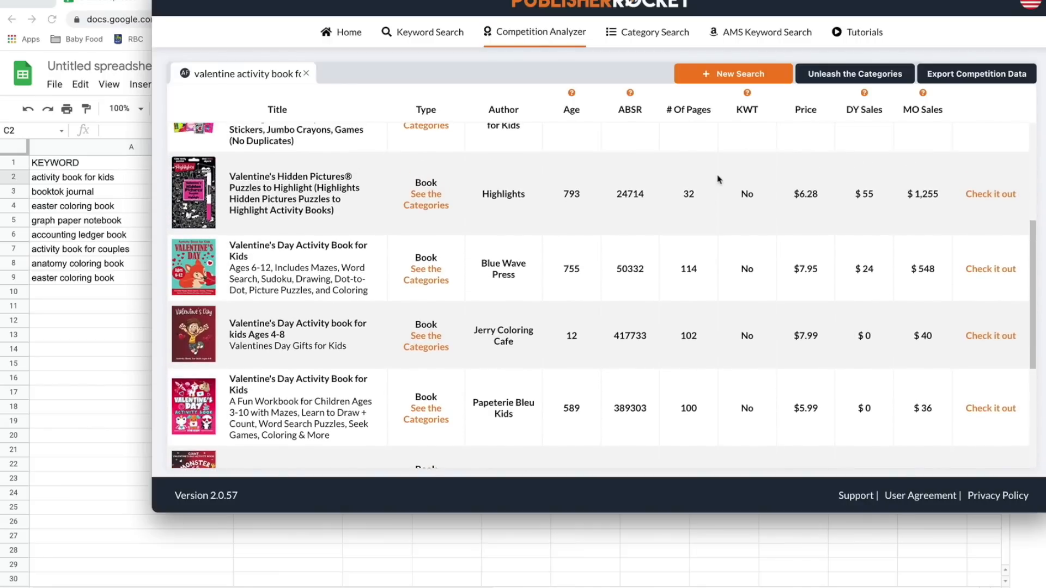
{"action": "scroll", "coordinate": [748, 197], "scroll_direction": "up", "scroll_amount": 7}
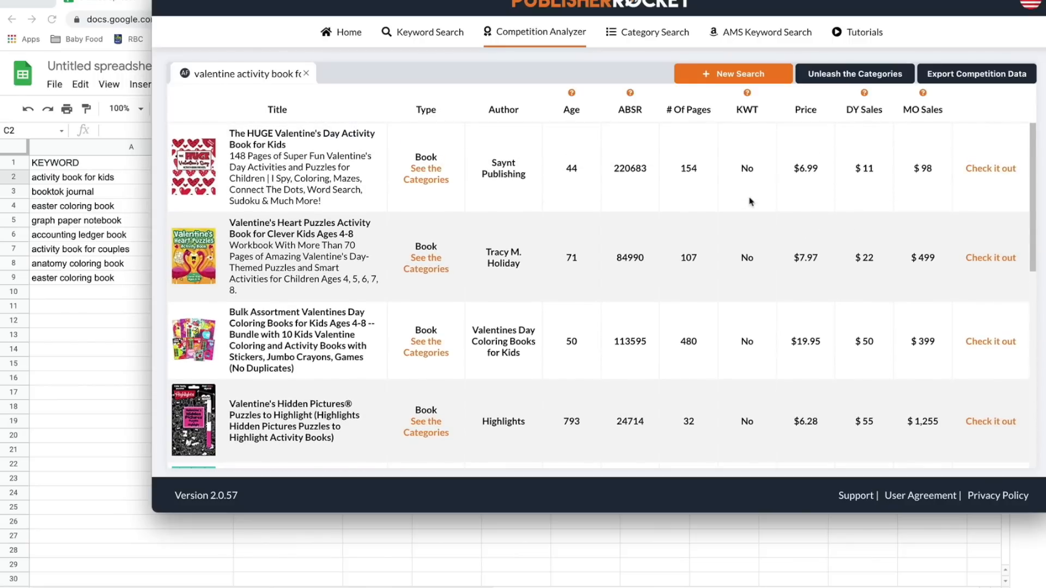
{"action": "scroll", "coordinate": [750, 202], "scroll_direction": "down", "scroll_amount": 4}
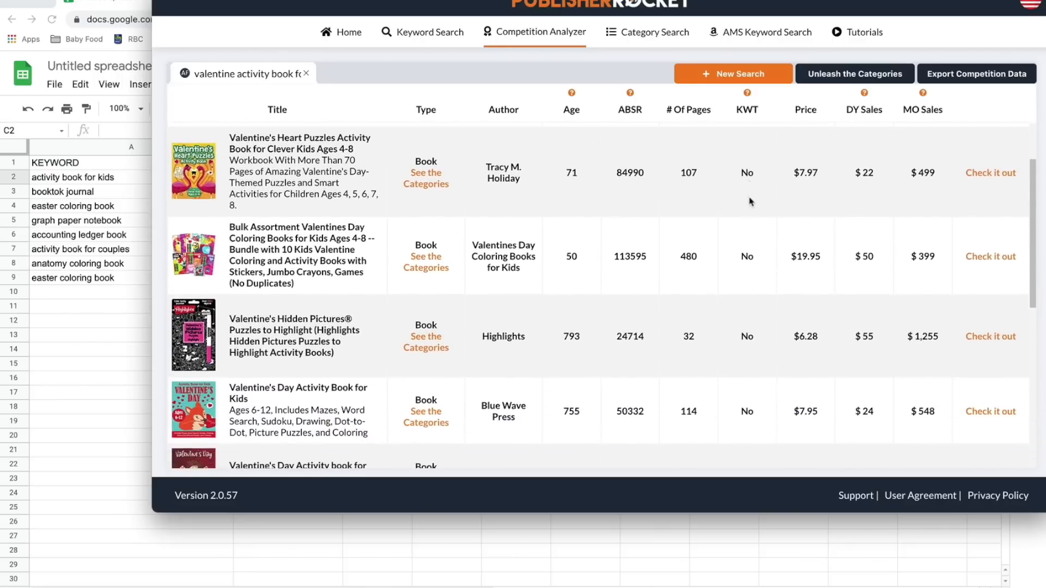
{"action": "scroll", "coordinate": [750, 201], "scroll_direction": "down", "scroll_amount": 3}
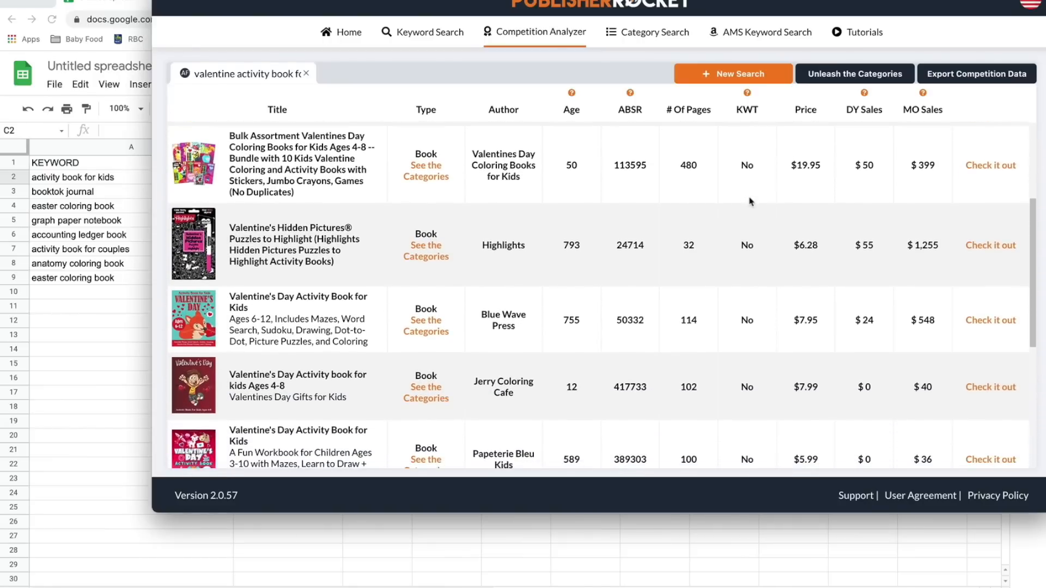
{"action": "scroll", "coordinate": [750, 201], "scroll_direction": "down", "scroll_amount": 6}
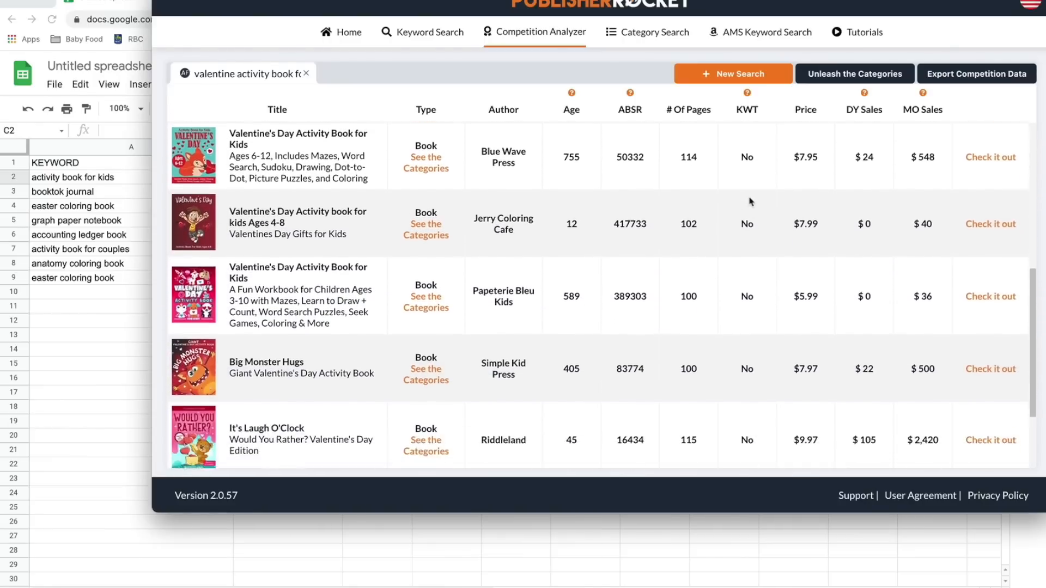
{"action": "scroll", "coordinate": [749, 202], "scroll_direction": "down", "scroll_amount": 3}
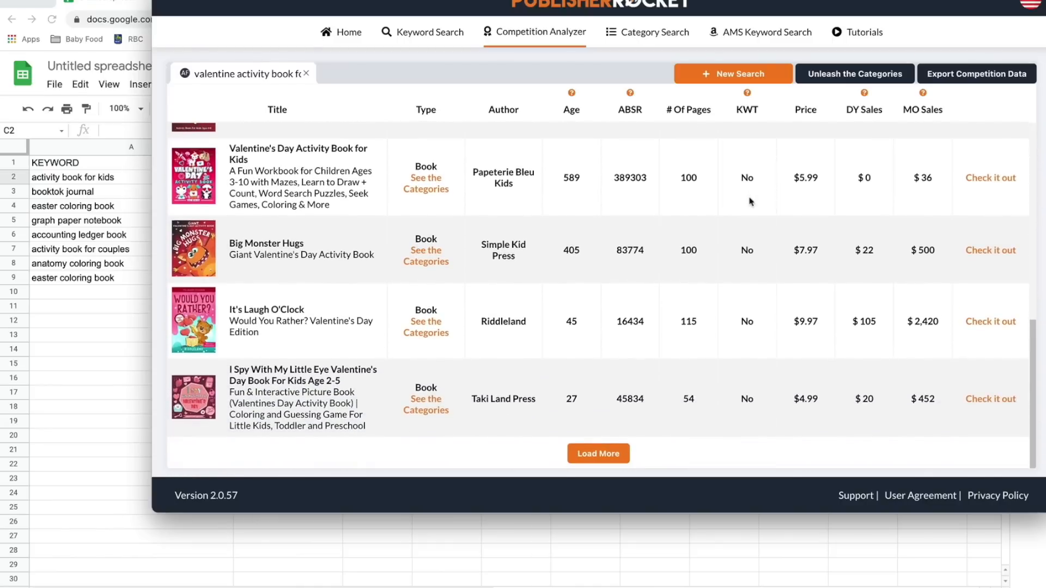
{"action": "scroll", "coordinate": [750, 202], "scroll_direction": "up", "scroll_amount": 7}
{"action": "scroll", "coordinate": [749, 201], "scroll_direction": "up", "scroll_amount": 9}
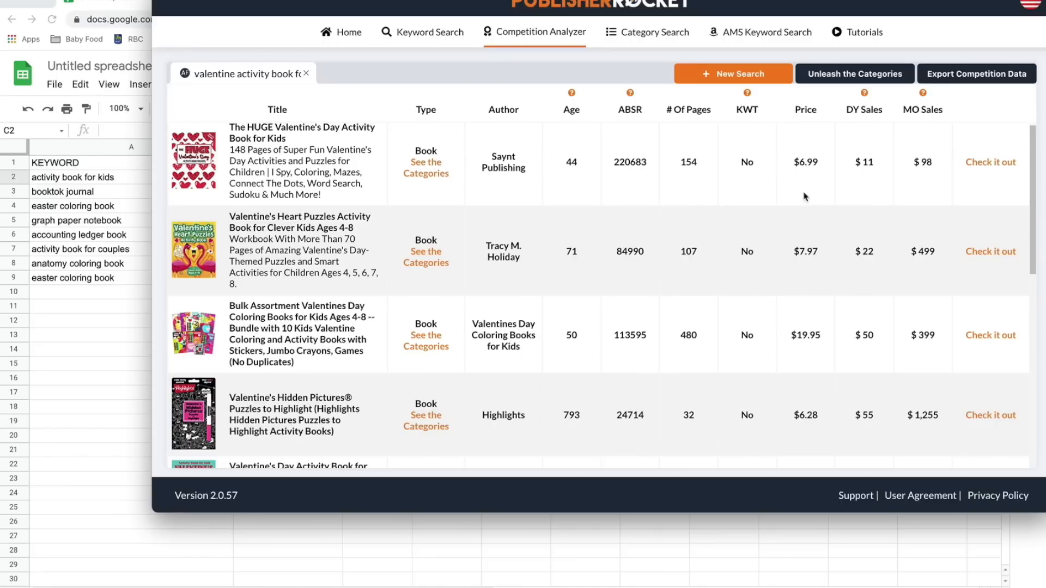
{"action": "scroll", "coordinate": [634, 225], "scroll_direction": "down", "scroll_amount": 1}
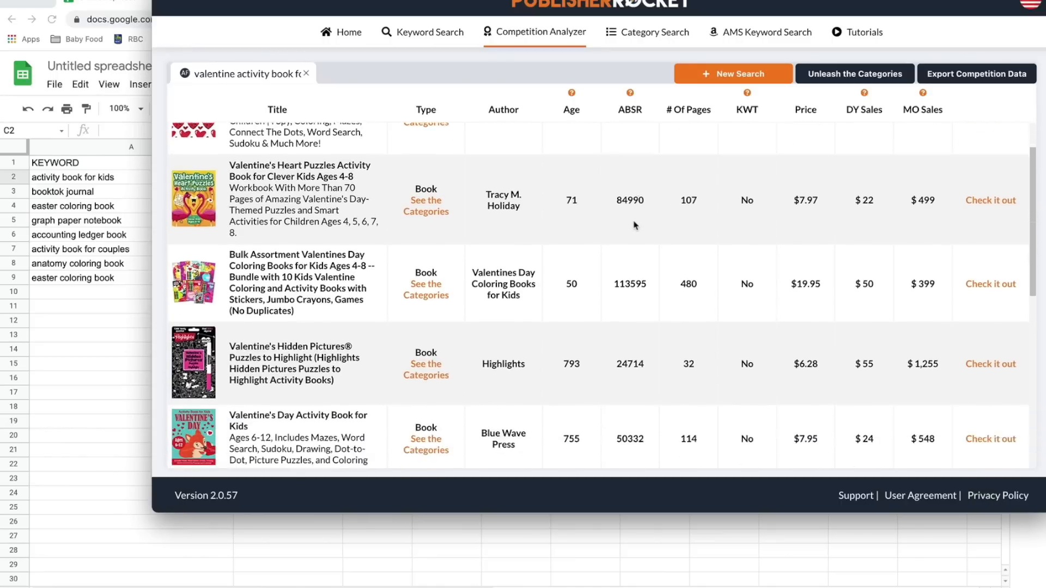
{"action": "scroll", "coordinate": [634, 225], "scroll_direction": "down", "scroll_amount": 2}
{"action": "scroll", "coordinate": [634, 225], "scroll_direction": "up", "scroll_amount": 4}
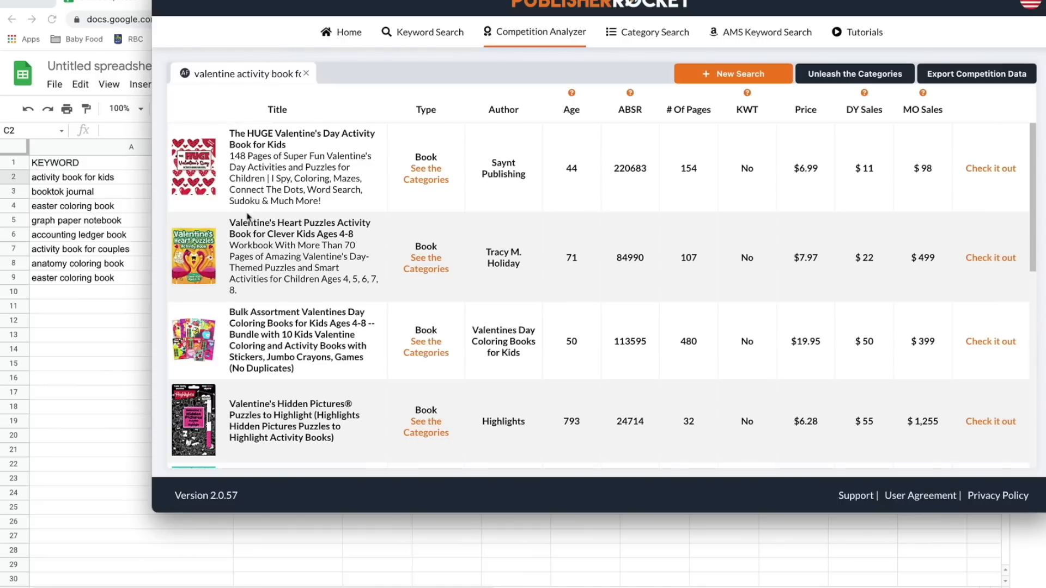
- Inspect the enlarged covers and the titles of the competing Valentine's Day activity books
{"action": "mouse_move", "coordinate": [201, 175]}
{"action": "mouse_move", "coordinate": [205, 247]}
{"action": "scroll", "coordinate": [265, 328], "scroll_direction": "down", "scroll_amount": 1}
{"action": "mouse_move", "coordinate": [192, 277]}
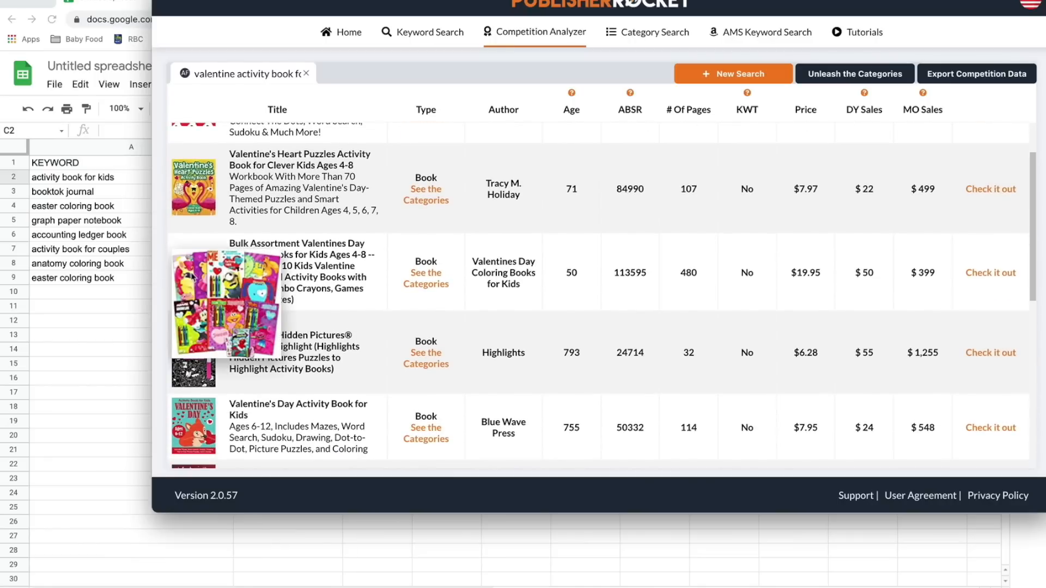
{"action": "mouse_move", "coordinate": [203, 354]}
{"action": "scroll", "coordinate": [204, 354], "scroll_direction": "down", "scroll_amount": 1}
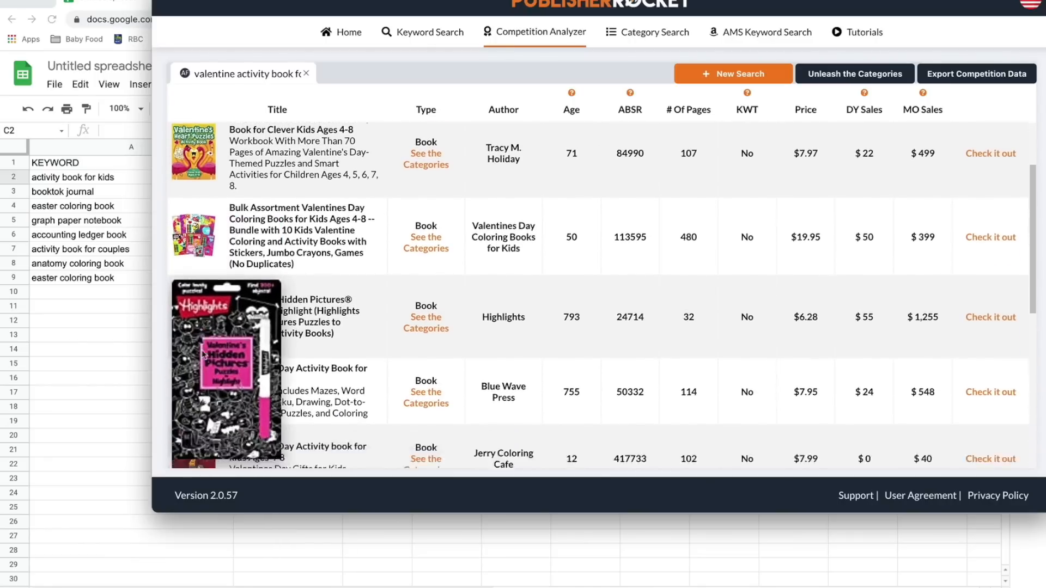
{"action": "scroll", "coordinate": [203, 354], "scroll_direction": "down", "scroll_amount": 2}
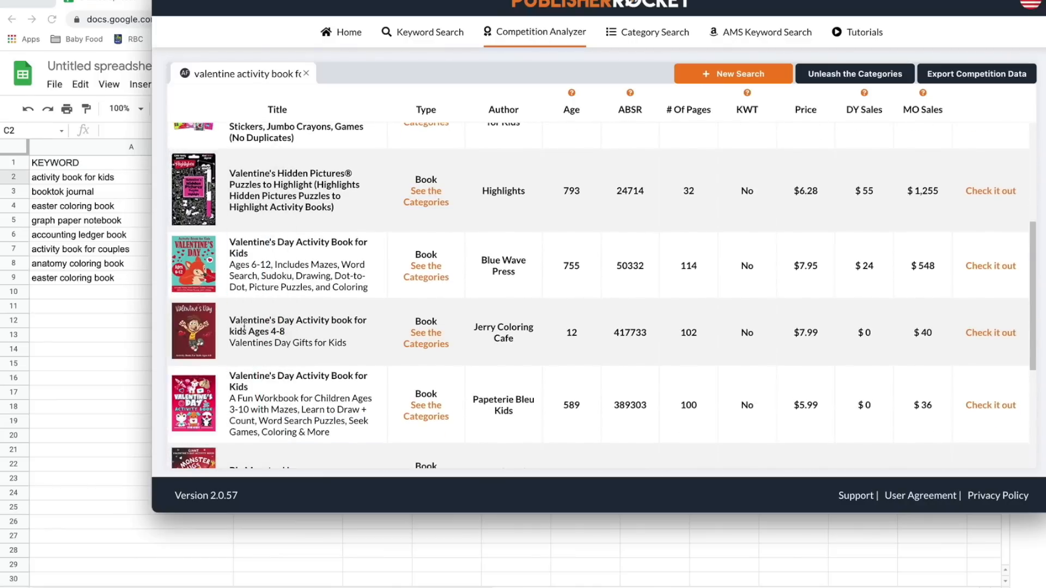
{"action": "mouse_move", "coordinate": [191, 332]}
{"action": "mouse_move", "coordinate": [210, 396]}
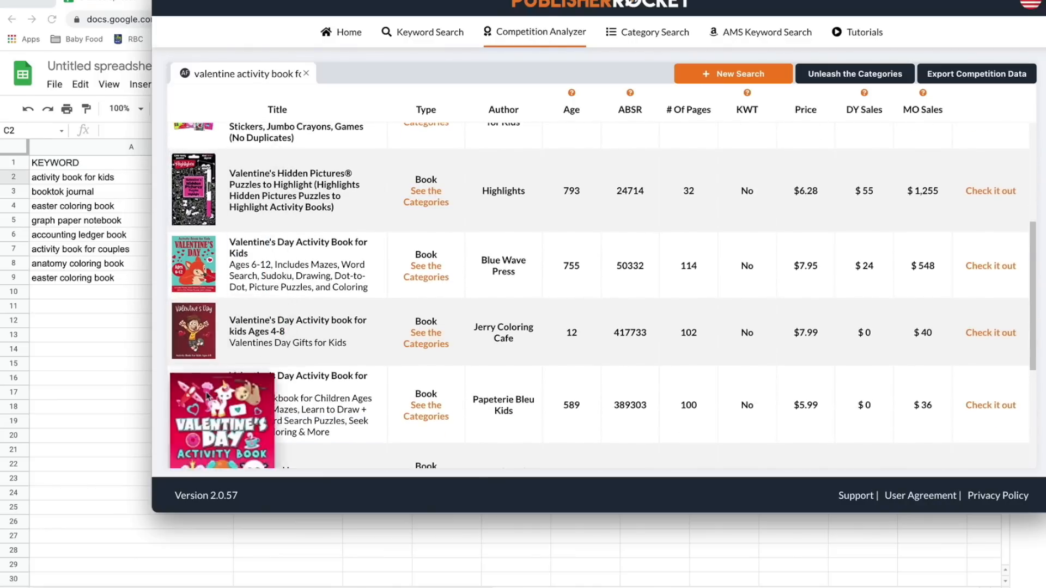
{"action": "scroll", "coordinate": [210, 396], "scroll_direction": "down", "scroll_amount": 1}
{"action": "scroll", "coordinate": [210, 396], "scroll_direction": "down", "scroll_amount": 2}
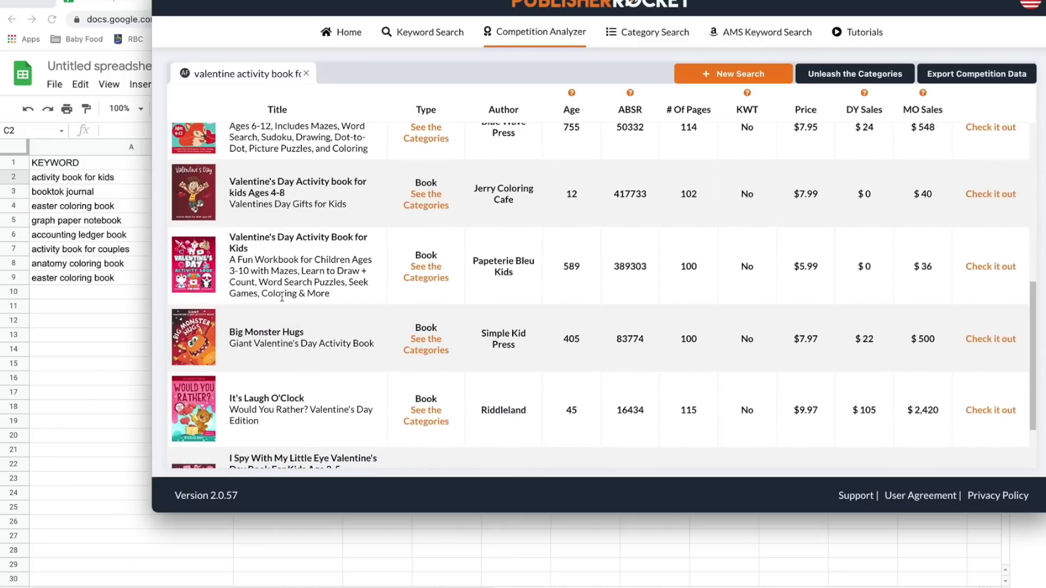
{"action": "scroll", "coordinate": [282, 297], "scroll_direction": "down", "scroll_amount": 1}
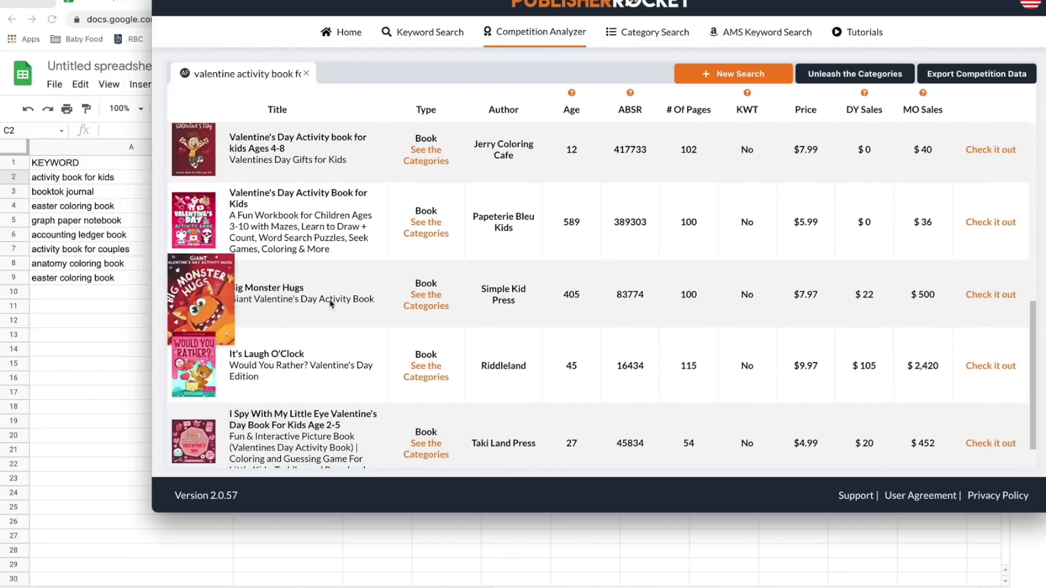
{"action": "scroll", "coordinate": [216, 371], "scroll_direction": "down", "scroll_amount": 1}
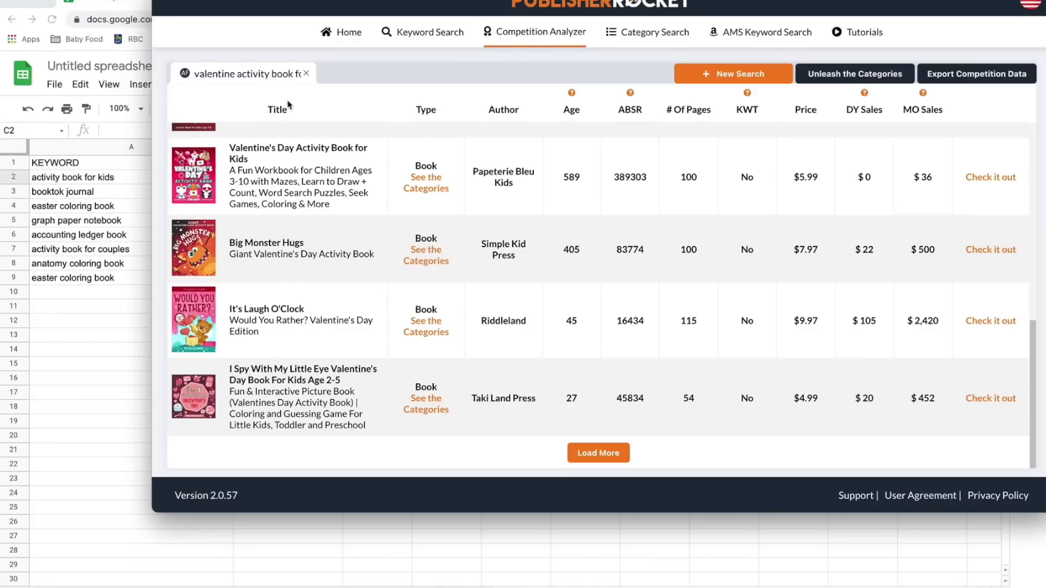
{"action": "scroll", "coordinate": [473, 206], "scroll_direction": "up", "scroll_amount": 10}
- Copy "valentine activity book for kids" from the keyword search results into cell A11 of the Google Sheets keyword list
{"action": "left_click", "coordinate": [434, 39]}
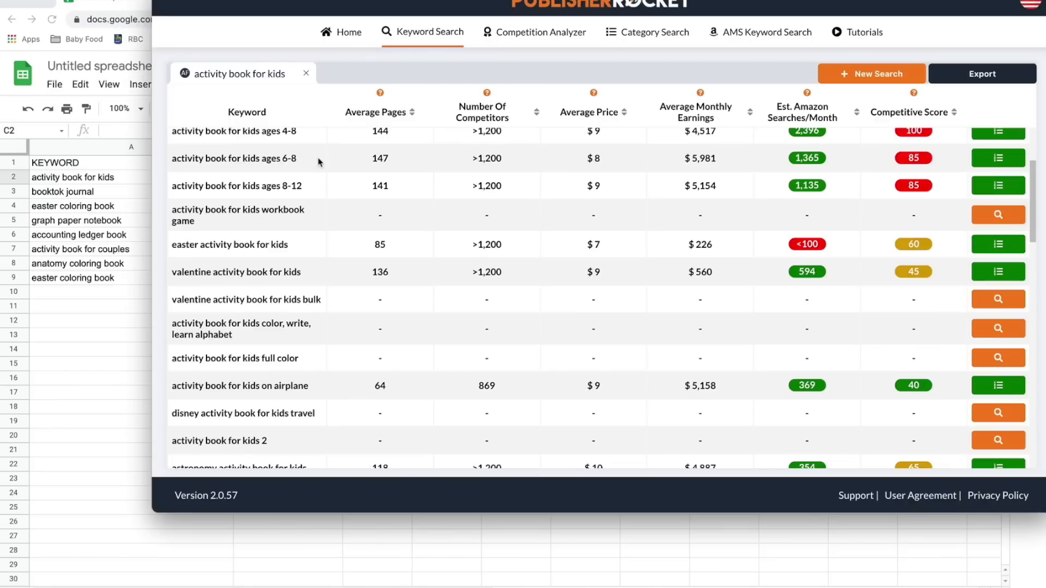
{"action": "left_click_drag", "start_coordinate": [301, 272], "coordinate": [169, 274]}
{"action": "key", "text": "ctrl+c"}
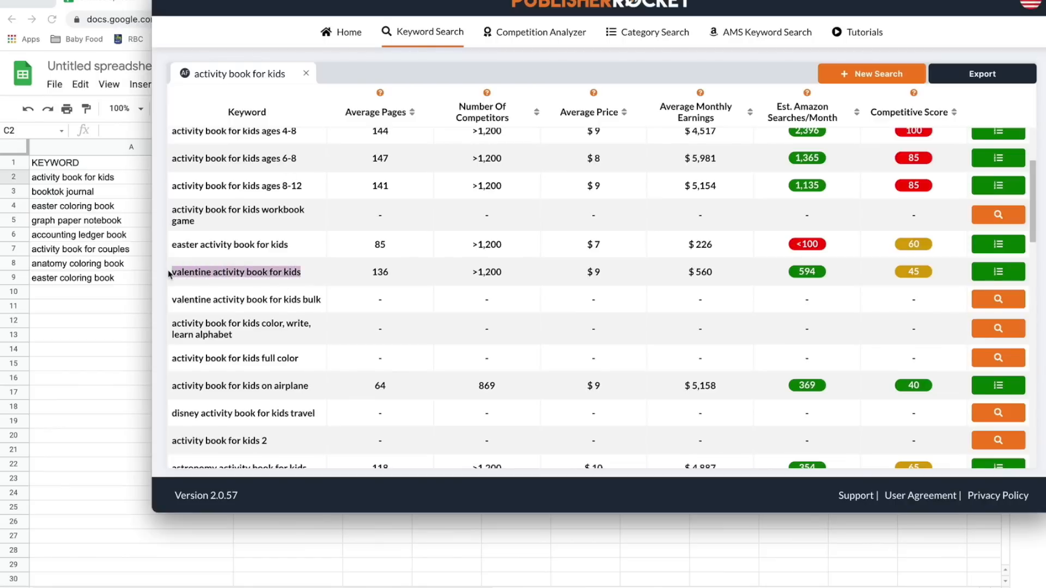
{"action": "left_click", "coordinate": [50, 308]}
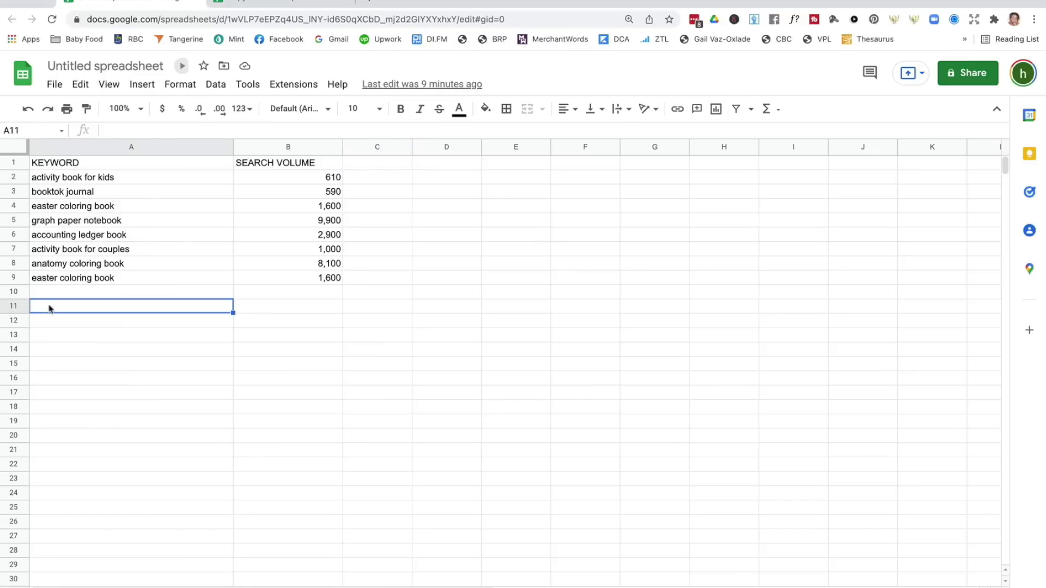
{"action": "key", "text": "ctrl+v"}
- Look up the estimated monthly Amazon searches for "valentine activity book for kids" and enter 594 in cell B11
{"action": "key", "text": "super+Tab"}
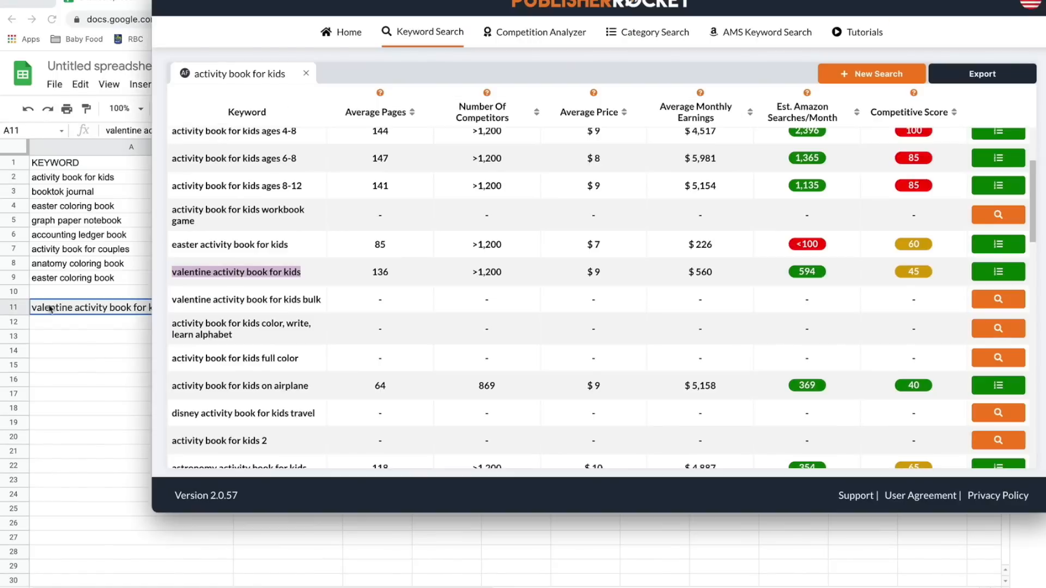
{"action": "key", "text": "super+Tab"}
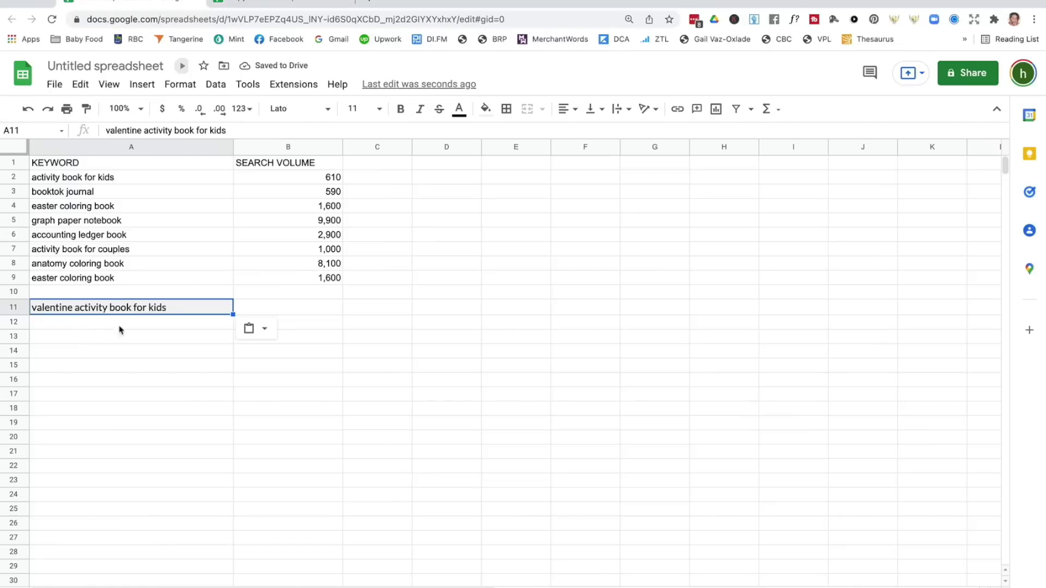
{"action": "left_click", "coordinate": [287, 308]}
{"action": "type", "text": "594"}
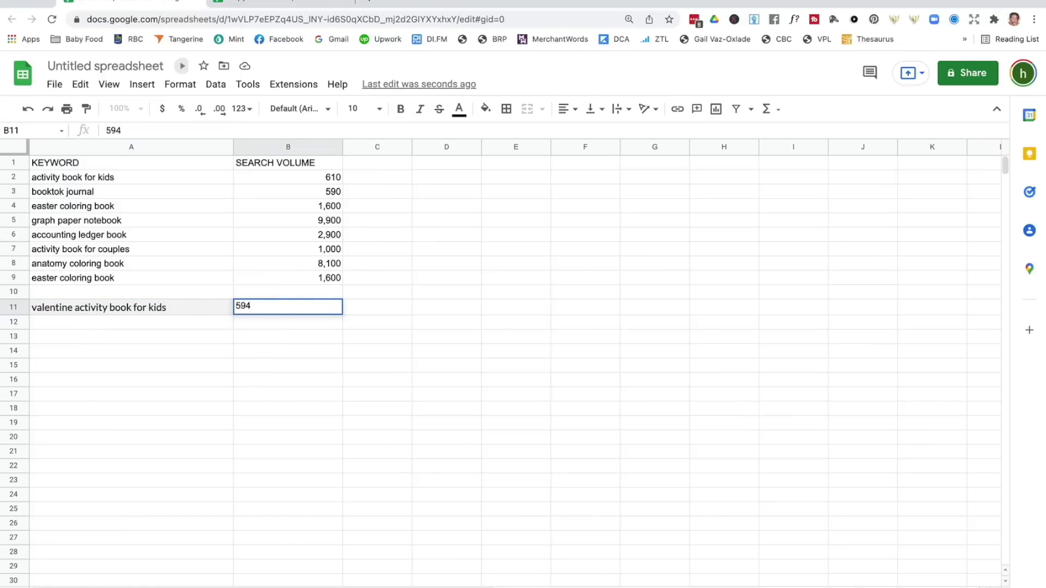
{"action": "key", "text": "Tab"}
- Return to Publisher Rocket and examine the searches and competitive score of "activity book for kids on airplane" and the remaining keywords
{"action": "key", "text": "super+Tab"}
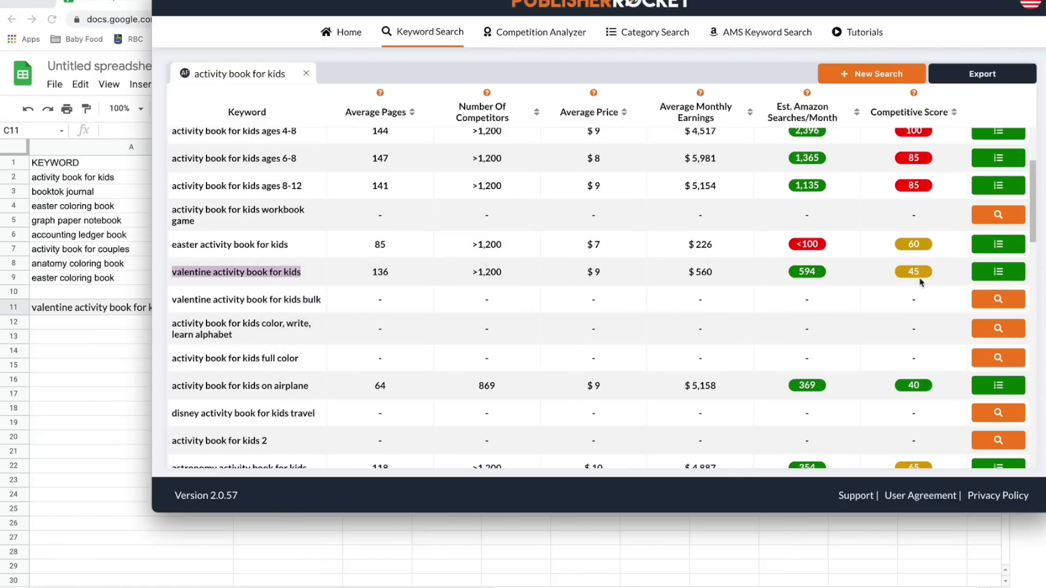
{"action": "scroll", "coordinate": [913, 332], "scroll_direction": "down", "scroll_amount": 2}
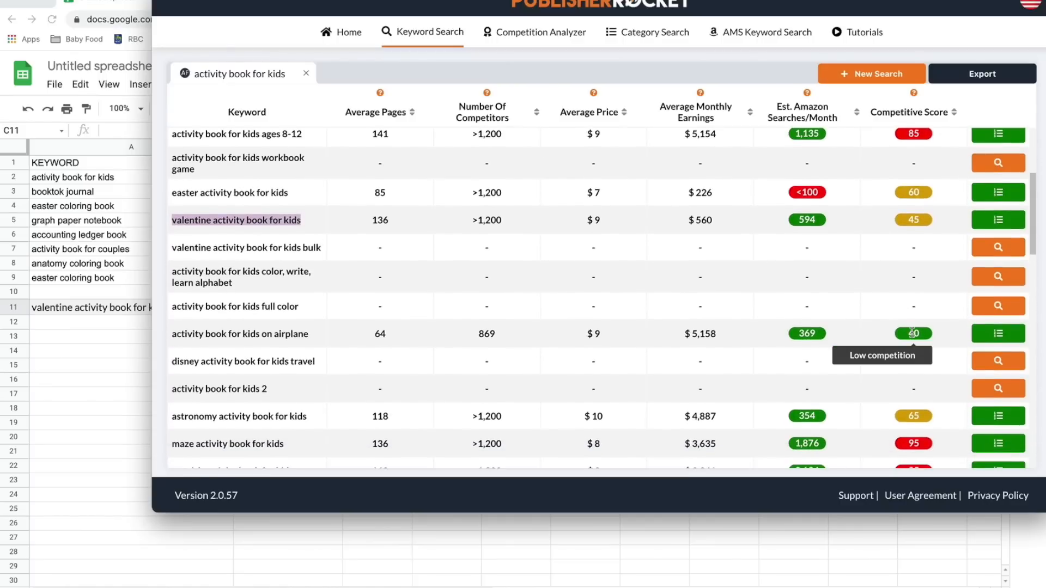
{"action": "scroll", "coordinate": [913, 332], "scroll_direction": "down", "scroll_amount": 1}
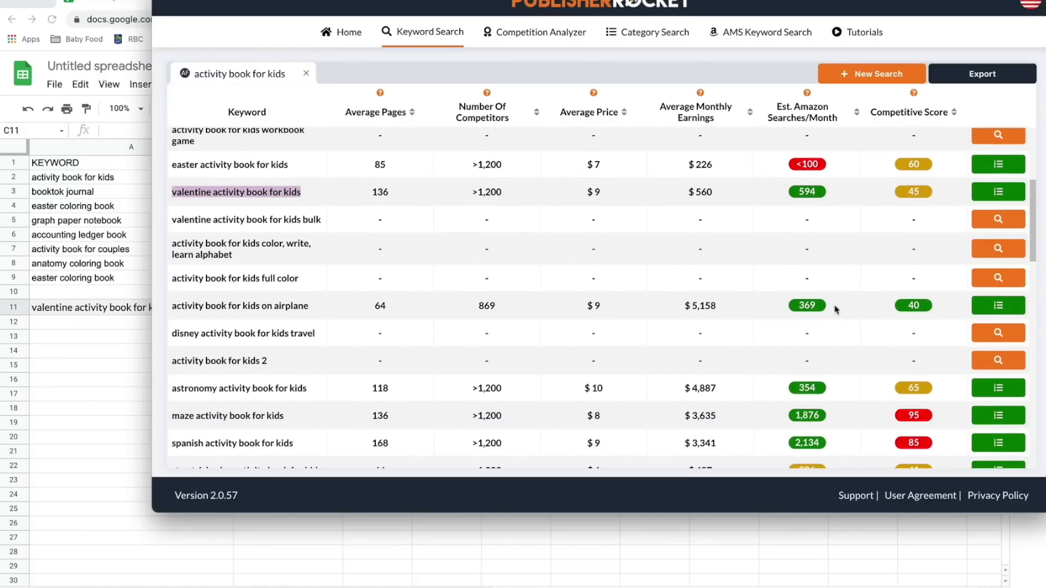
{"action": "mouse_move", "coordinate": [821, 307]}
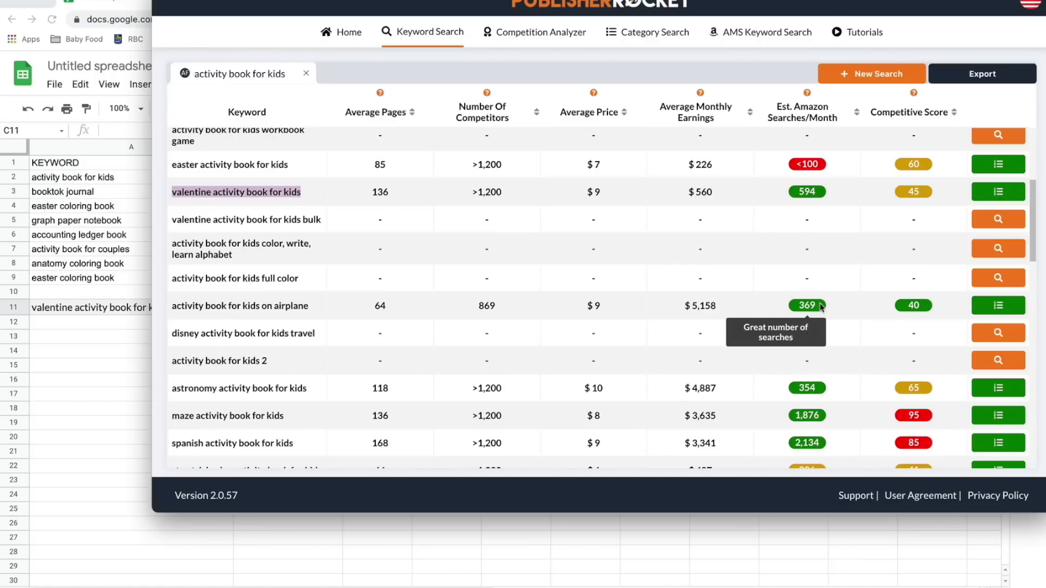
{"action": "scroll", "coordinate": [821, 308], "scroll_direction": "down", "scroll_amount": 2}
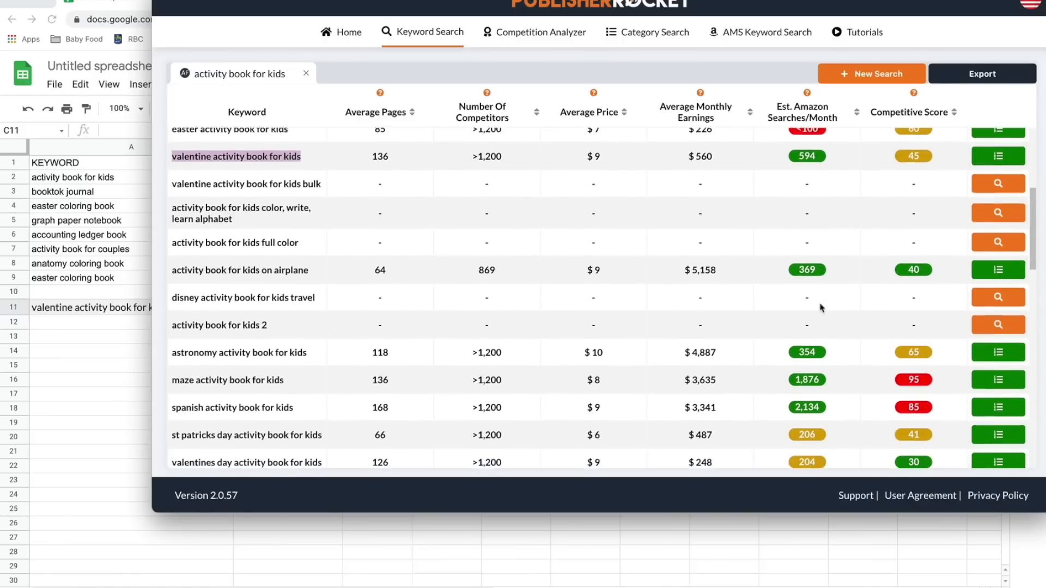
{"action": "scroll", "coordinate": [821, 307], "scroll_direction": "down", "scroll_amount": 10}
{"action": "scroll", "coordinate": [822, 308], "scroll_direction": "up", "scroll_amount": 15}
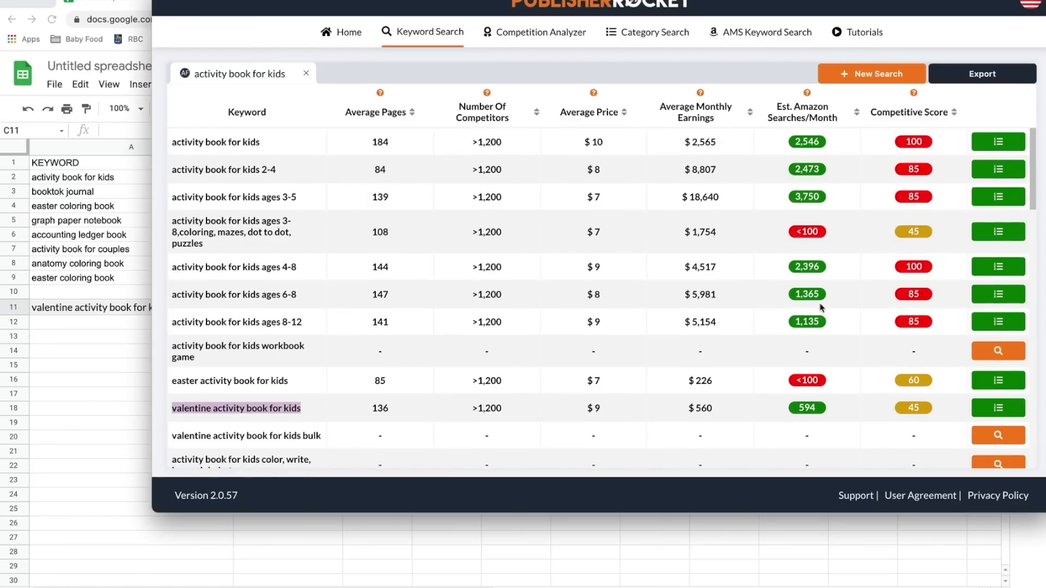
- Run a new keyword search for "booktok journal" across all formats
{"action": "left_click", "coordinate": [862, 75]}
{"action": "type", "text": "b"}
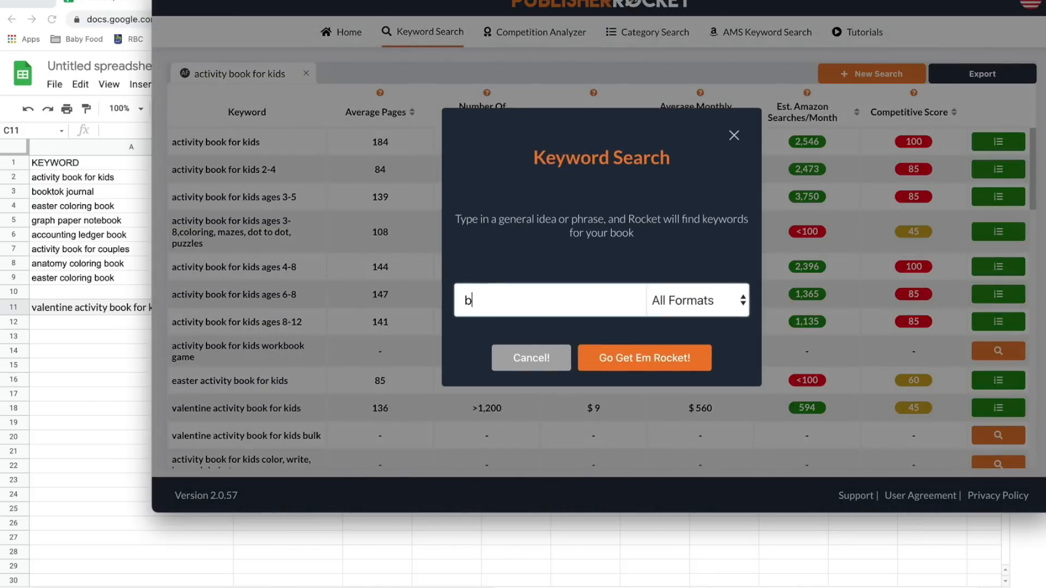
{"action": "type", "text": "ooktok"}
{"action": "type", "text": "journal"}
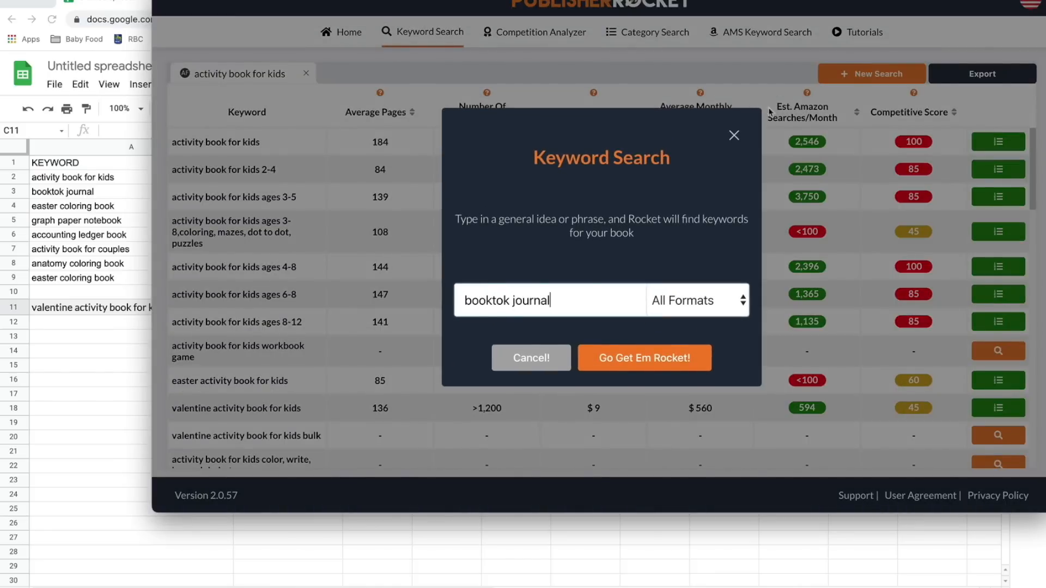
{"action": "left_click", "coordinate": [648, 362]}
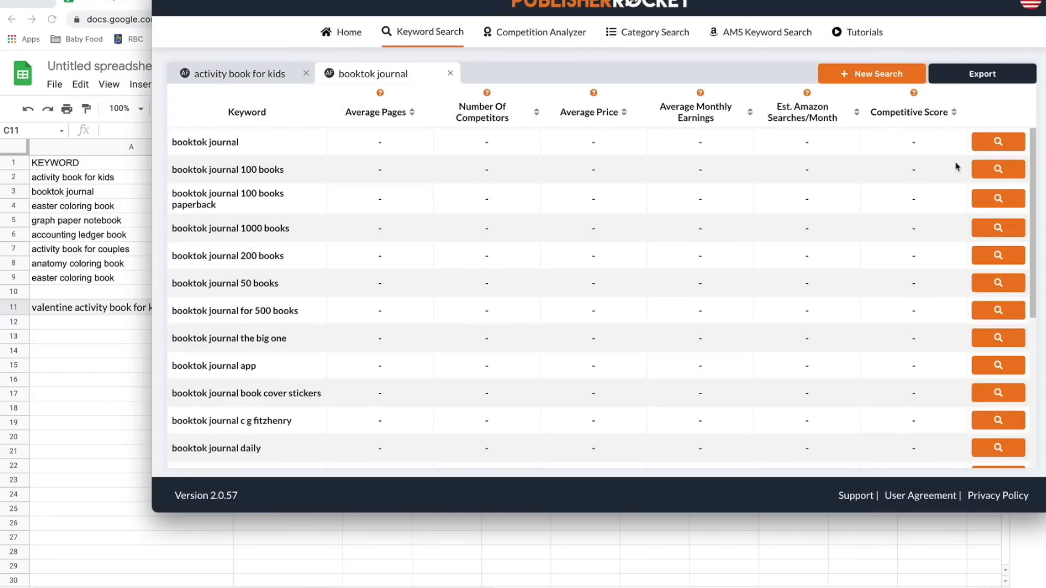
- Fetch the metrics for the first seven results, from "booktok journal" through "booktok journal for 500 books"
{"action": "left_click", "coordinate": [997, 142]}
{"action": "left_click", "coordinate": [997, 170]}
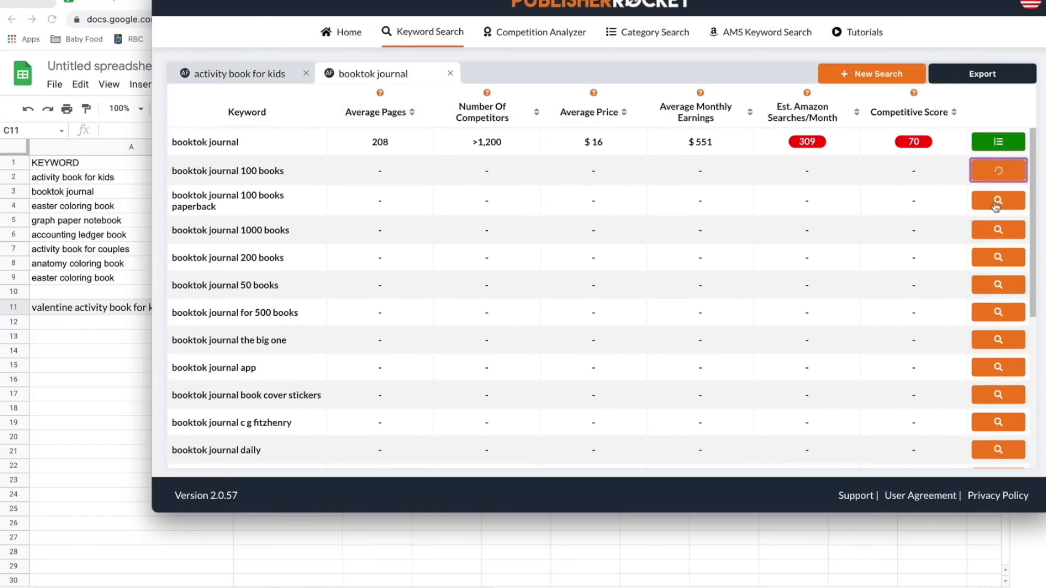
{"action": "left_click", "coordinate": [997, 200]}
{"action": "left_click", "coordinate": [997, 231]}
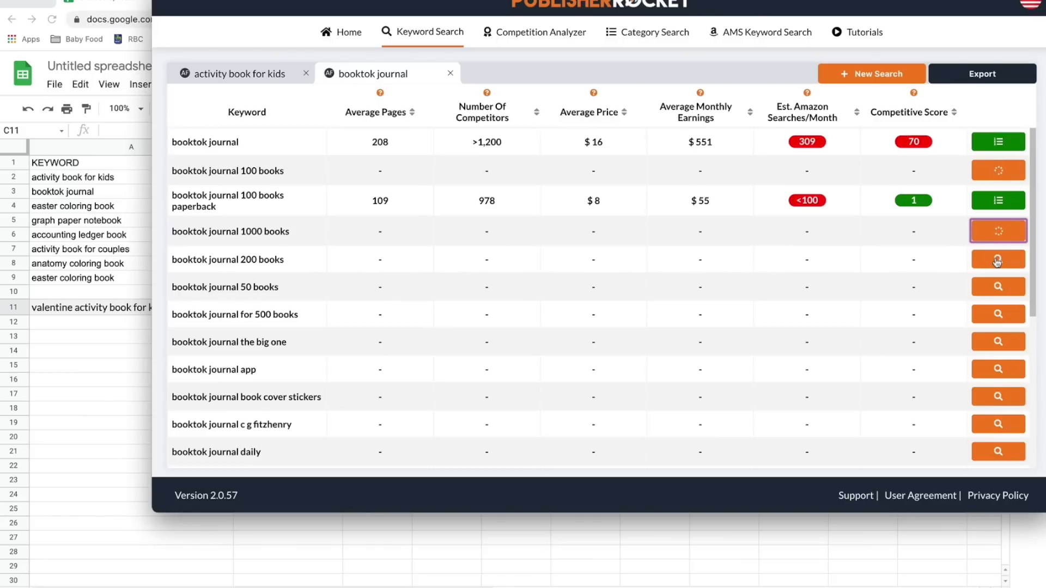
{"action": "left_click", "coordinate": [996, 259]}
{"action": "left_click", "coordinate": [998, 287]}
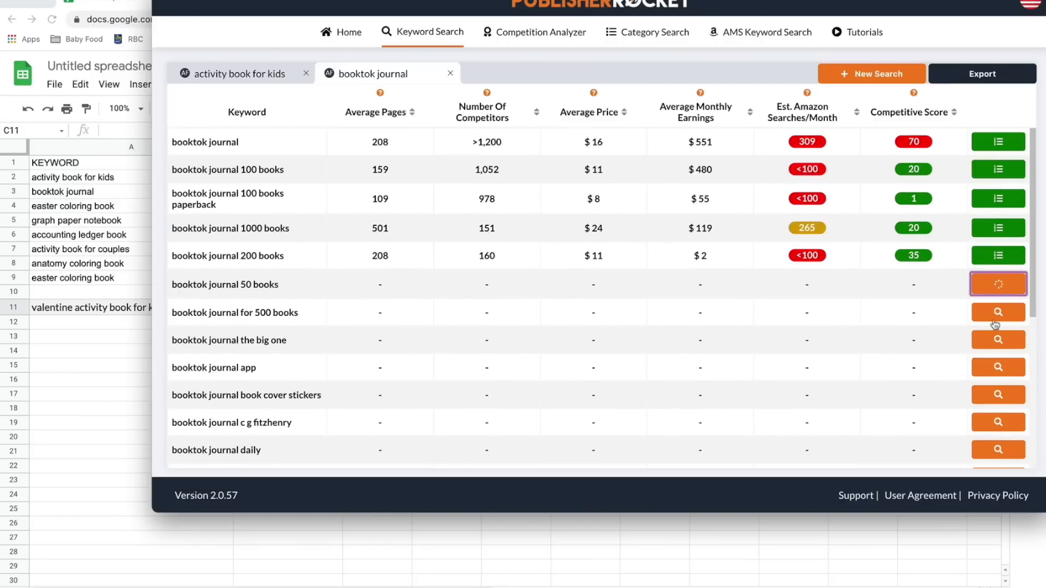
{"action": "left_click", "coordinate": [996, 315]}
- Fetch the metrics for the booktok journal keywords daily, hardcover, log, mini, paperback and reading log
{"action": "scroll", "coordinate": [934, 271], "scroll_direction": "down", "scroll_amount": 2}
{"action": "scroll", "coordinate": [995, 333], "scroll_direction": "down", "scroll_amount": 1}
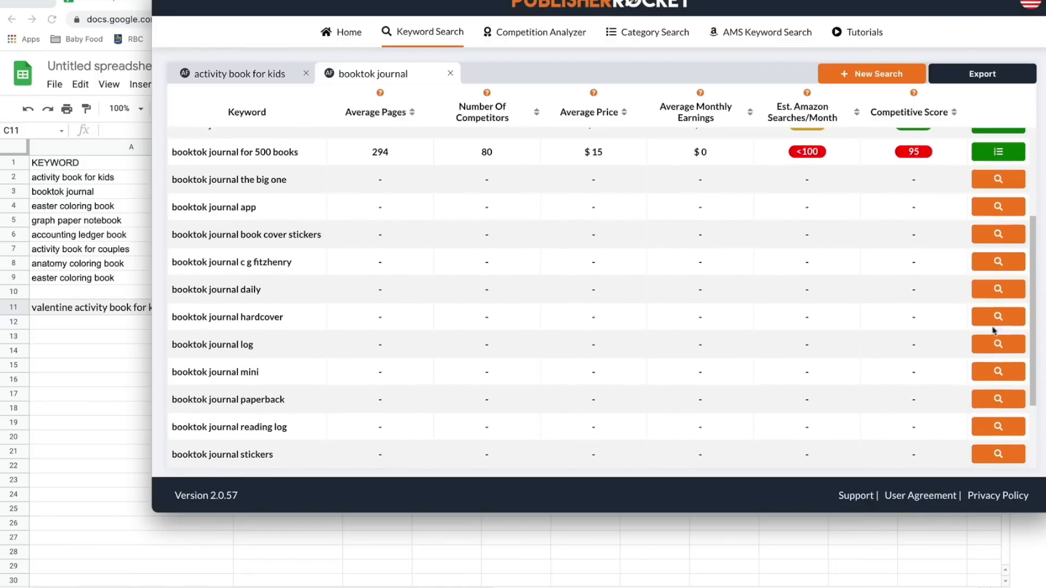
{"action": "left_click", "coordinate": [996, 294]}
{"action": "left_click", "coordinate": [998, 320]}
{"action": "left_click", "coordinate": [998, 348]}
{"action": "left_click", "coordinate": [999, 374]}
{"action": "scroll", "coordinate": [999, 376], "scroll_direction": "down", "scroll_amount": 1}
{"action": "left_click", "coordinate": [999, 384]}
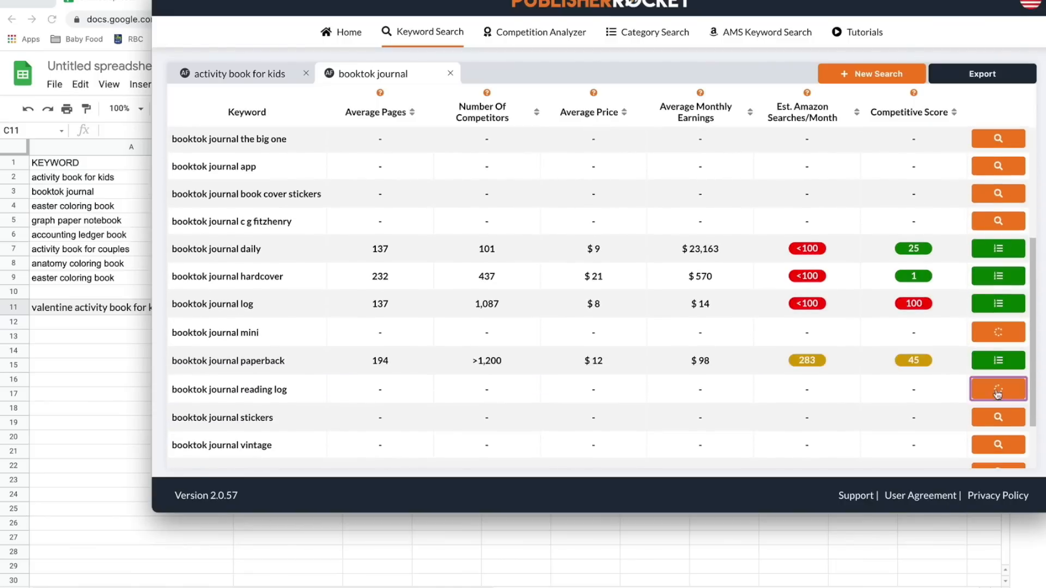
- Fetch the metrics for "booktok journal vintage" and the three keywords after it, and review searches and competitive scores across the list
{"action": "scroll", "coordinate": [999, 384], "scroll_direction": "down", "scroll_amount": 3}
{"action": "left_click", "coordinate": [998, 370]}
{"action": "left_click", "coordinate": [999, 398]}
{"action": "left_click", "coordinate": [1002, 428]}
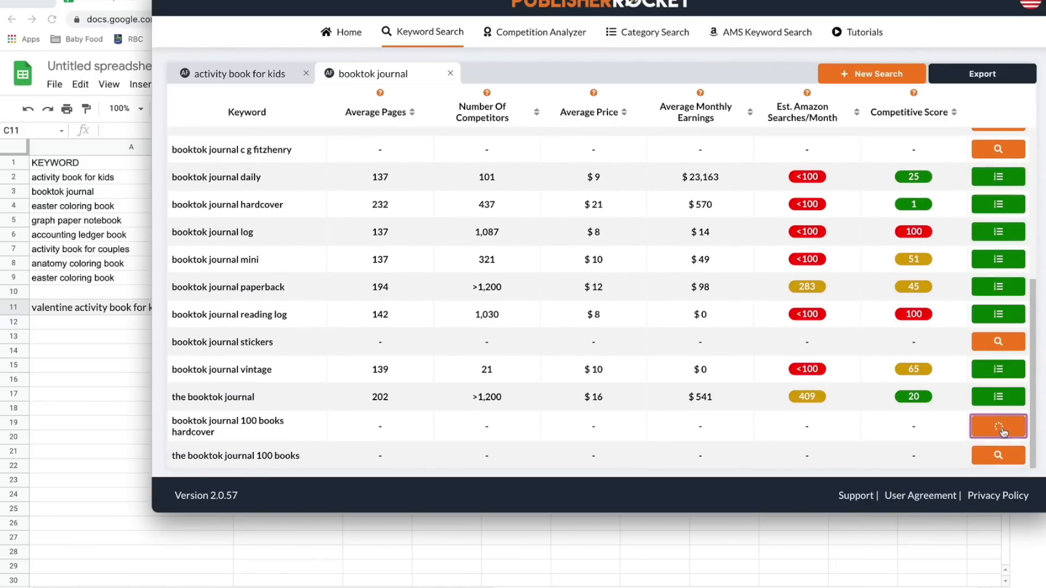
{"action": "left_click", "coordinate": [1001, 462]}
{"action": "scroll", "coordinate": [928, 357], "scroll_direction": "up", "scroll_amount": 5}
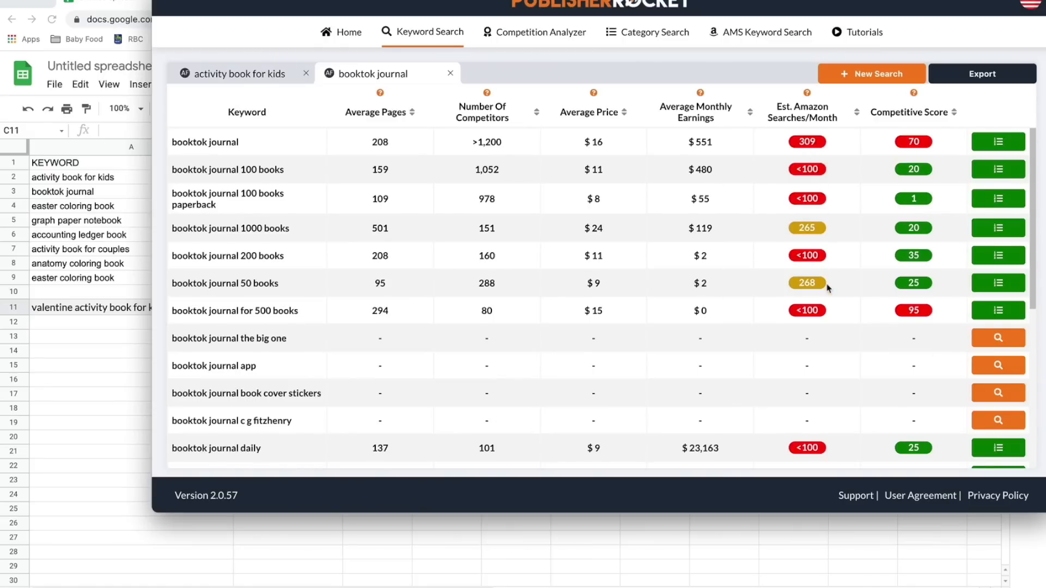
{"action": "scroll", "coordinate": [828, 289], "scroll_direction": "down", "scroll_amount": 1}
{"action": "scroll", "coordinate": [827, 288], "scroll_direction": "down", "scroll_amount": 7}
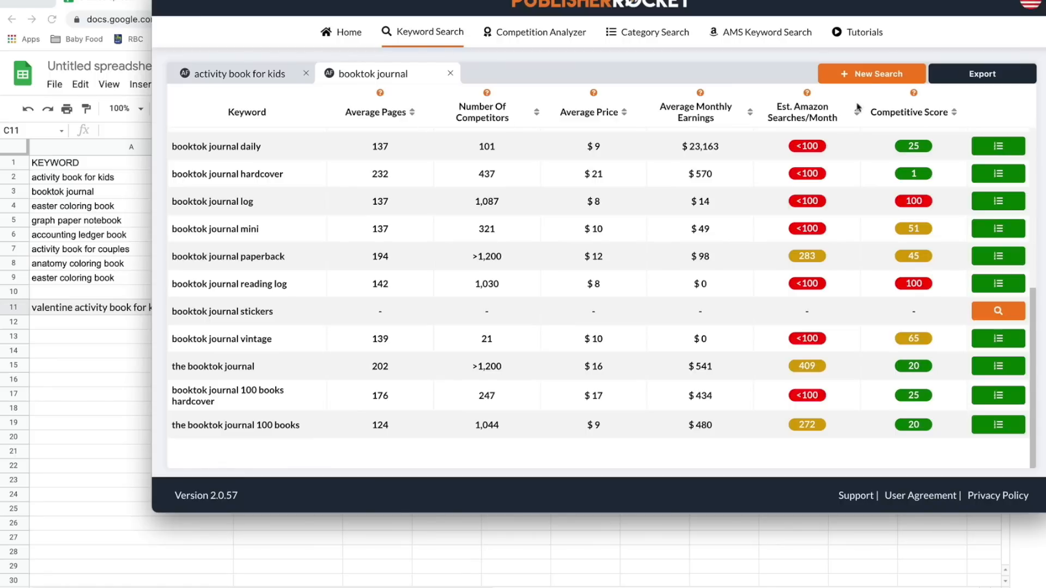
- Run a new keyword search for "easter coloring book" across all formats
{"action": "left_click", "coordinate": [867, 75]}
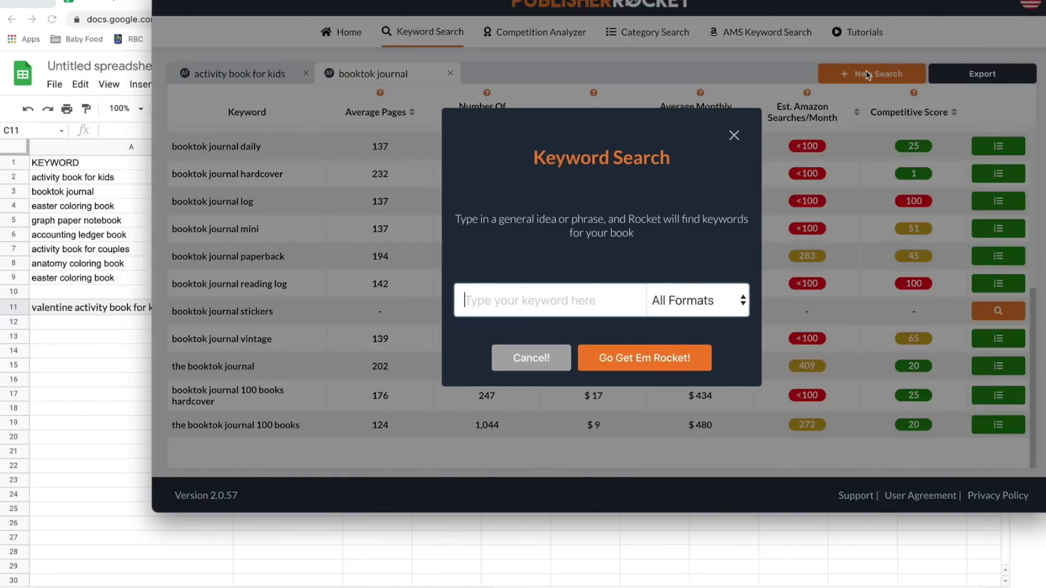
{"action": "type", "text": "easter "}
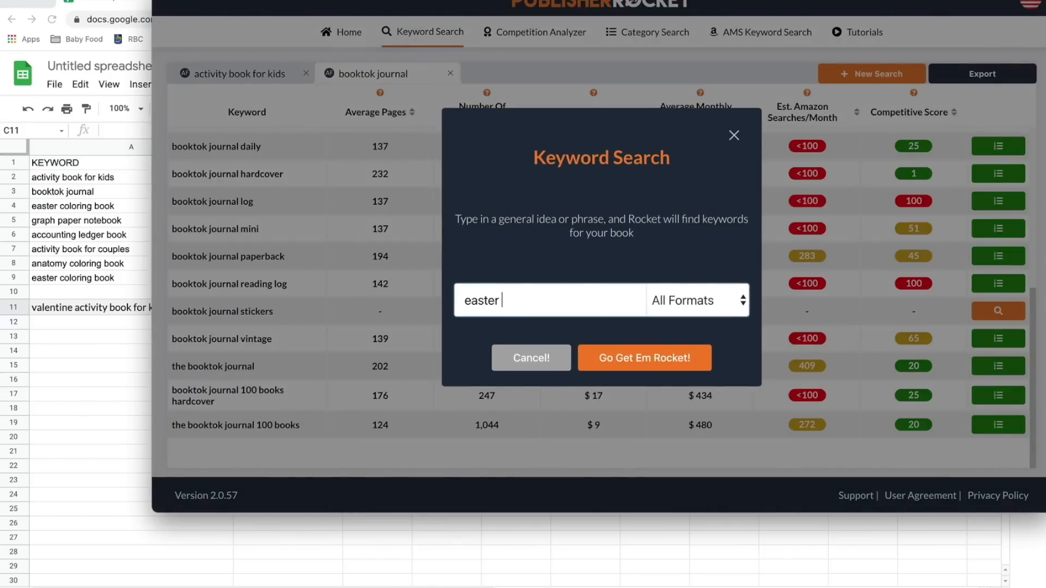
{"action": "type", "text": "coloring book"}
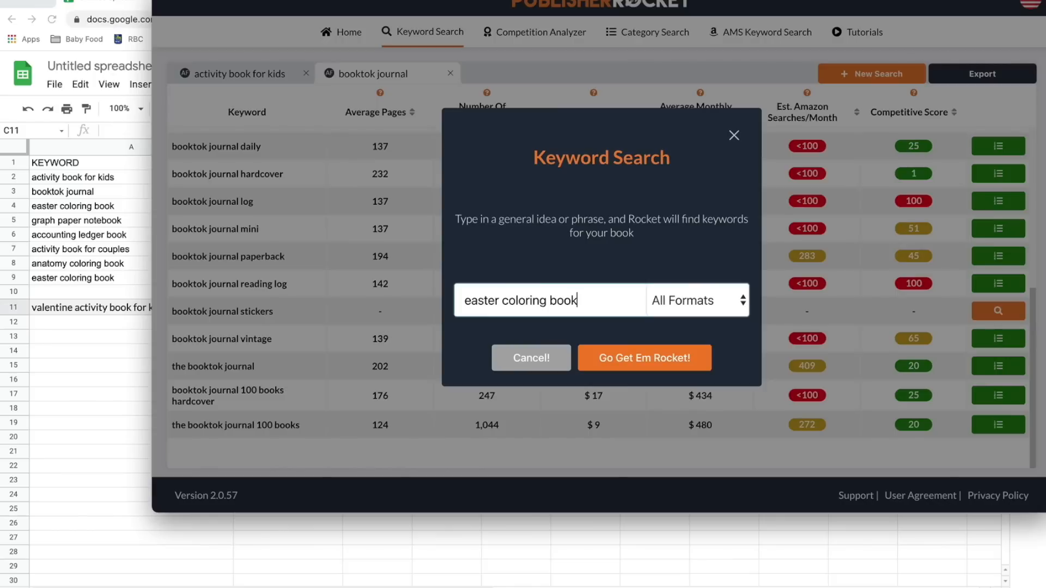
{"action": "left_click", "coordinate": [636, 358]}
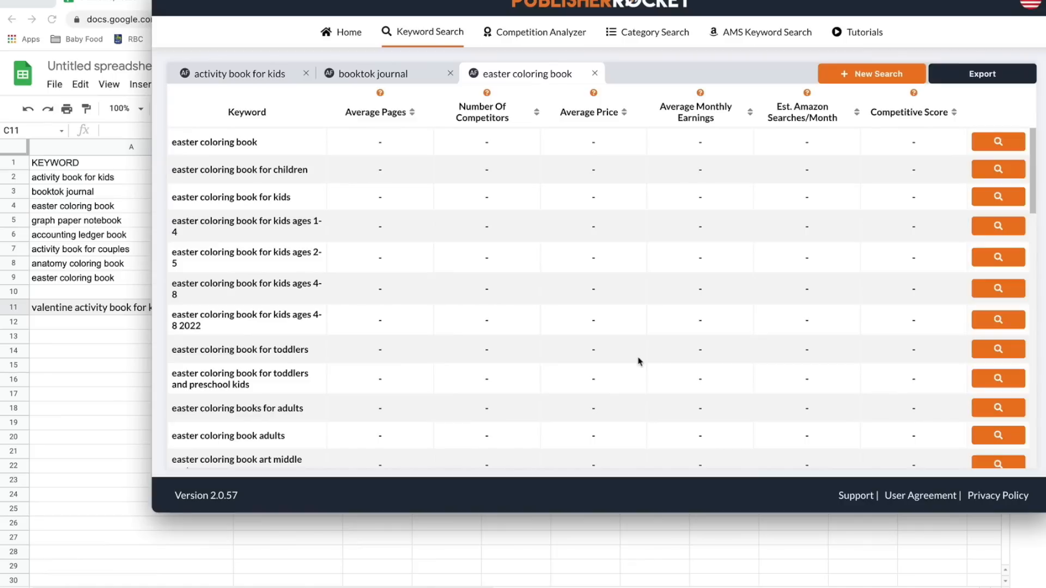
- Fetch the metrics for the first seven results, from "easter coloring book" through "easter coloring book for kids ages 4-8 2022"
{"action": "left_click", "coordinate": [999, 143]}
{"action": "left_click", "coordinate": [999, 170]}
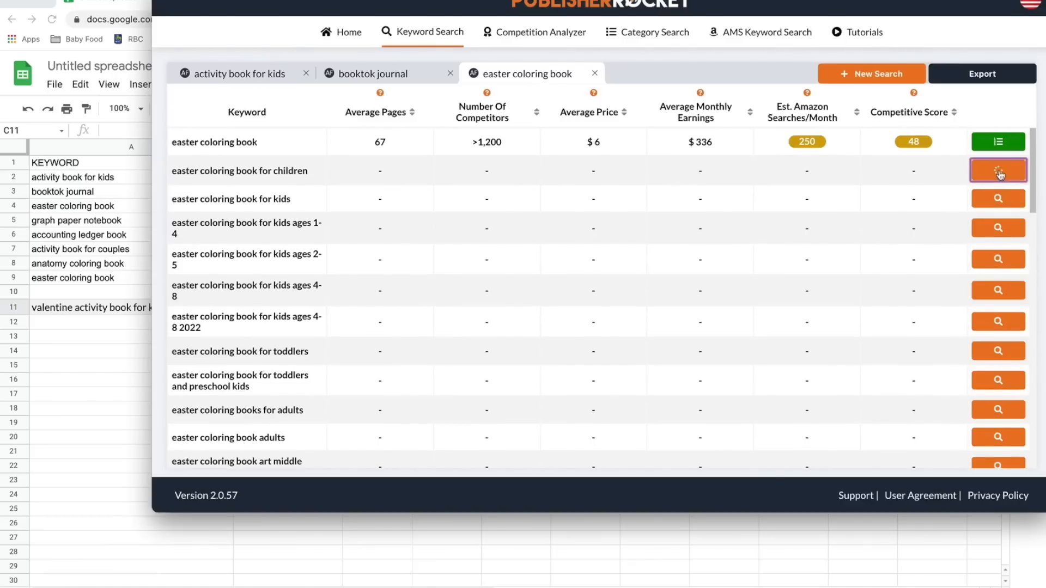
{"action": "left_click", "coordinate": [999, 197]}
{"action": "left_click", "coordinate": [997, 228]}
{"action": "left_click", "coordinate": [998, 258]}
{"action": "left_click", "coordinate": [1000, 290]}
{"action": "left_click", "coordinate": [1001, 321]}
- Fetch the metrics for the Easter coloring book keywords covering toddlers, preschool kids, adults, Christian and Easter gifts for kids
{"action": "scroll", "coordinate": [1004, 322], "scroll_direction": "down", "scroll_amount": 3}
{"action": "left_click", "coordinate": [1003, 331]}
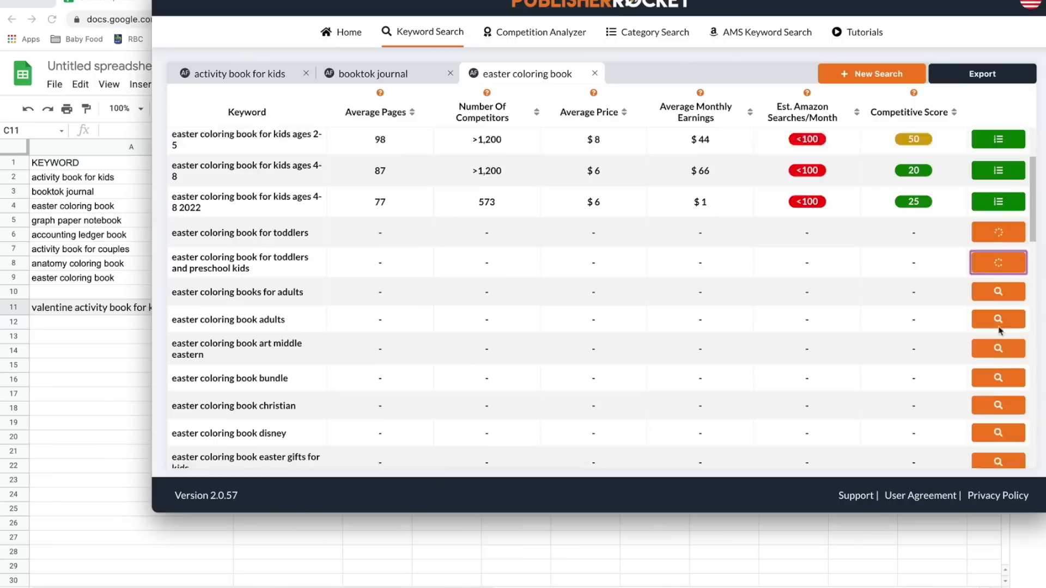
{"action": "left_click", "coordinate": [1004, 302]}
{"action": "scroll", "coordinate": [1003, 302], "scroll_direction": "down", "scroll_amount": 2}
{"action": "left_click", "coordinate": [1004, 299]}
{"action": "scroll", "coordinate": [1004, 316], "scroll_direction": "down", "scroll_amount": 1}
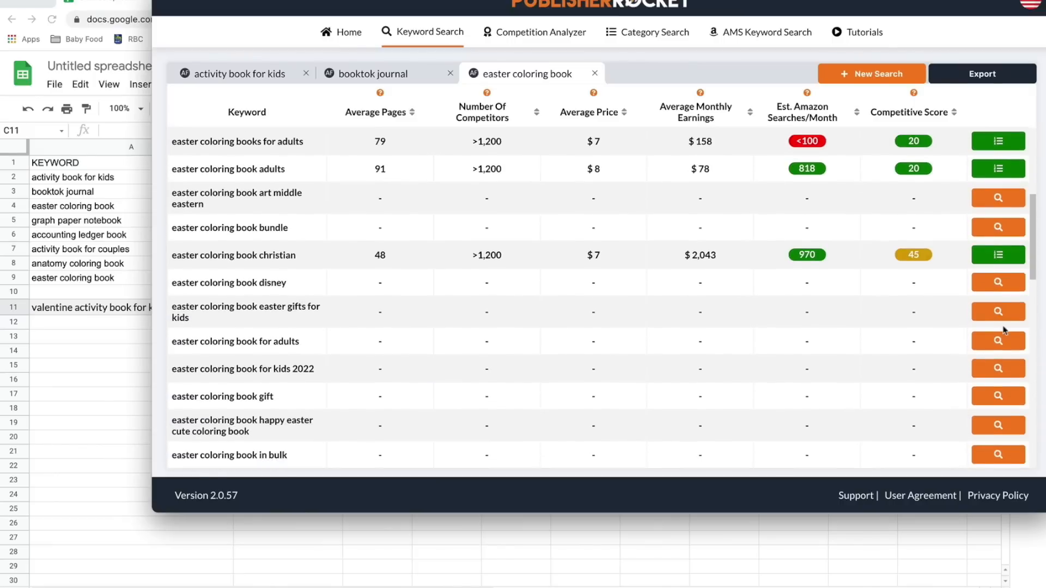
{"action": "scroll", "coordinate": [1004, 330], "scroll_direction": "down", "scroll_amount": 1}
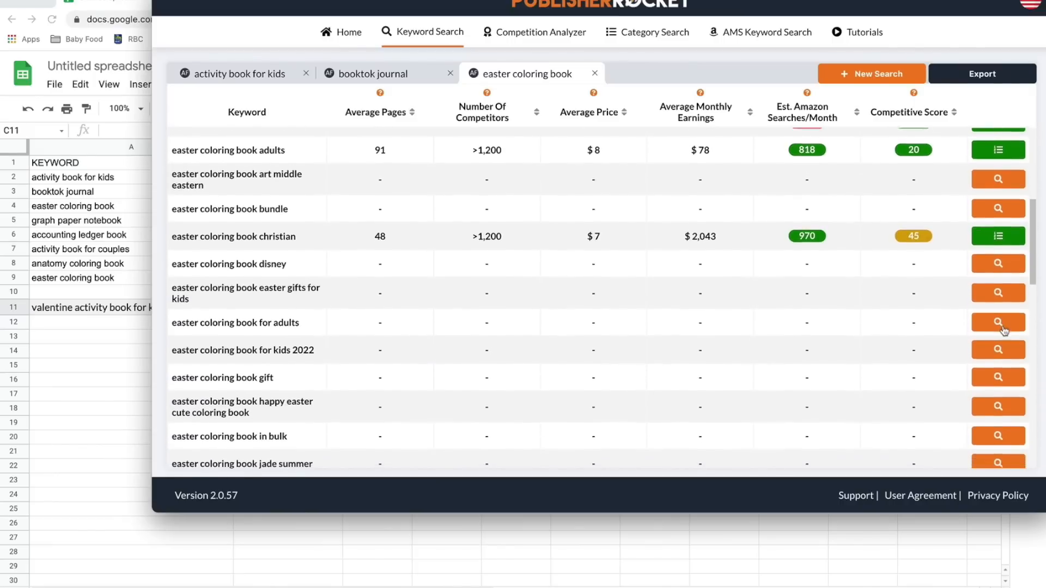
{"action": "left_click", "coordinate": [999, 286]}
{"action": "left_click", "coordinate": [1000, 317]}
{"action": "scroll", "coordinate": [1000, 348], "scroll_direction": "down", "scroll_amount": 4}
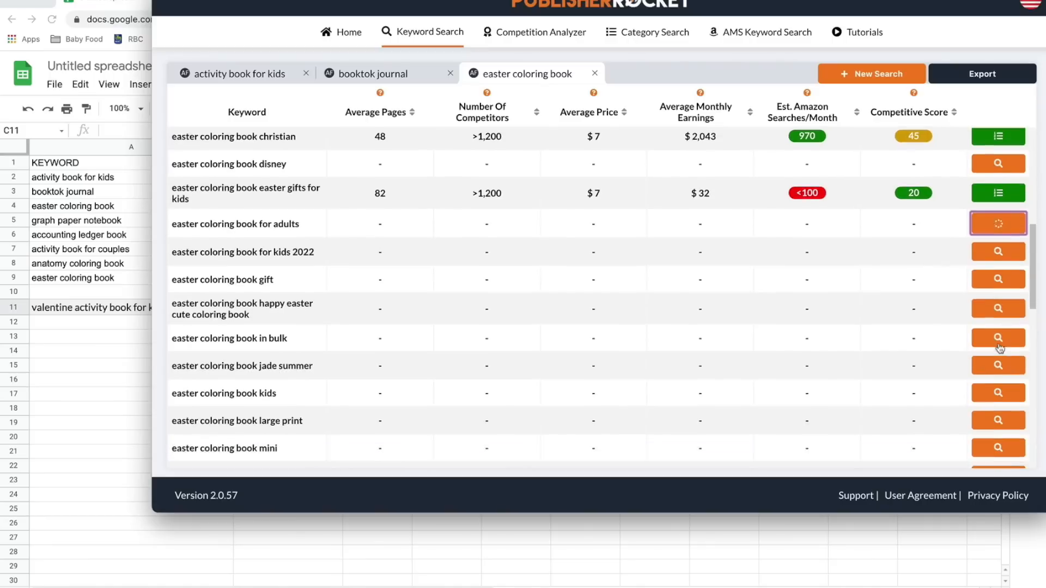
- Compare searches and competitive scores of the Easter keywords, and open the competition analysis for "easter coloring book adults"
{"action": "scroll", "coordinate": [999, 349], "scroll_direction": "up", "scroll_amount": 9}
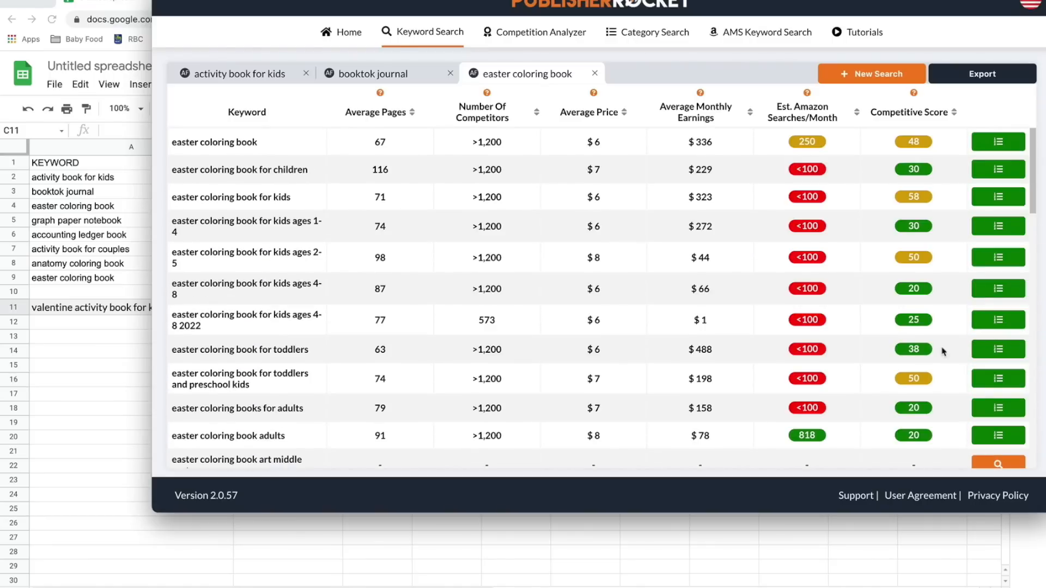
{"action": "scroll", "coordinate": [942, 351], "scroll_direction": "down", "scroll_amount": 4}
{"action": "scroll", "coordinate": [941, 350], "scroll_direction": "up", "scroll_amount": 5}
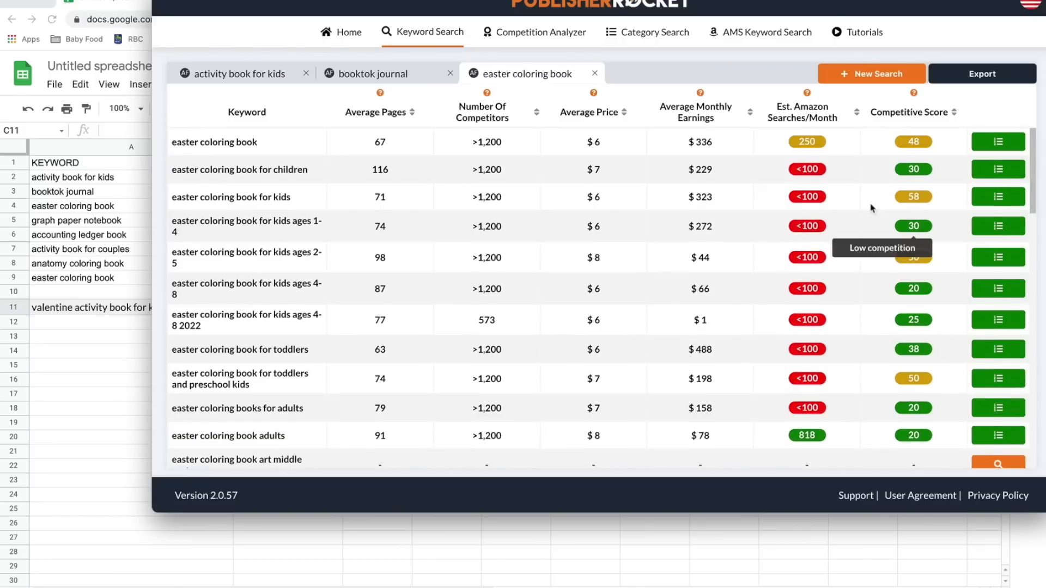
{"action": "scroll", "coordinate": [862, 351], "scroll_direction": "down", "scroll_amount": 2}
{"action": "scroll", "coordinate": [860, 352], "scroll_direction": "down", "scroll_amount": 3}
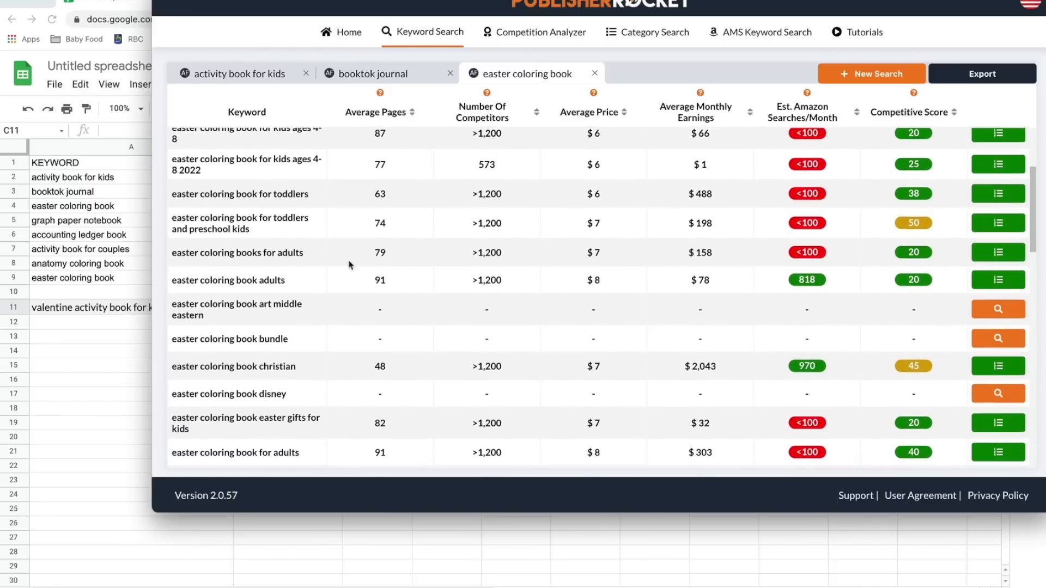
{"action": "mouse_move", "coordinate": [808, 283]}
{"action": "mouse_move", "coordinate": [914, 283]}
{"action": "left_click", "coordinate": [997, 281]}
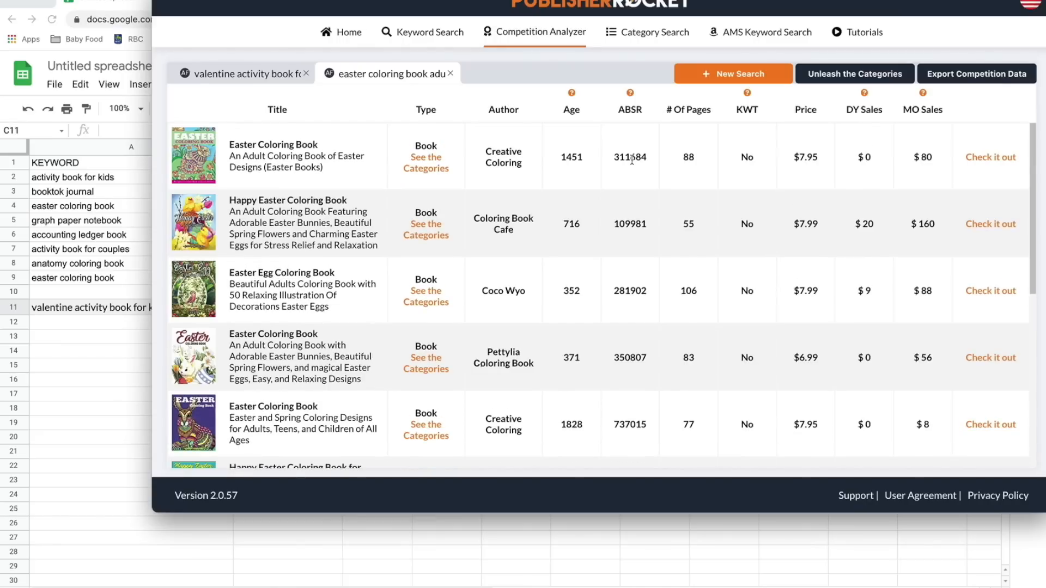
- Examine the ABSR values of the competing adult Easter coloring books
{"action": "scroll", "coordinate": [631, 159], "scroll_direction": "down", "scroll_amount": 3}
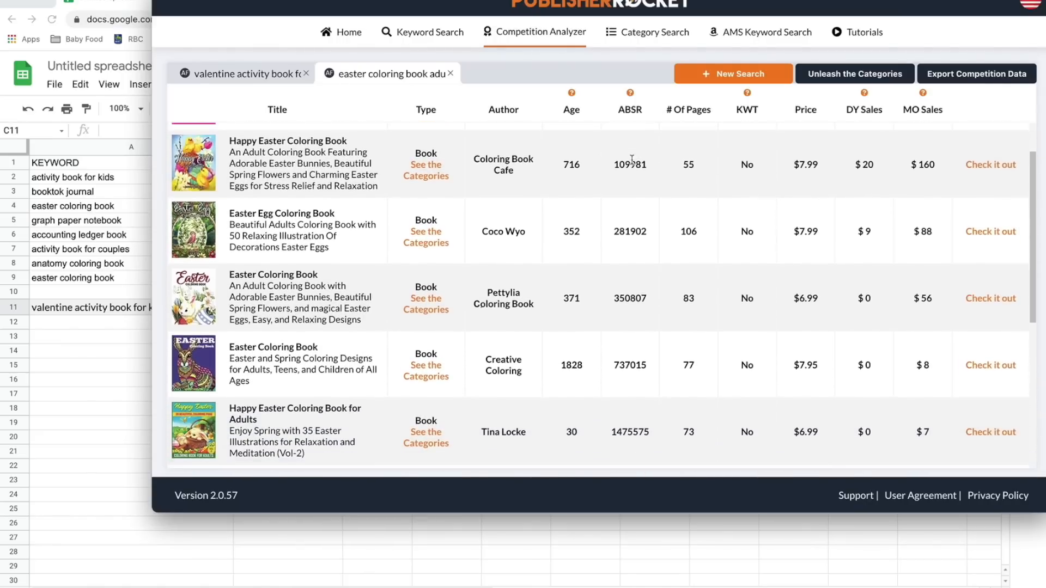
{"action": "scroll", "coordinate": [632, 159], "scroll_direction": "down", "scroll_amount": 3}
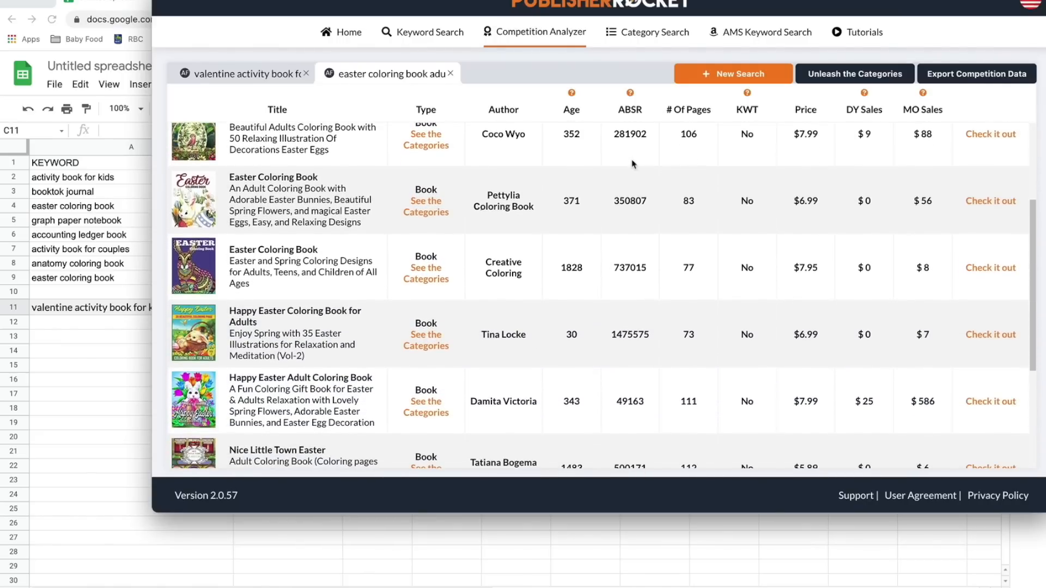
{"action": "scroll", "coordinate": [632, 163], "scroll_direction": "down", "scroll_amount": 3}
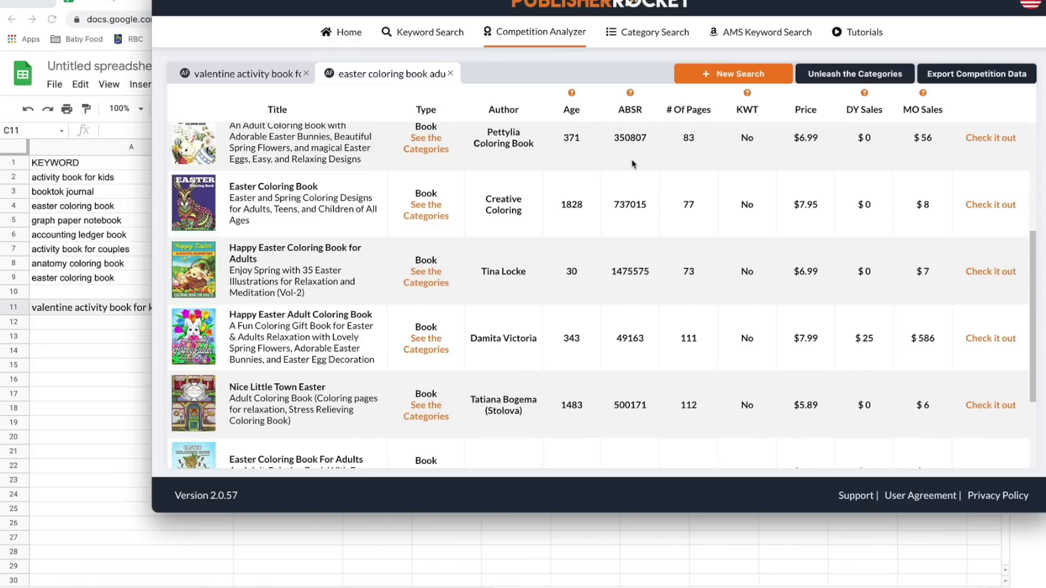
{"action": "scroll", "coordinate": [633, 164], "scroll_direction": "down", "scroll_amount": 1}
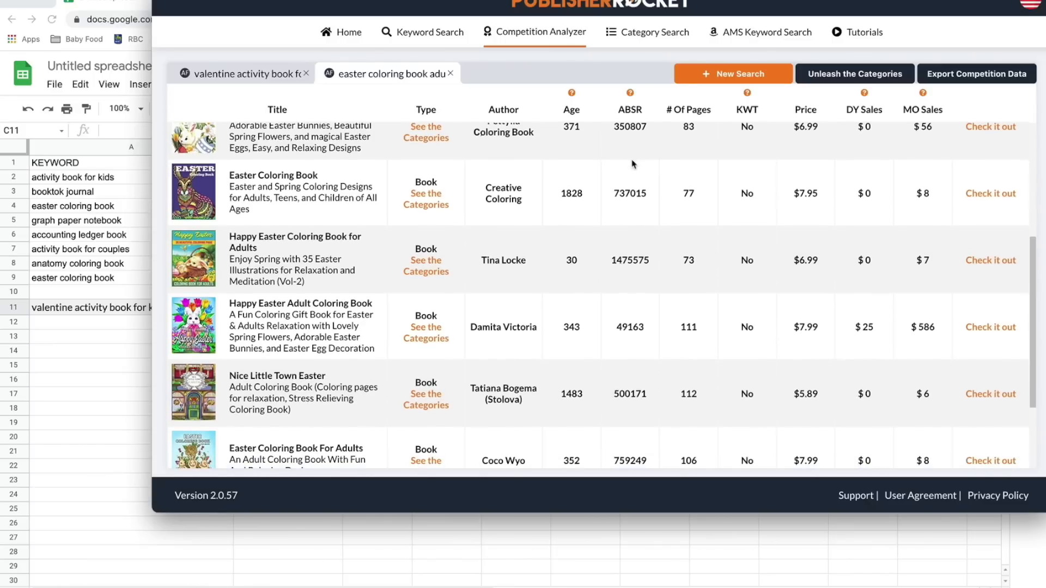
{"action": "left_click_drag", "start_coordinate": [616, 326], "coordinate": [674, 330]}
{"action": "scroll", "coordinate": [652, 332], "scroll_direction": "up", "scroll_amount": 5}
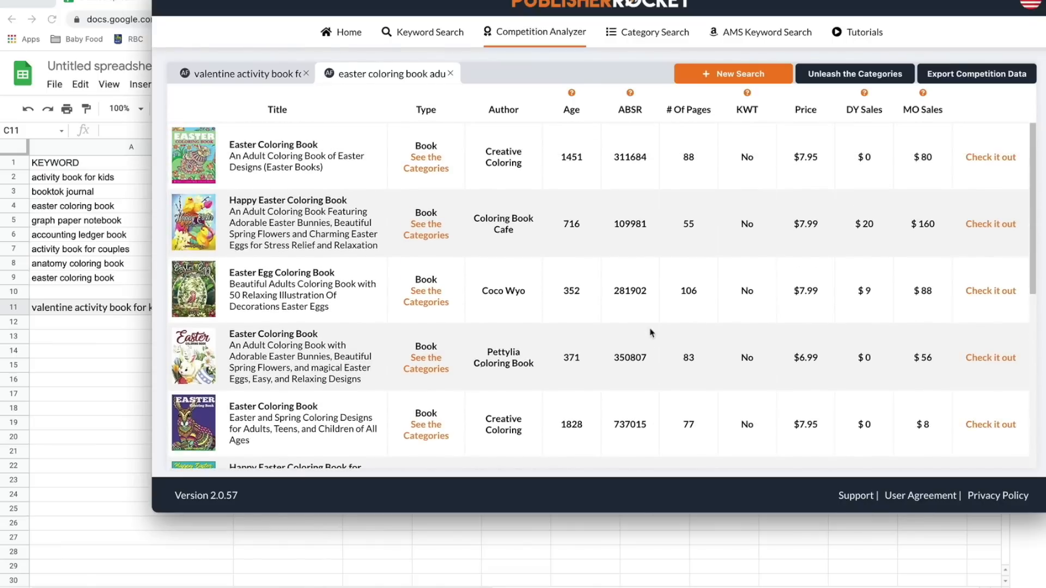
{"action": "double_click", "coordinate": [630, 223]}
{"action": "scroll", "coordinate": [631, 271], "scroll_direction": "down", "scroll_amount": 3}
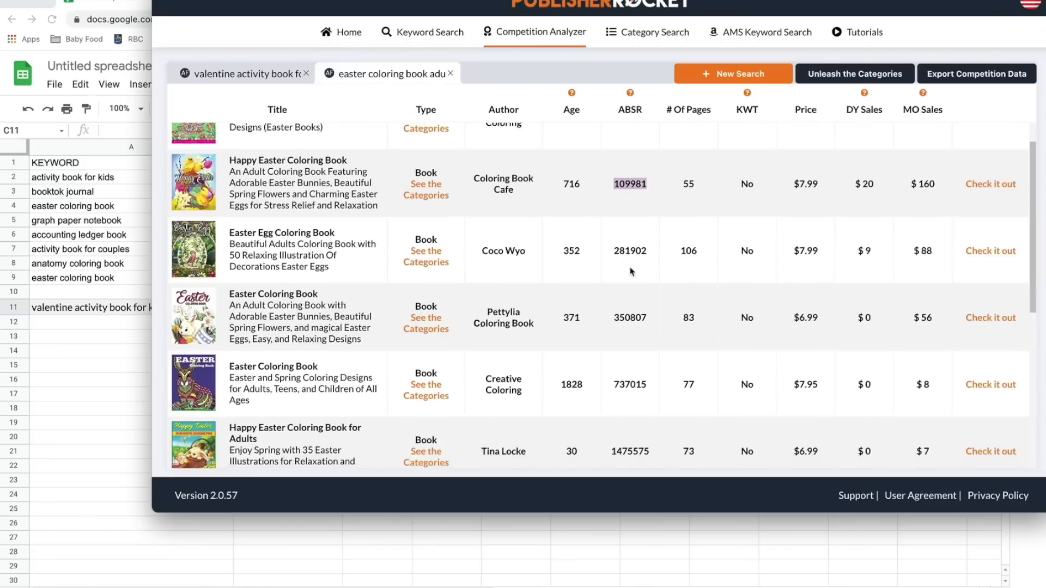
{"action": "scroll", "coordinate": [870, 324], "scroll_direction": "up", "scroll_amount": 3}
- Examine the daily and monthly sales of the competing adult Easter coloring books down to the end of the list
{"action": "left_click", "coordinate": [870, 324]}
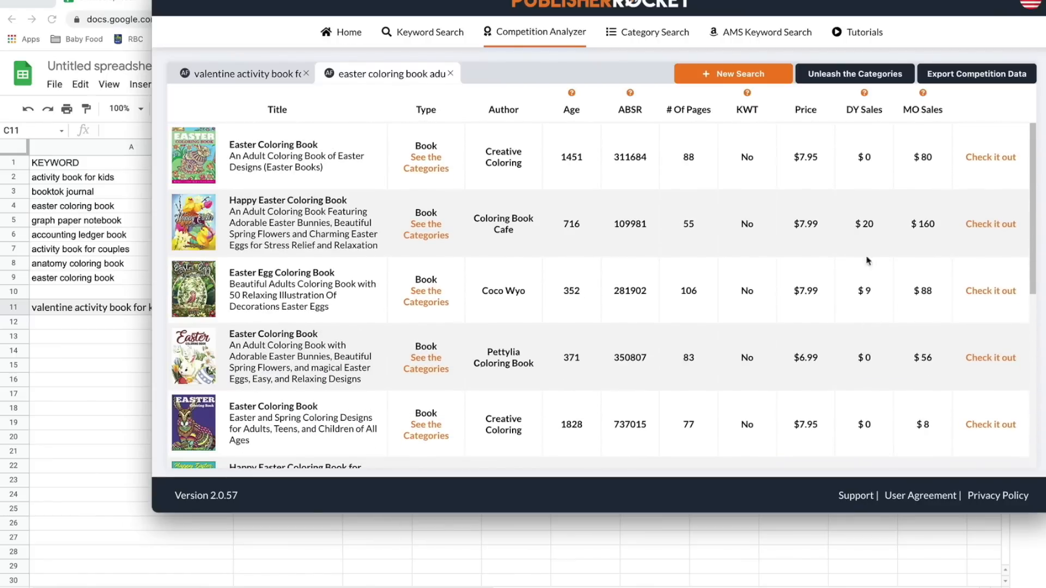
{"action": "scroll", "coordinate": [851, 345], "scroll_direction": "down", "scroll_amount": 1}
{"action": "scroll", "coordinate": [851, 344], "scroll_direction": "down", "scroll_amount": 2}
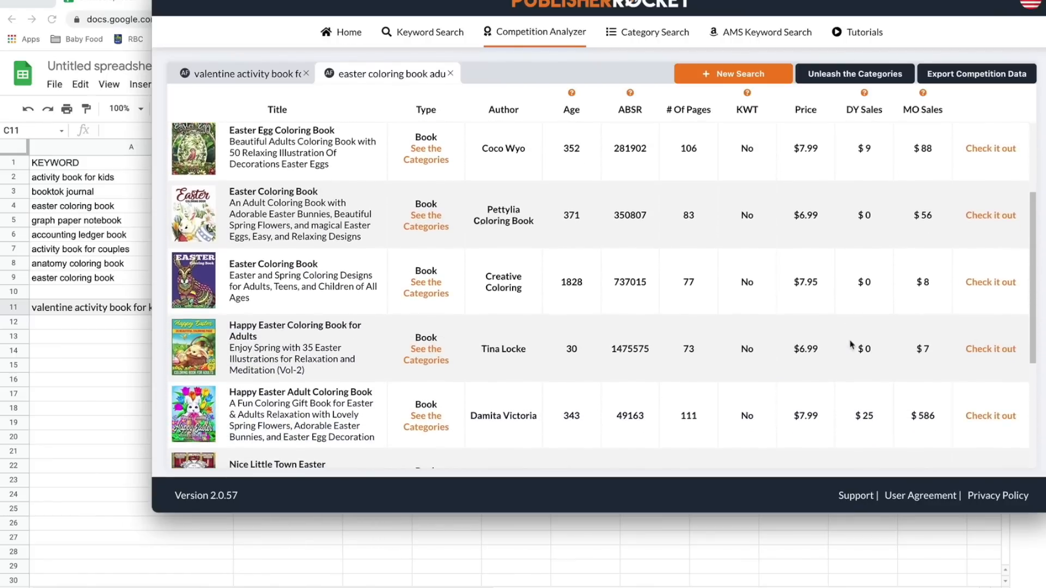
{"action": "scroll", "coordinate": [851, 344], "scroll_direction": "down", "scroll_amount": 2}
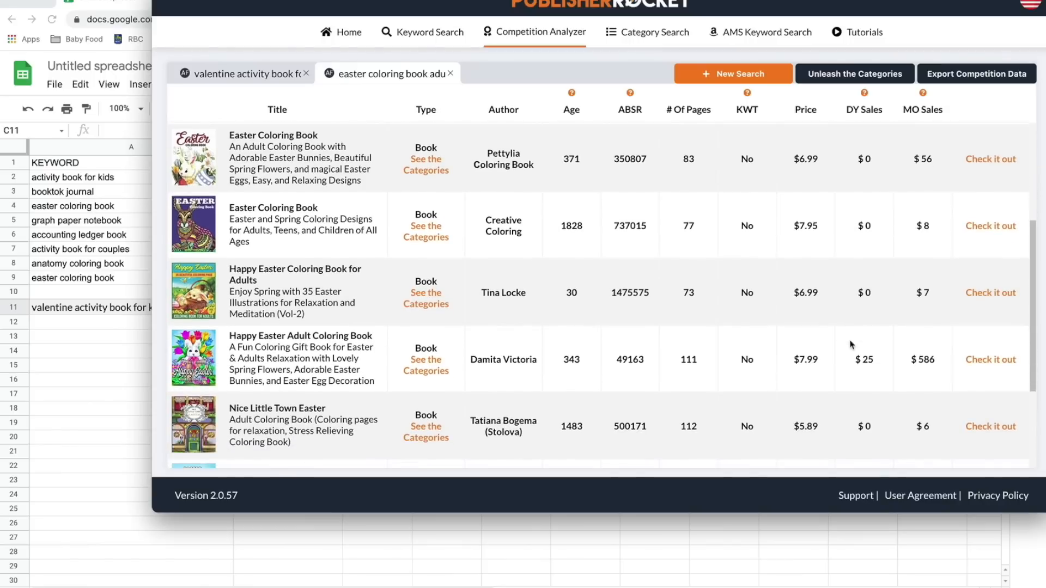
{"action": "scroll", "coordinate": [851, 344], "scroll_direction": "down", "scroll_amount": 1}
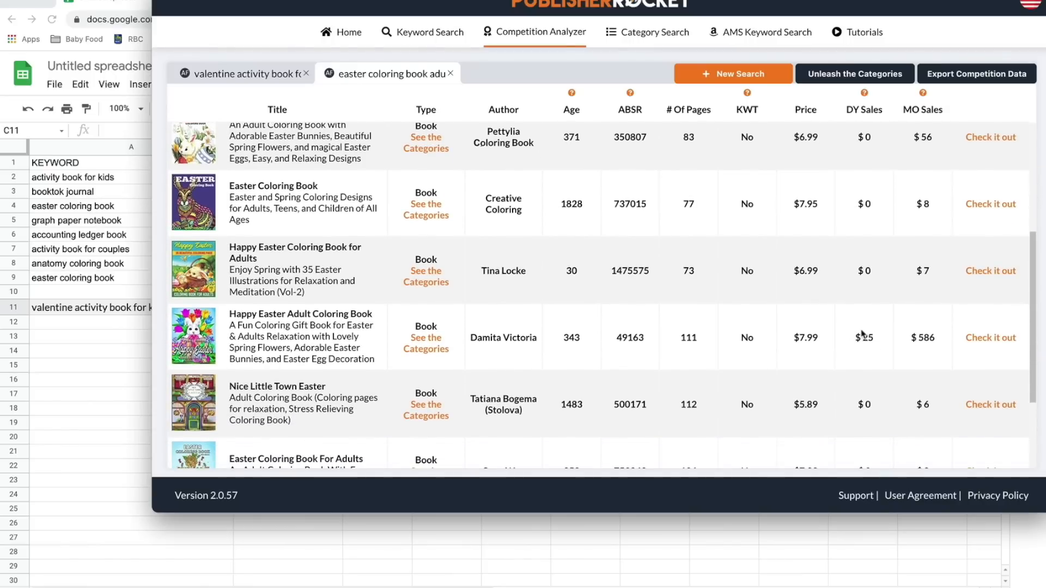
{"action": "scroll", "coordinate": [862, 334], "scroll_direction": "down", "scroll_amount": 3}
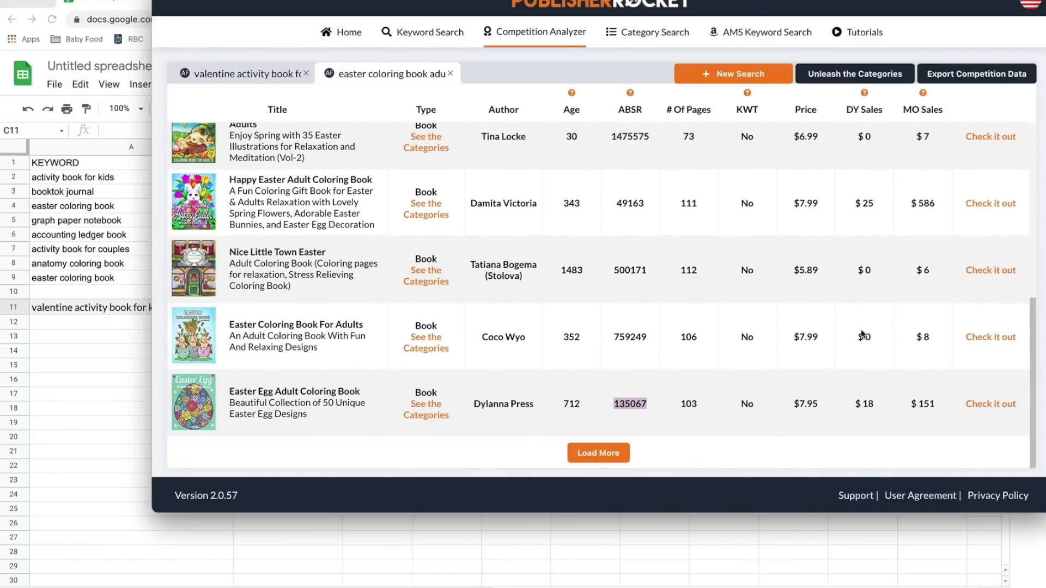
- Examine the enlarged cover designs of the competing adult Easter coloring books and look through the rest of the list
{"action": "scroll", "coordinate": [862, 334], "scroll_direction": "up", "scroll_amount": 6}
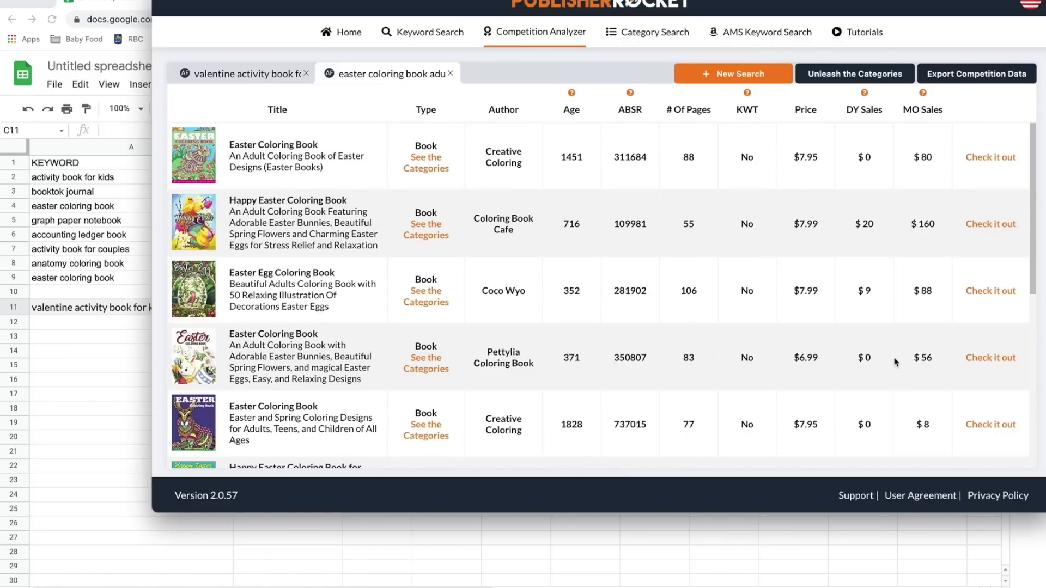
{"action": "mouse_move", "coordinate": [196, 150]}
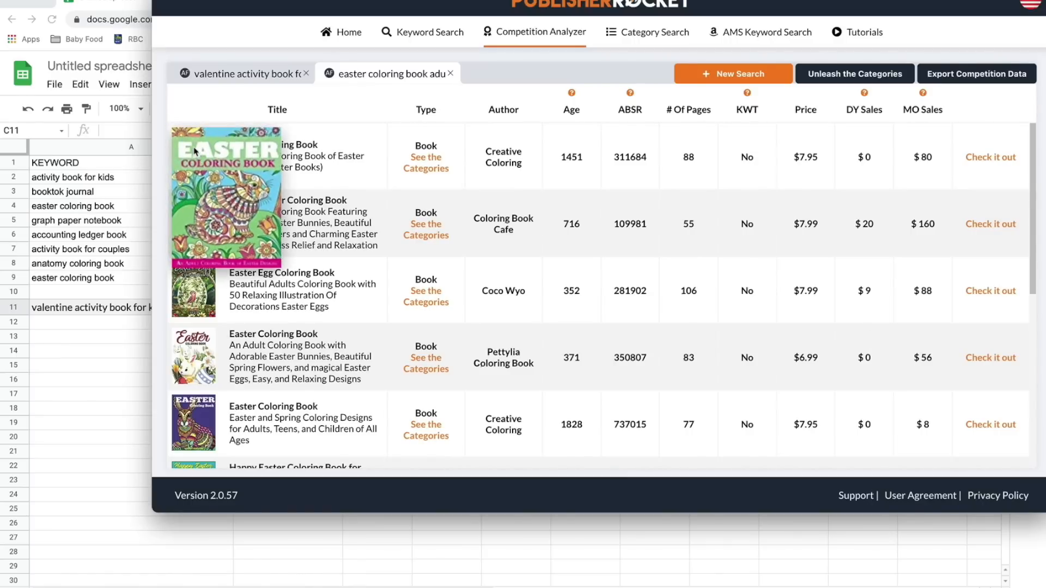
{"action": "mouse_move", "coordinate": [200, 217]}
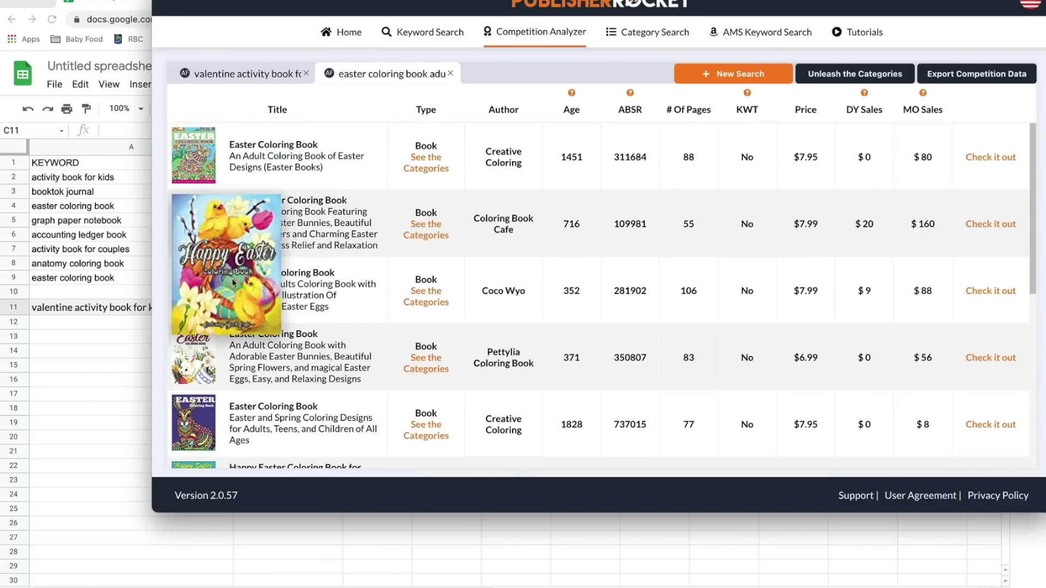
{"action": "mouse_move", "coordinate": [201, 288]}
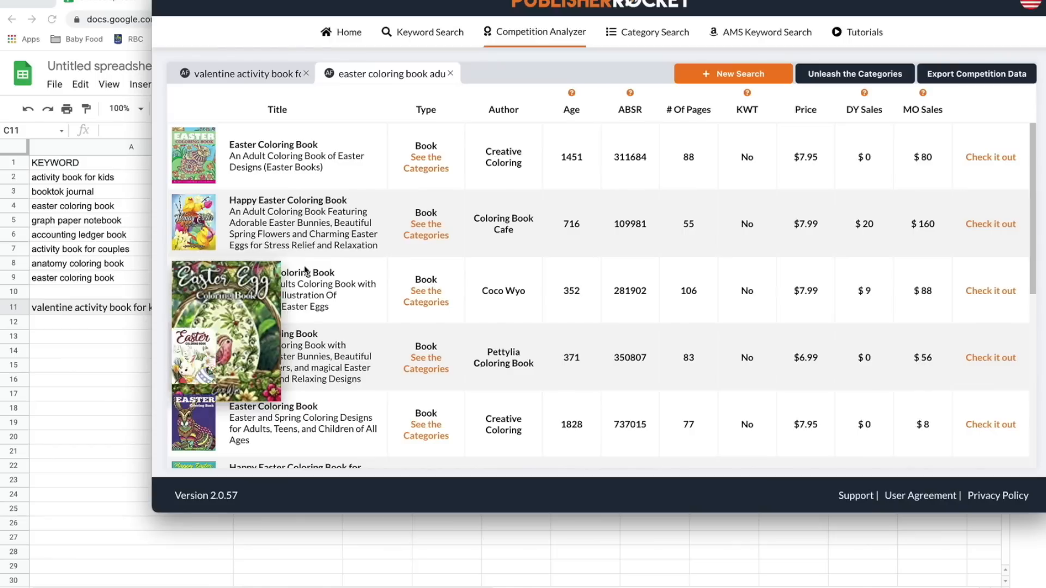
{"action": "mouse_move", "coordinate": [213, 353]}
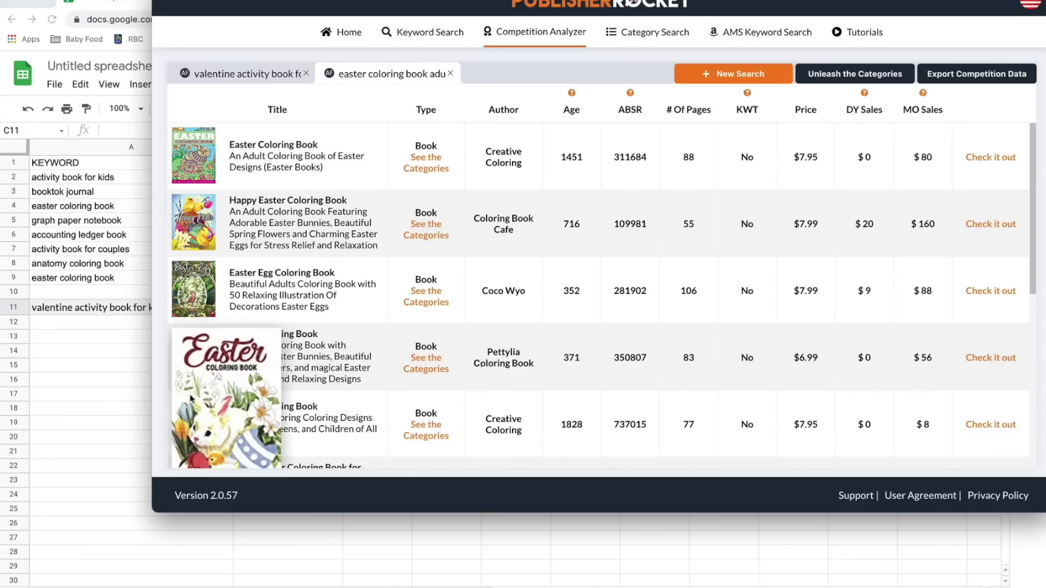
{"action": "scroll", "coordinate": [201, 357], "scroll_direction": "down", "scroll_amount": 1}
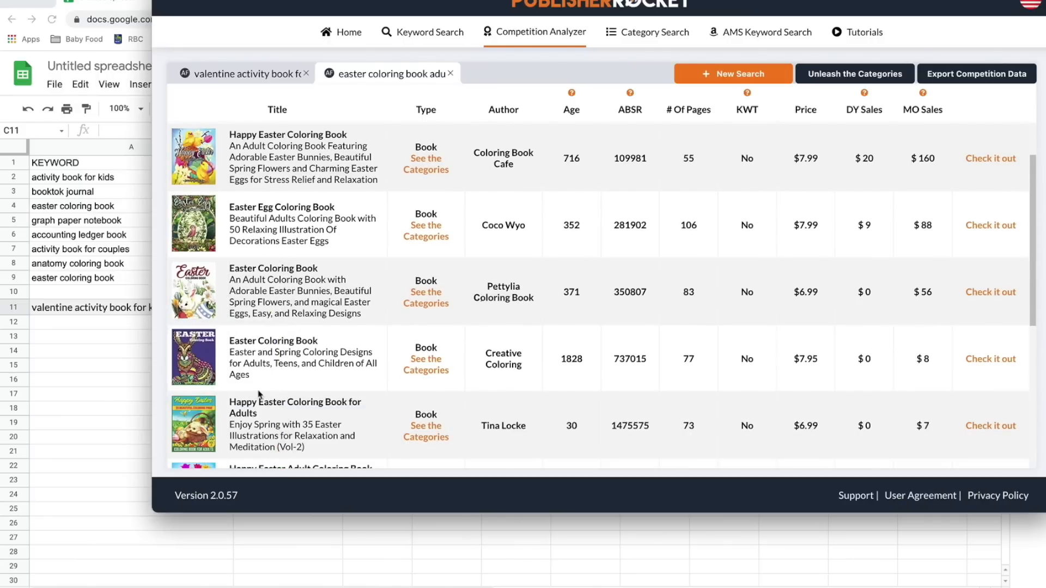
{"action": "scroll", "coordinate": [260, 395], "scroll_direction": "down", "scroll_amount": 1}
{"action": "scroll", "coordinate": [327, 357], "scroll_direction": "down", "scroll_amount": 2}
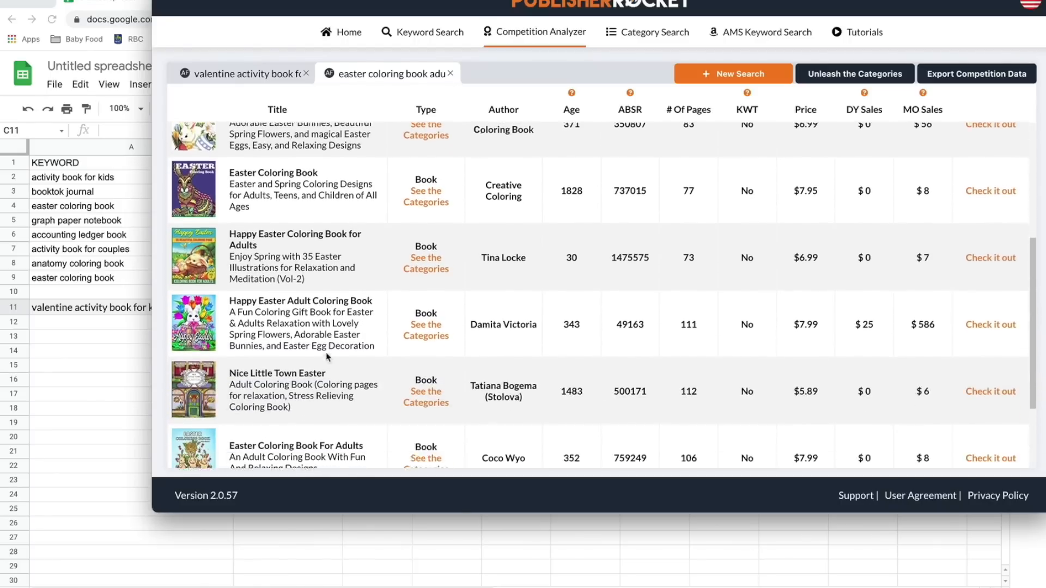
{"action": "scroll", "coordinate": [327, 357], "scroll_direction": "up", "scroll_amount": 4}
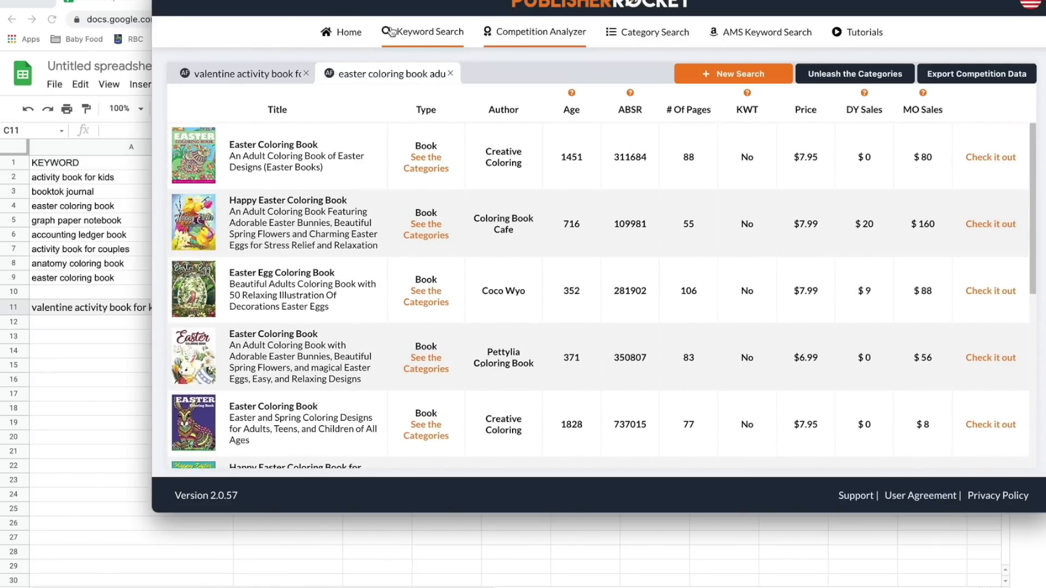
- Copy the keyword "easter coloring book adults" from the keyword results into cell A12 of the Google Sheets keyword list
{"action": "left_click", "coordinate": [425, 34]}
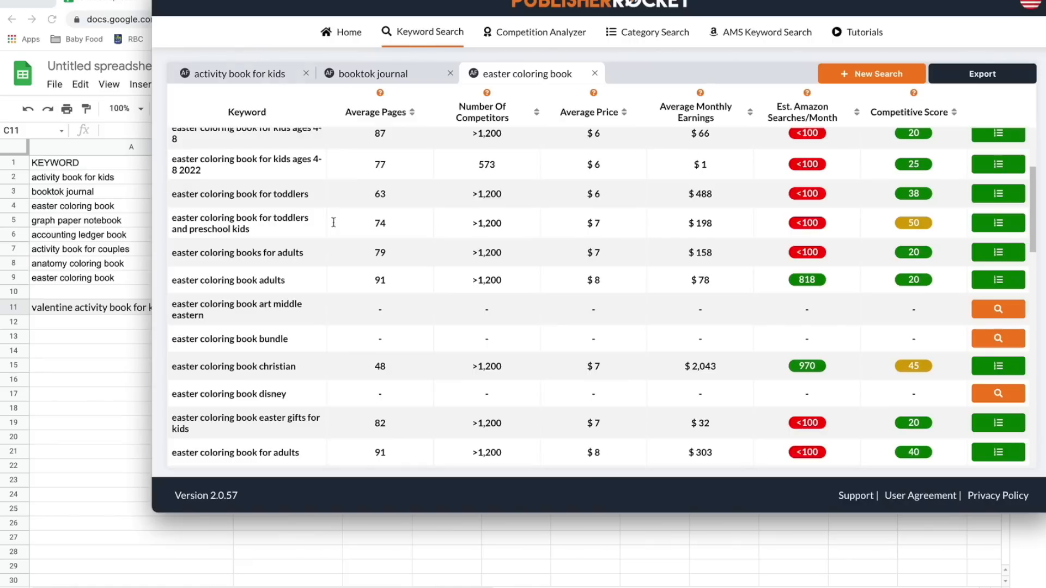
{"action": "left_click_drag", "start_coordinate": [286, 281], "coordinate": [169, 286]}
{"action": "key", "text": "ctrl+c"}
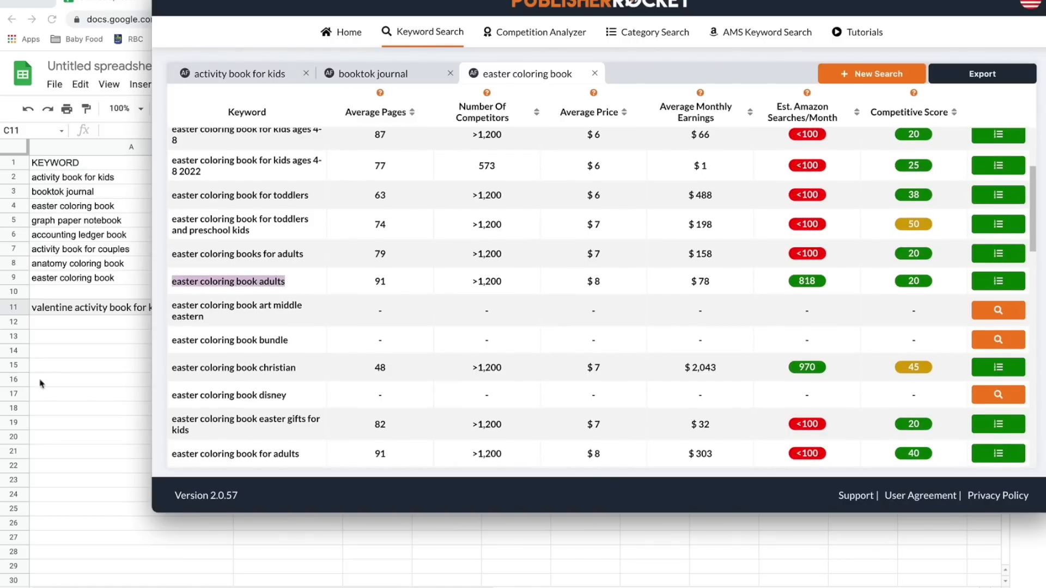
{"action": "left_click", "coordinate": [89, 341]}
{"action": "left_click", "coordinate": [80, 325]}
{"action": "key", "text": "ctrl+v"}
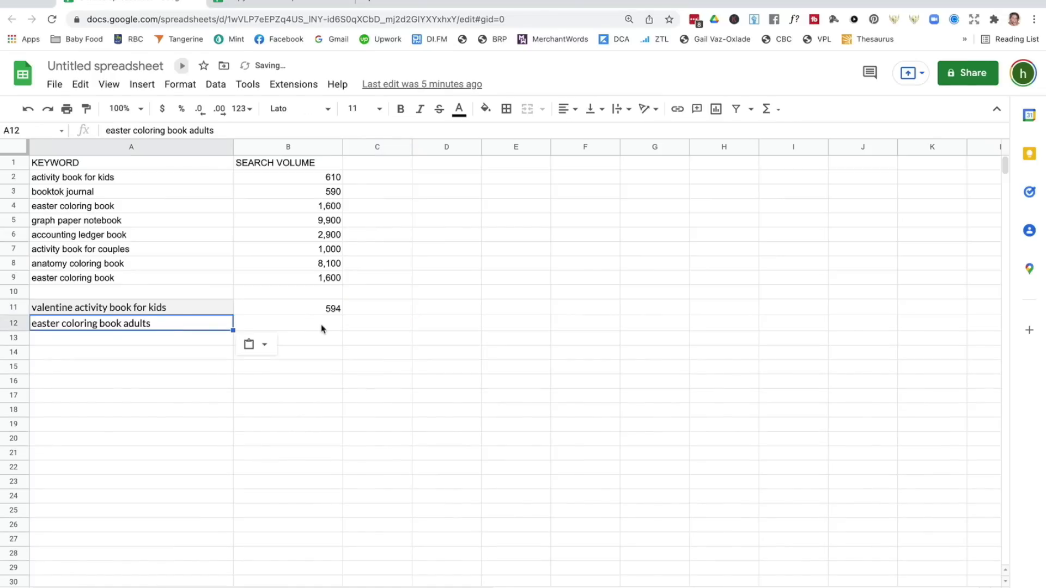
- Enter 8158 in cell B12 as the search volume for "easter coloring book adults"
{"action": "left_click", "coordinate": [321, 329]}
{"action": "type", "text": "8158"}
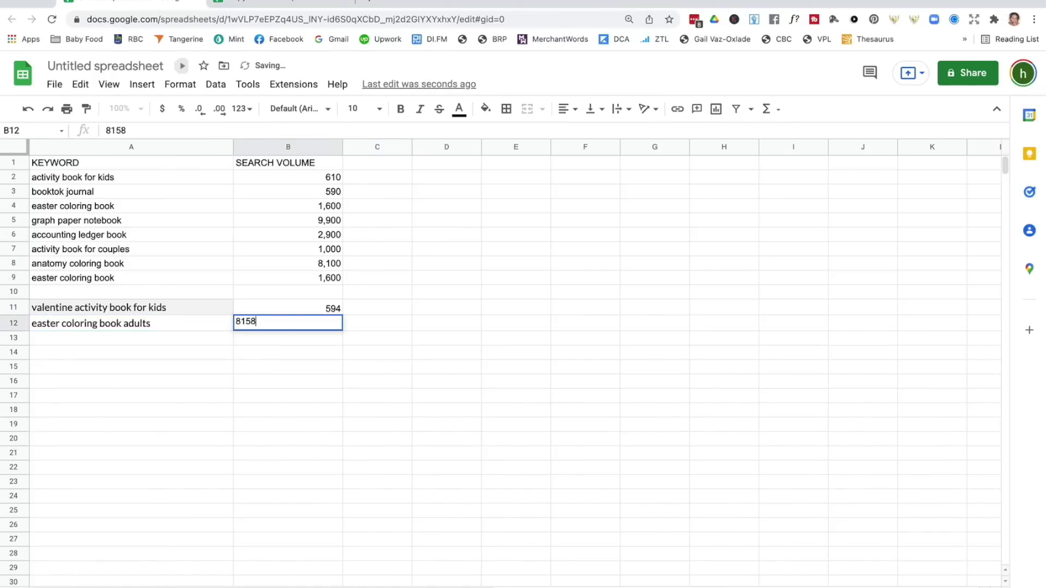
{"action": "key", "text": "Tab"}
- Return to Publisher Rocket, check the searches and competitive score of "easter coloring book christian", and open its competition analysis
{"action": "key", "text": "super+Tab"}
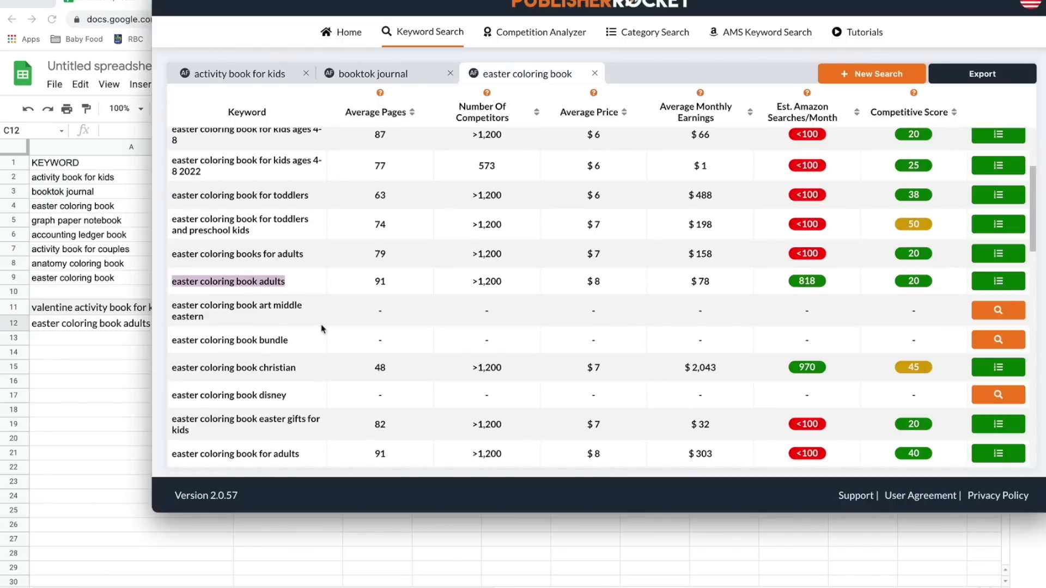
{"action": "scroll", "coordinate": [321, 329], "scroll_direction": "down", "scroll_amount": 2}
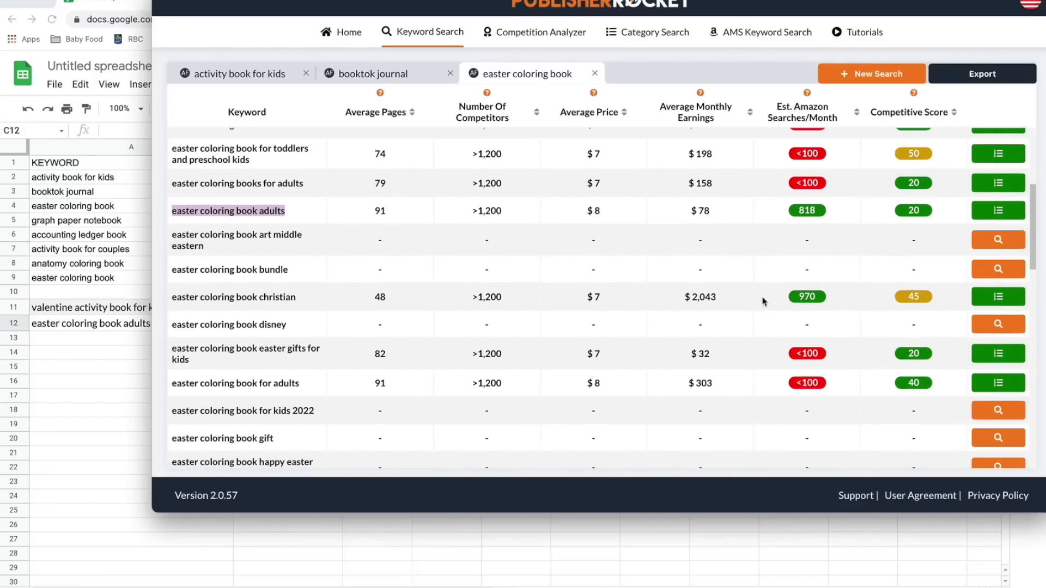
{"action": "mouse_move", "coordinate": [820, 300]}
{"action": "mouse_move", "coordinate": [925, 306]}
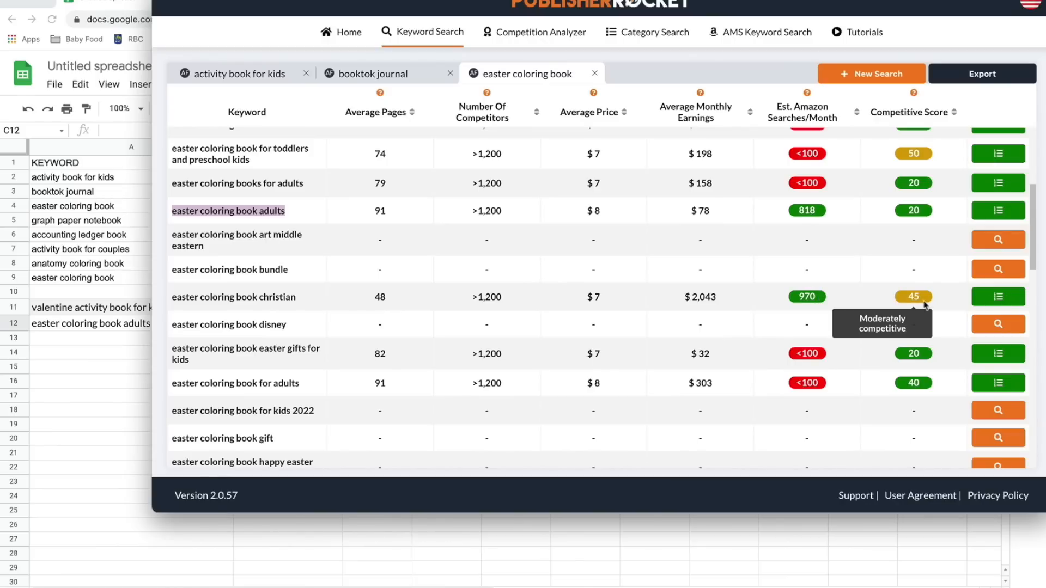
{"action": "left_click", "coordinate": [997, 297]}
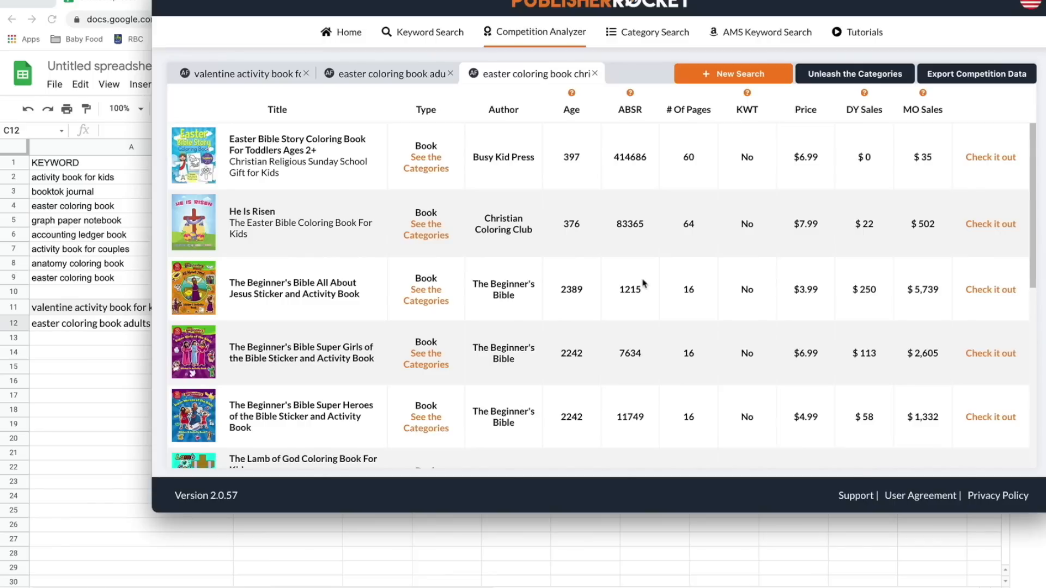
- Examine the ABSR values and daily and monthly sales of the books competing for "easter coloring book christian"
{"action": "scroll", "coordinate": [643, 284], "scroll_direction": "down", "scroll_amount": 2}
{"action": "scroll", "coordinate": [643, 283], "scroll_direction": "down", "scroll_amount": 3}
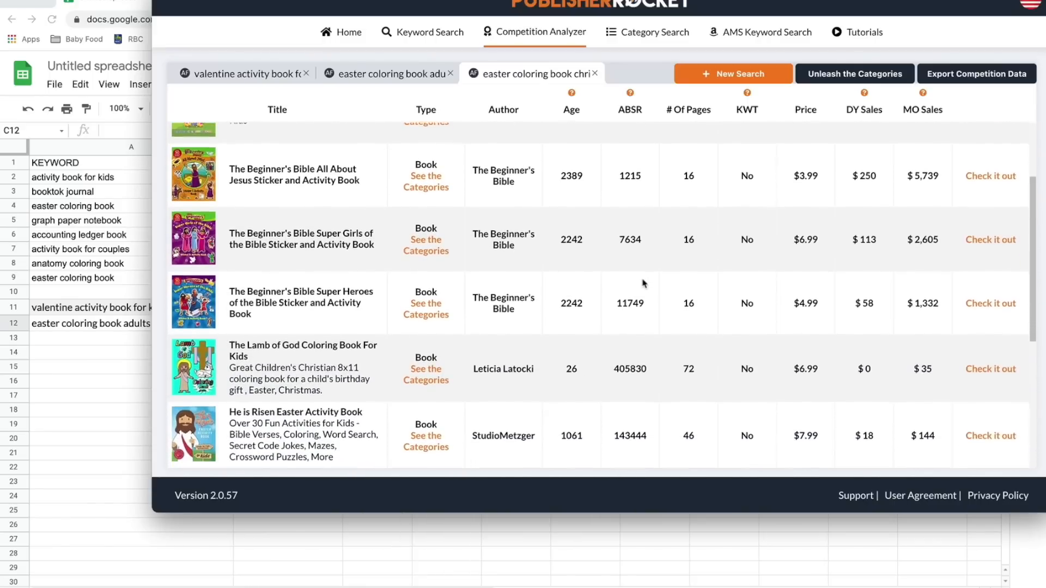
{"action": "scroll", "coordinate": [643, 278], "scroll_direction": "down", "scroll_amount": 2}
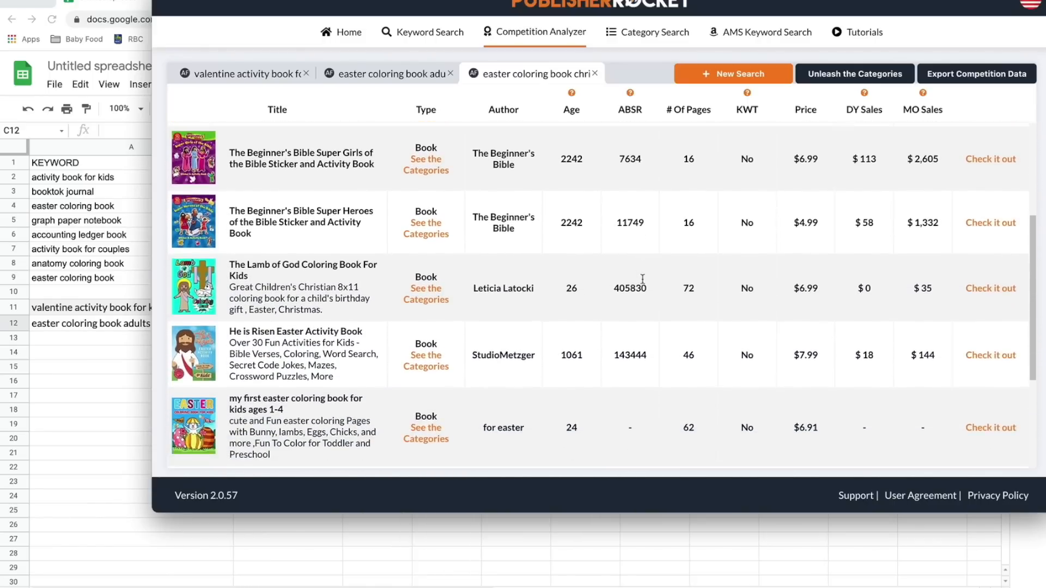
{"action": "scroll", "coordinate": [643, 283], "scroll_direction": "down", "scroll_amount": 5}
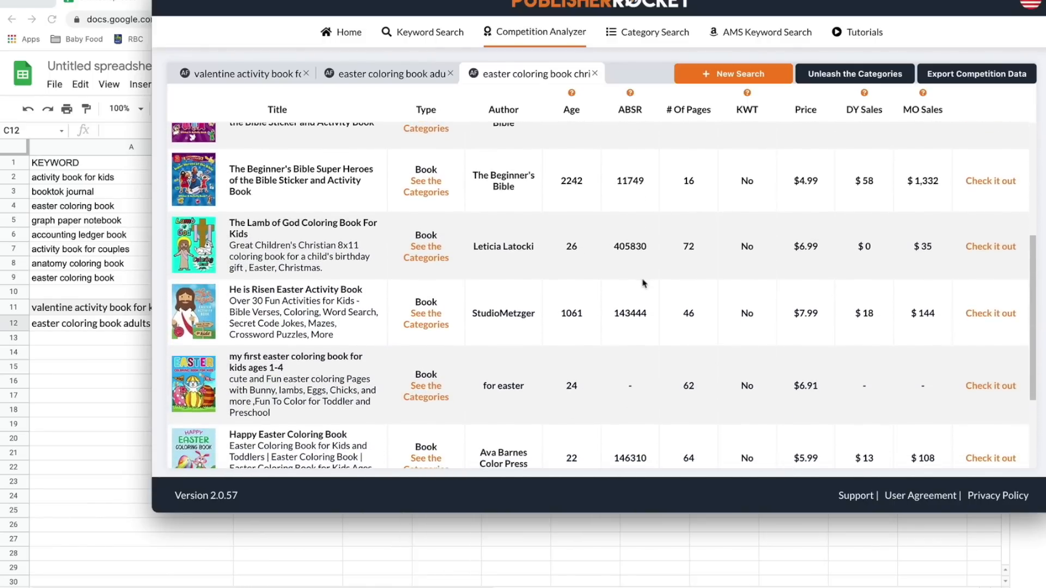
{"action": "scroll", "coordinate": [643, 283], "scroll_direction": "down", "scroll_amount": 2}
{"action": "scroll", "coordinate": [643, 283], "scroll_direction": "up", "scroll_amount": 7}
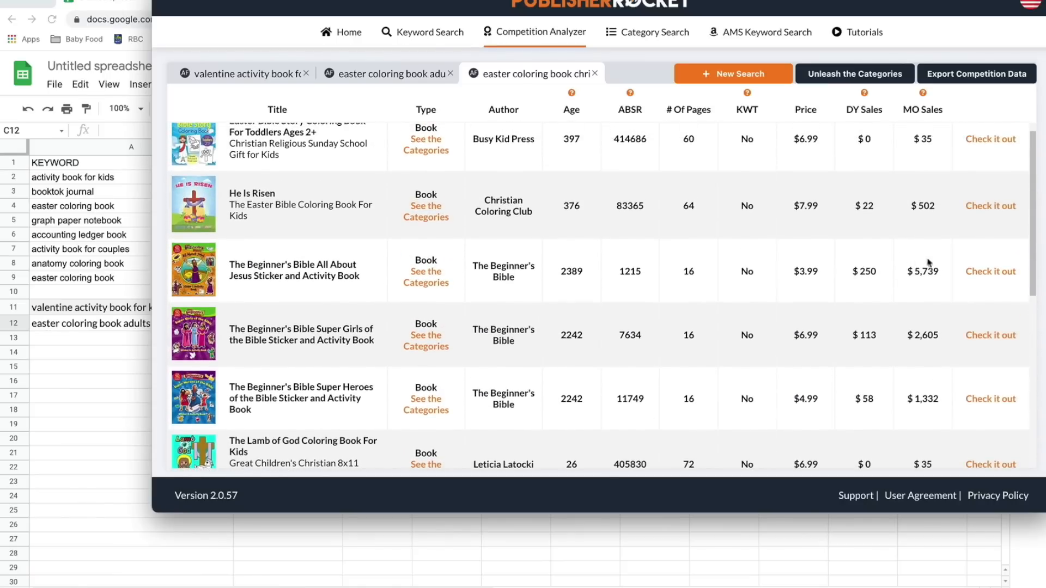
{"action": "scroll", "coordinate": [937, 264], "scroll_direction": "down", "scroll_amount": 3}
{"action": "scroll", "coordinate": [938, 264], "scroll_direction": "up", "scroll_amount": 3}
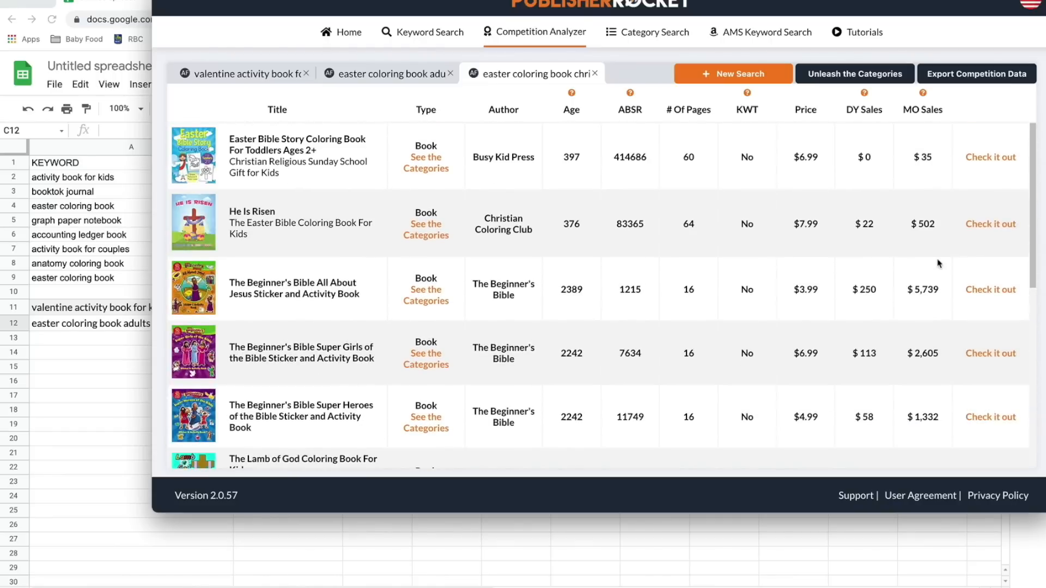
- Inspect the enlarged covers of the competing Christian Easter and Bible activity books
{"action": "mouse_move", "coordinate": [194, 162]}
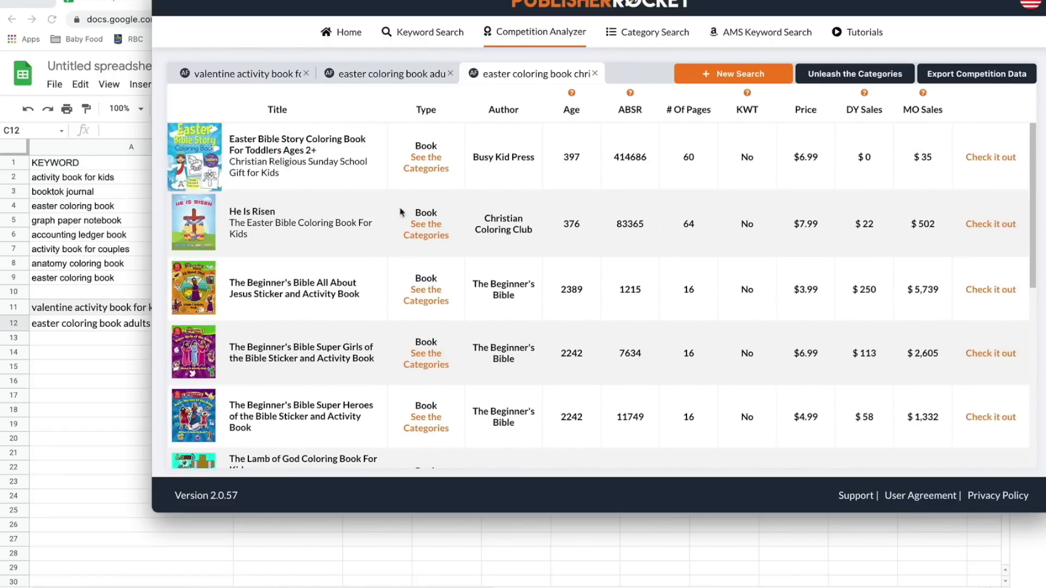
{"action": "mouse_move", "coordinate": [205, 230]}
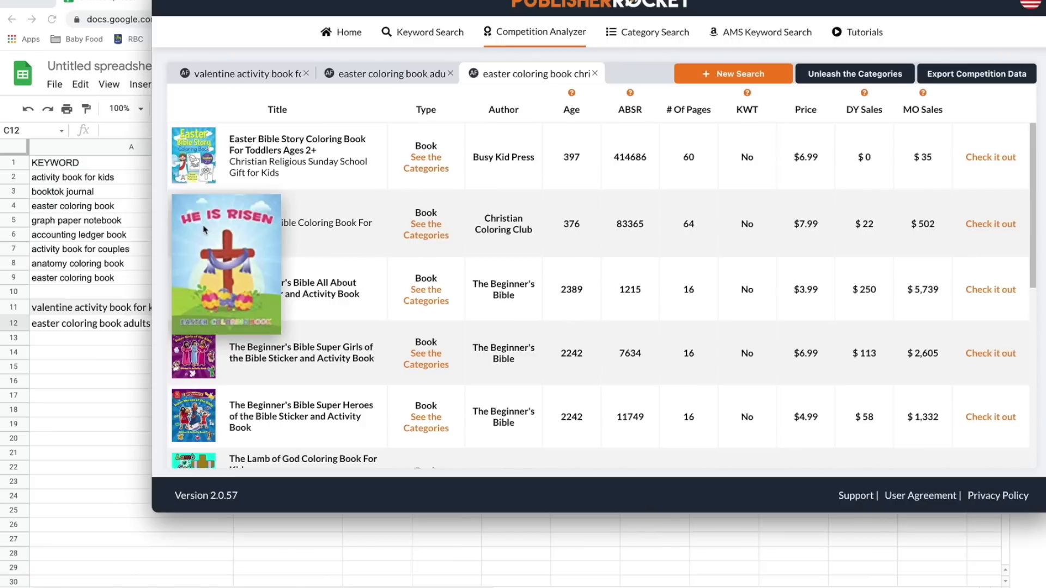
{"action": "mouse_move", "coordinate": [203, 291]}
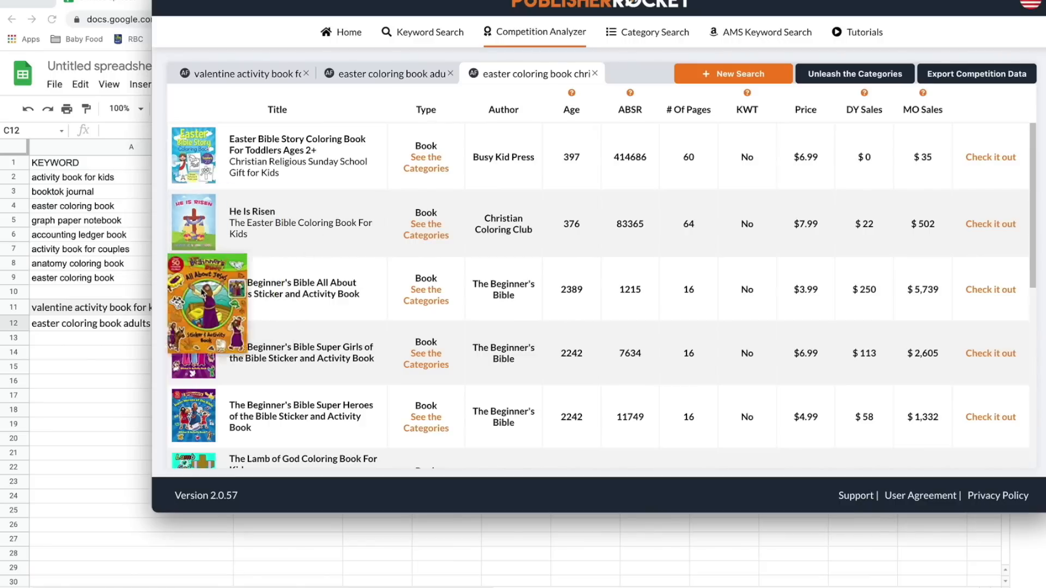
{"action": "mouse_move", "coordinate": [214, 422]}
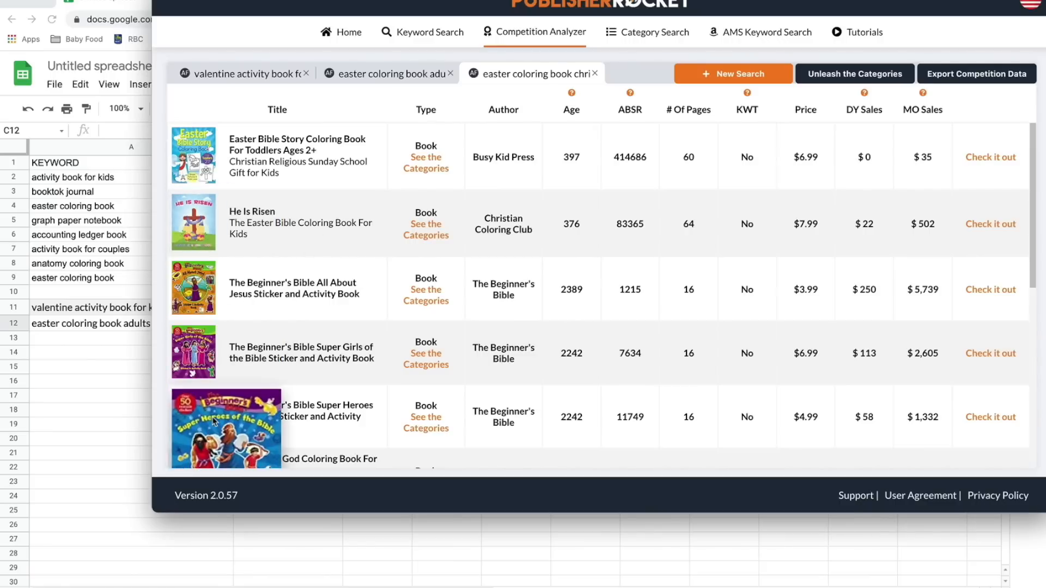
- Log the keyword "easter coloring book christian" in cell A13 of the Google Sheets list with search volume 970 in B13
{"action": "left_click", "coordinate": [421, 31]}
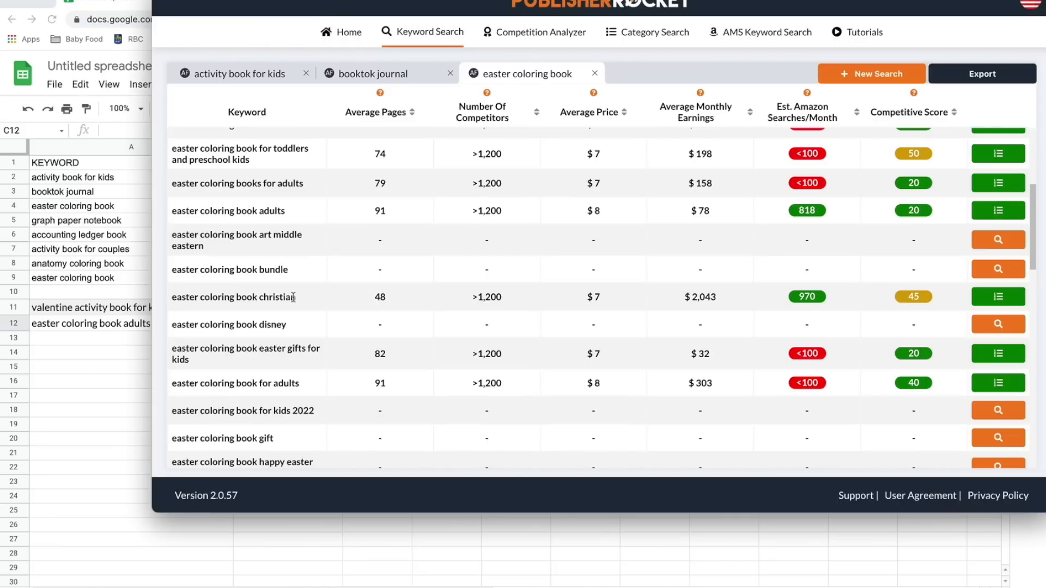
{"action": "left_click_drag", "start_coordinate": [295, 297], "coordinate": [168, 299]}
{"action": "key", "text": "super+c"}
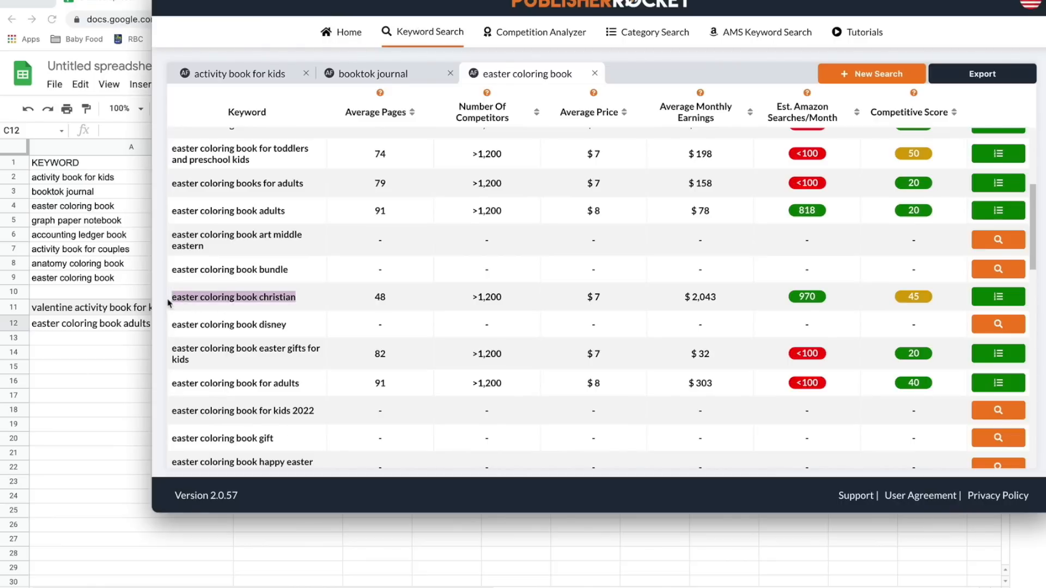
{"action": "left_click", "coordinate": [58, 342]}
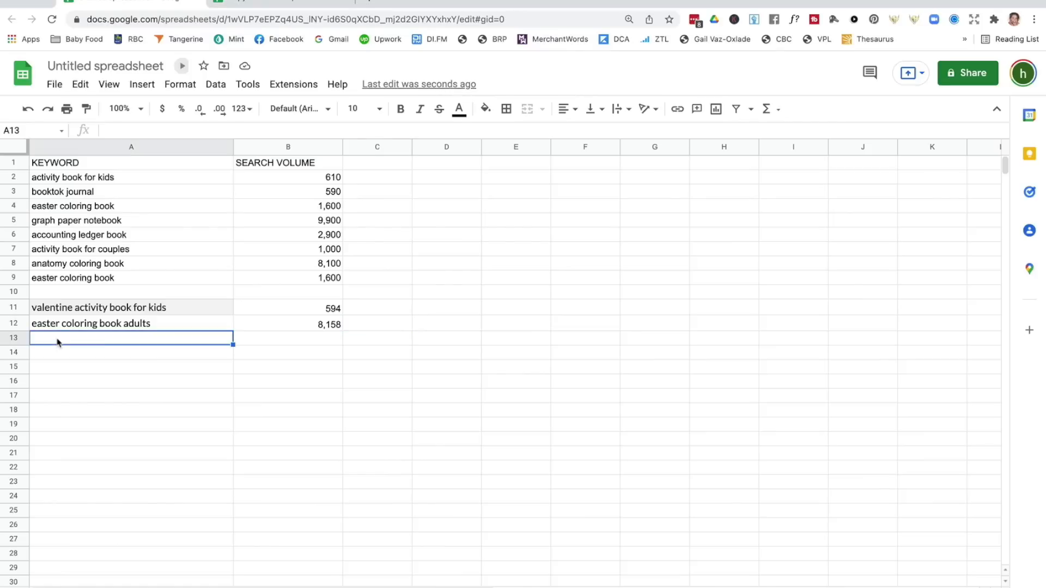
{"action": "key", "text": "super+v"}
{"action": "left_click", "coordinate": [328, 341]}
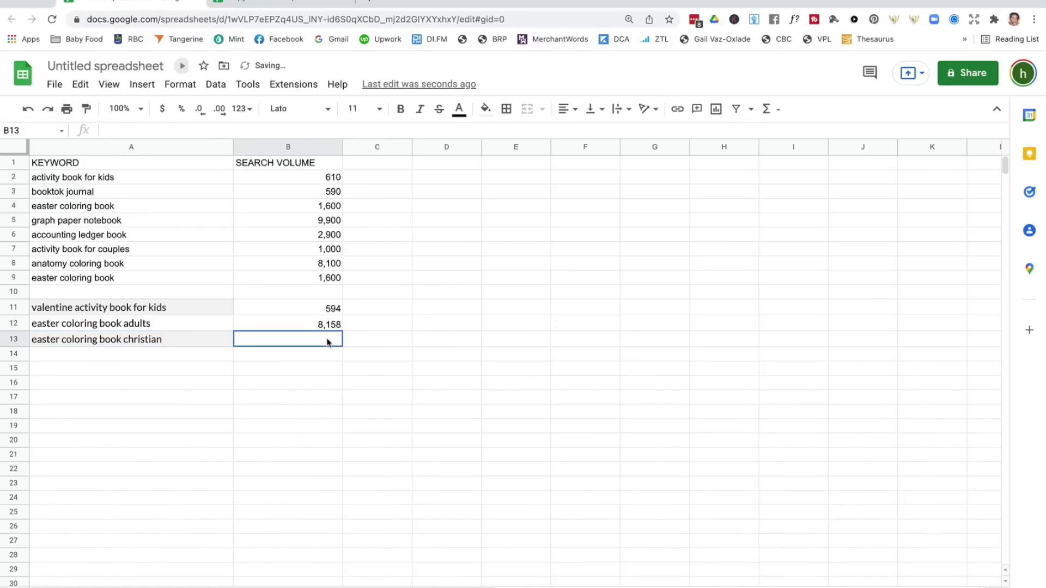
{"action": "type", "text": "970"}
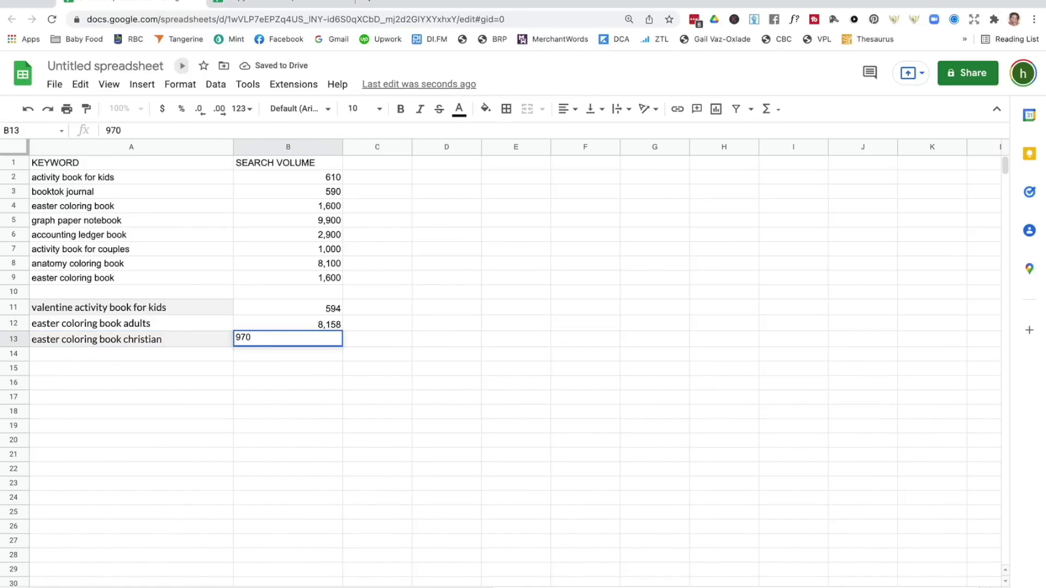
{"action": "key", "text": "Tab"}
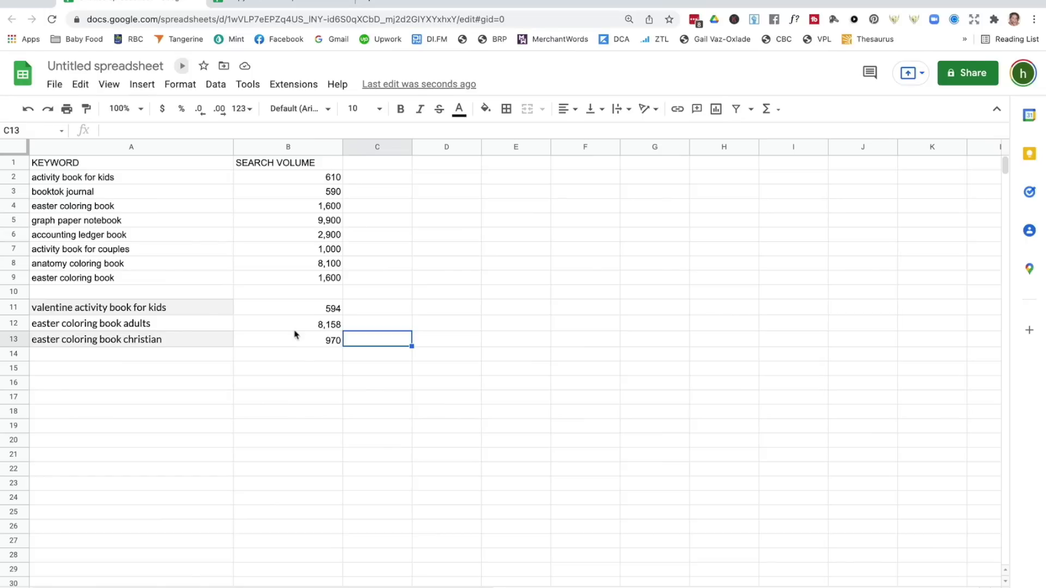
- Correct the search volume for "easter coloring book adults" in cell B12 to 818, and switch back to Publisher Rocket
{"action": "key", "text": "alt+Tab"}
{"action": "key", "text": "alt+Tab"}
{"action": "left_click", "coordinate": [329, 325]}
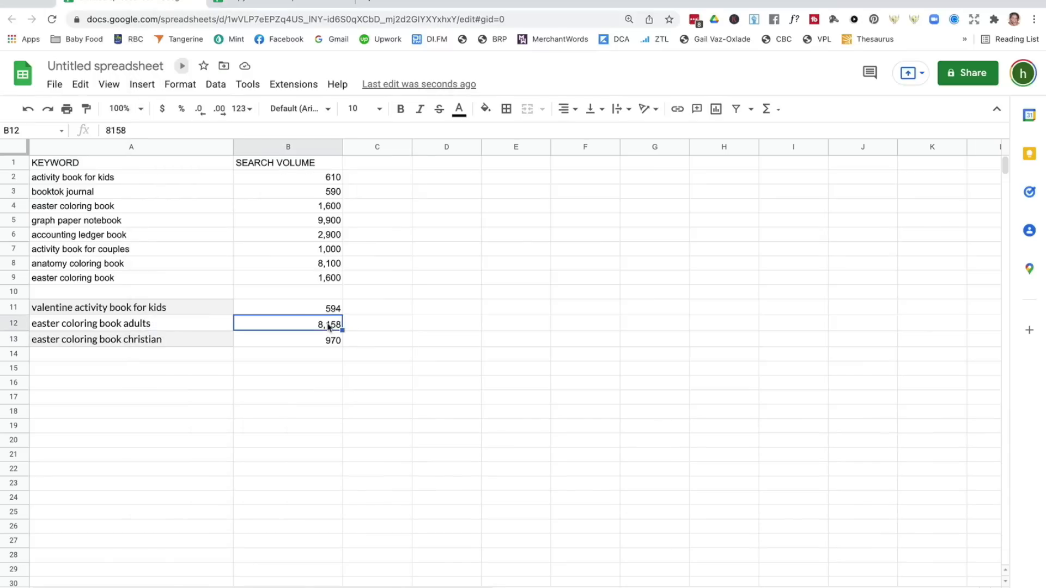
{"action": "type", "text": "818"}
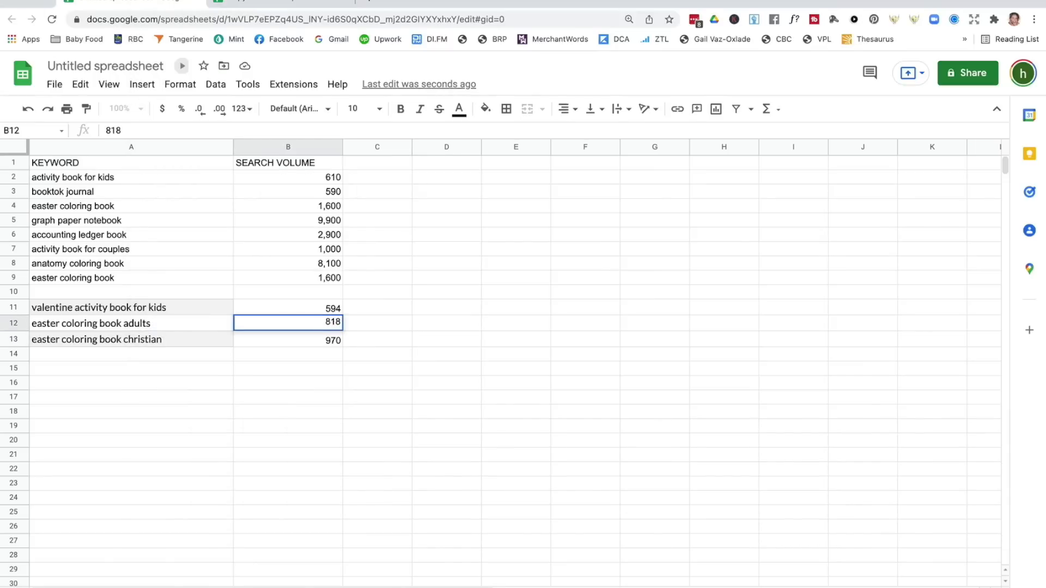
{"action": "key", "text": "Tab"}
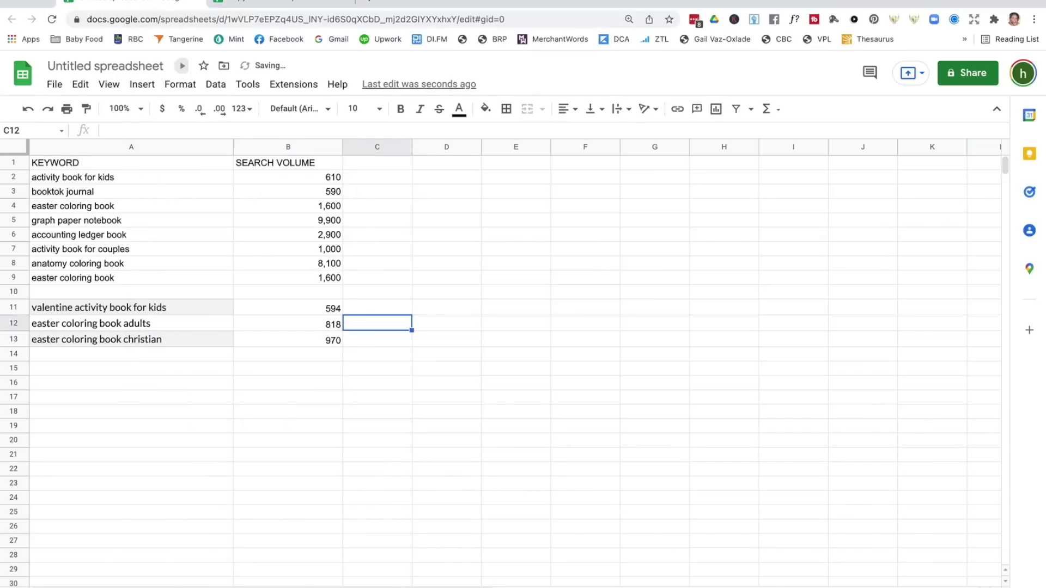
{"action": "key", "text": "alt+Tab"}
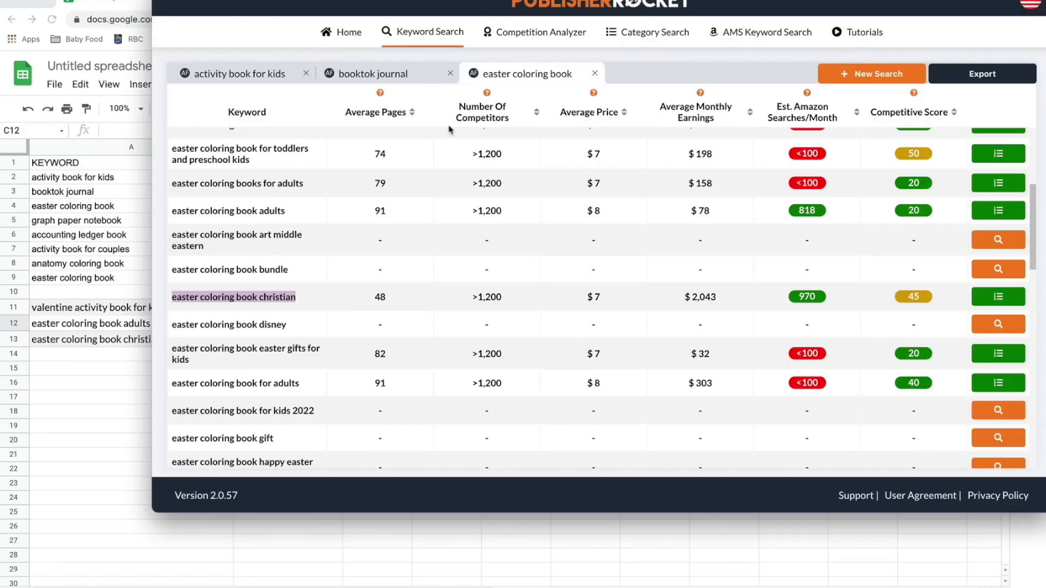
- Run a keyword search for "activity book for couples" in all formats, check its metrics, and close that results tab
{"action": "left_click", "coordinate": [871, 74]}
{"action": "type", "text": "a"}
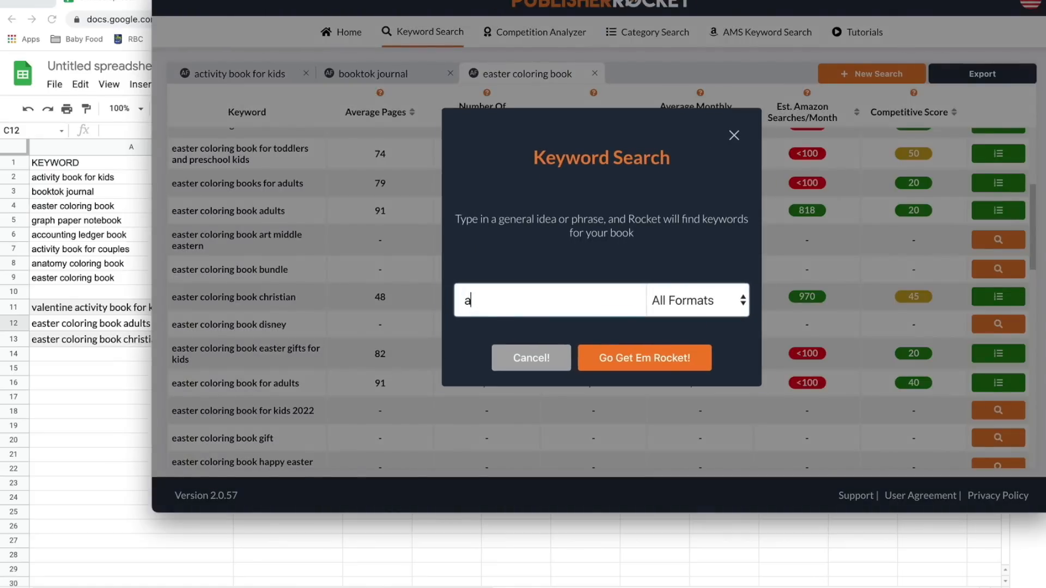
{"action": "type", "text": "ctivity book for couples"}
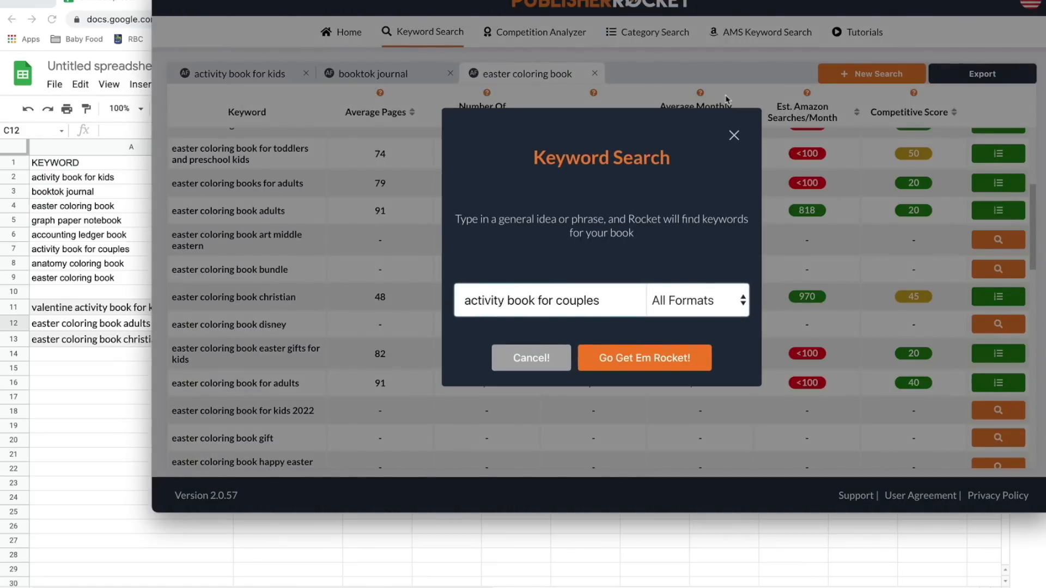
{"action": "left_click", "coordinate": [612, 361]}
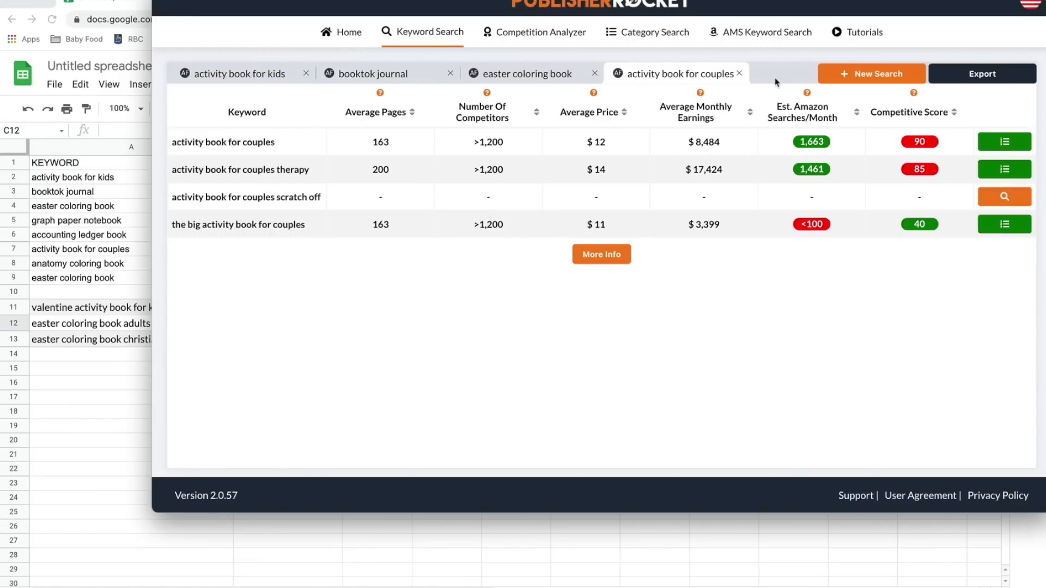
{"action": "left_click", "coordinate": [740, 73]}
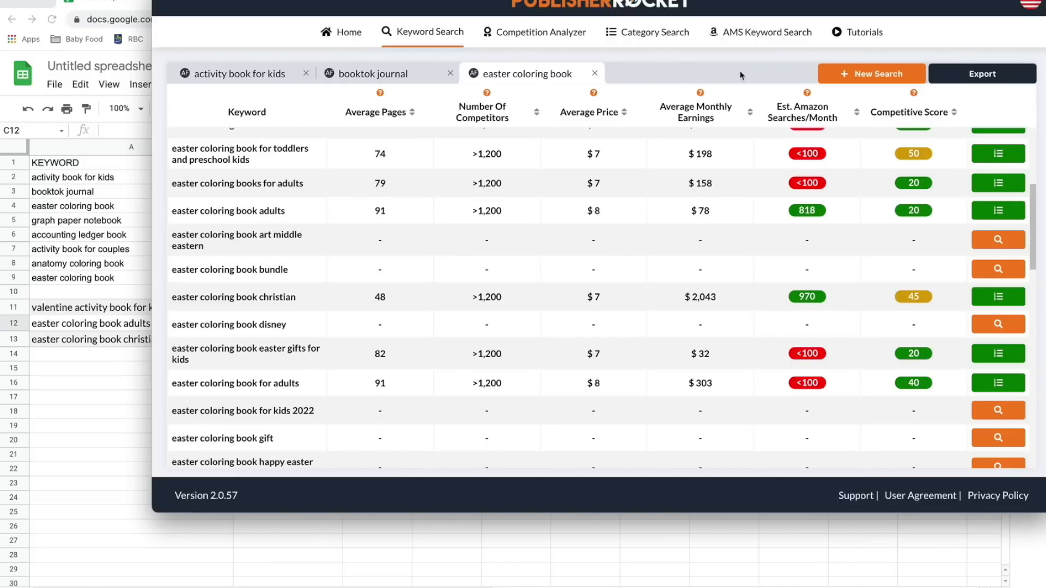
- Run a new keyword search for "anatomy coloring book" in all formats
{"action": "left_click", "coordinate": [870, 74]}
{"action": "type", "text": "anatom"}
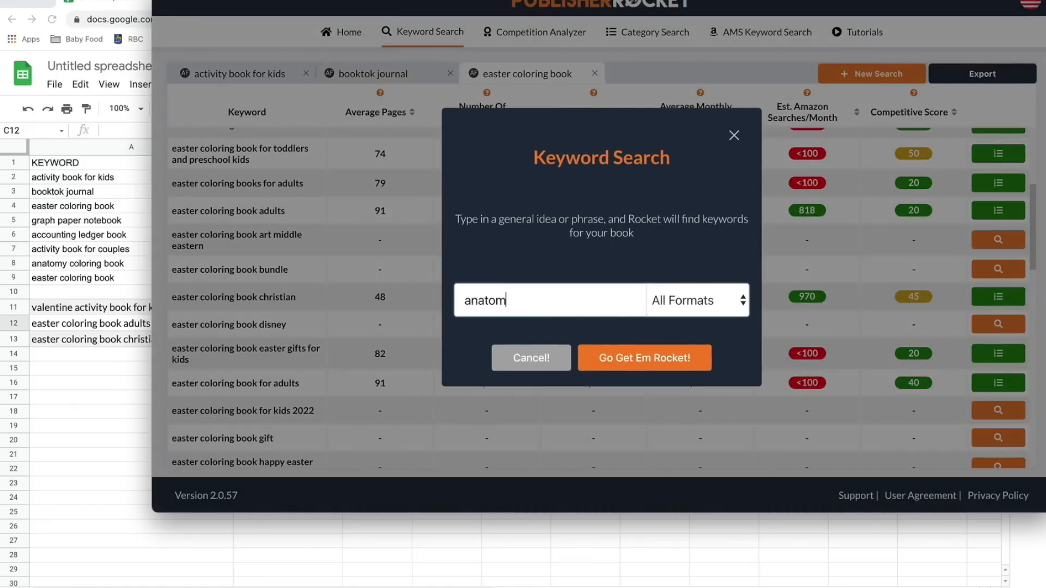
{"action": "type", "text": "y coloring book"}
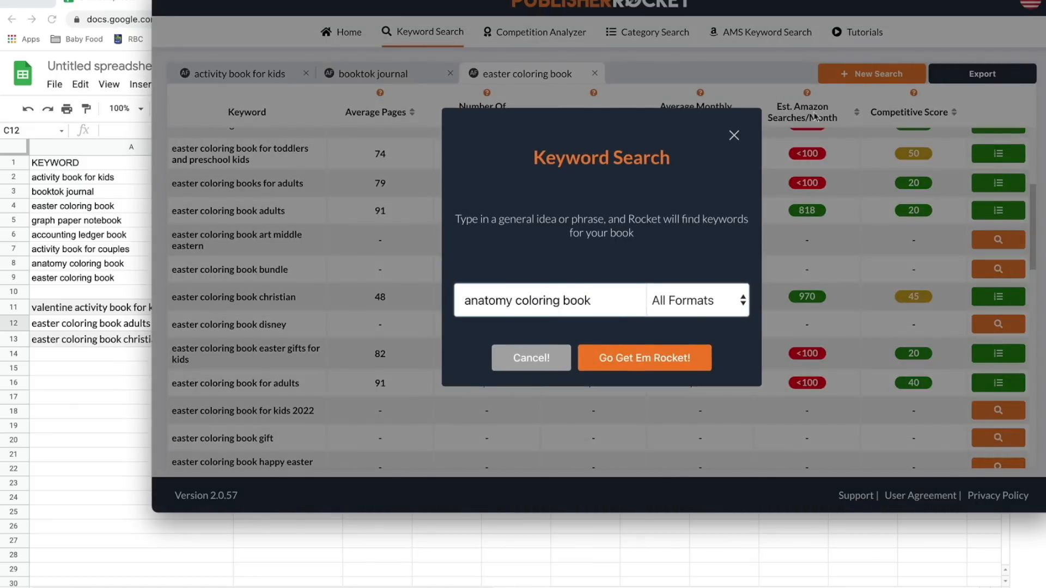
{"action": "left_click", "coordinate": [659, 352]}
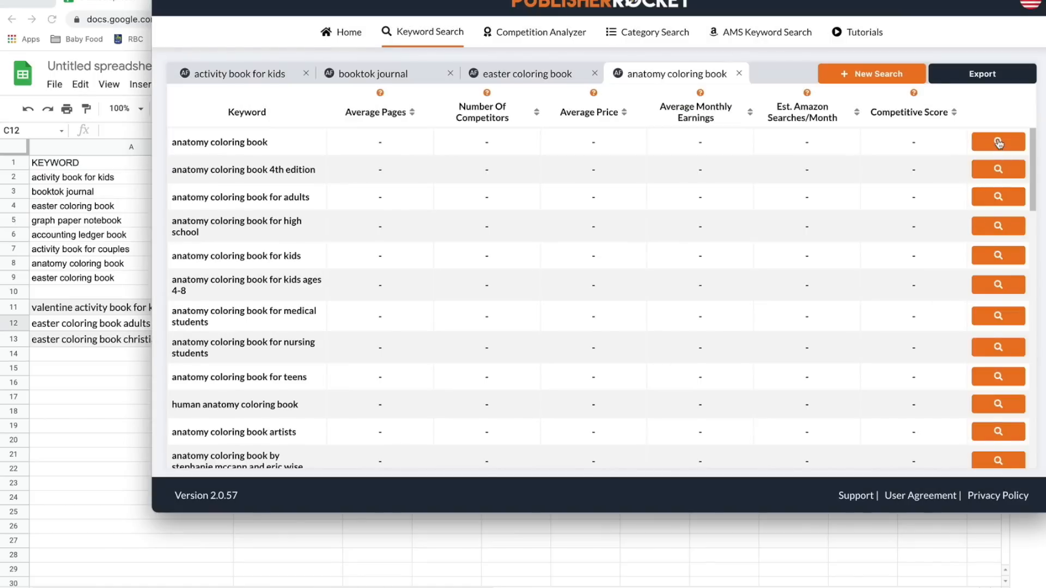
- Fetch metrics for "anatomy coloring book", its adults, high school, kids, kids ages 4-8, medical students, nursing students and teens variants, and "human anatomy coloring book"
{"action": "left_click", "coordinate": [998, 143]}
{"action": "left_click", "coordinate": [998, 197]}
{"action": "left_click", "coordinate": [998, 226]}
{"action": "left_click", "coordinate": [998, 255]}
{"action": "left_click", "coordinate": [998, 284]}
{"action": "left_click", "coordinate": [998, 316]}
{"action": "left_click", "coordinate": [998, 347]}
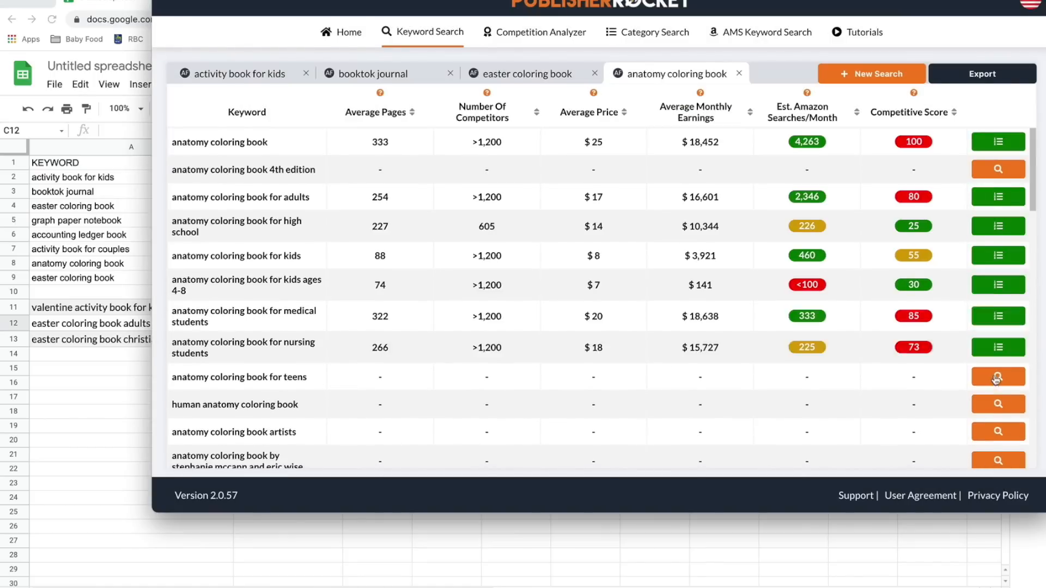
{"action": "left_click", "coordinate": [997, 377]}
{"action": "left_click", "coordinate": [998, 405]}
- Fetch metrics for the artists, cat, dog, emt, hardcover and muscles variants of "anatomy coloring book"
{"action": "scroll", "coordinate": [997, 404], "scroll_direction": "down", "scroll_amount": 3}
{"action": "left_click", "coordinate": [1001, 297]}
{"action": "scroll", "coordinate": [1000, 297], "scroll_direction": "down", "scroll_amount": 2}
{"action": "left_click", "coordinate": [998, 281]}
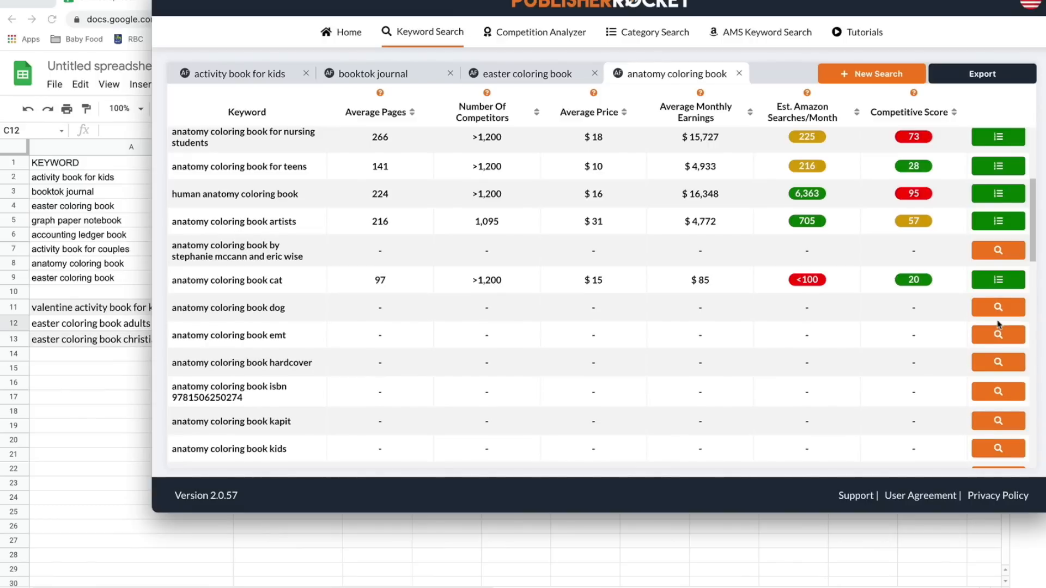
{"action": "left_click", "coordinate": [997, 314]}
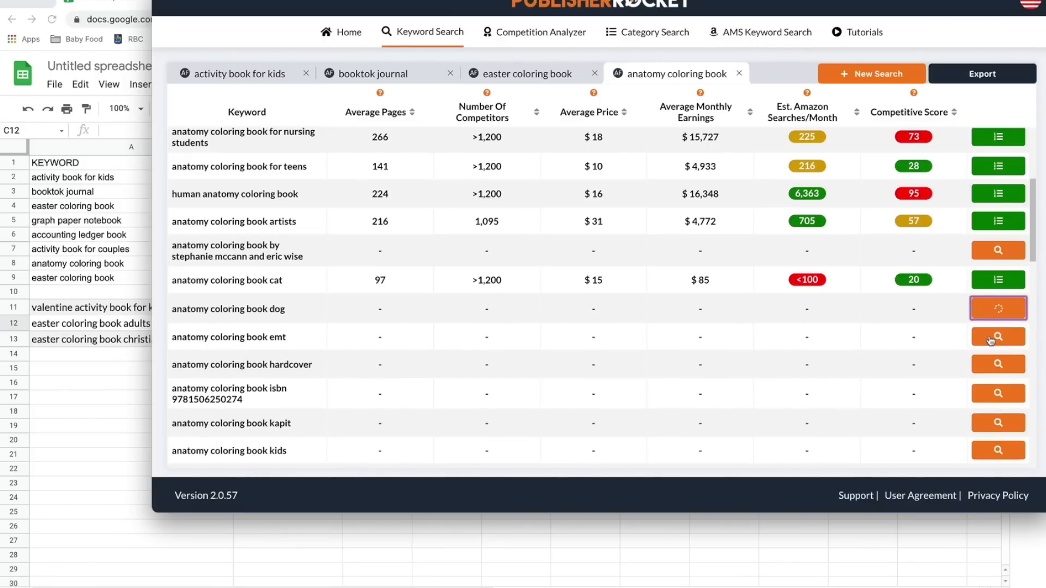
{"action": "left_click", "coordinate": [991, 338]}
{"action": "scroll", "coordinate": [990, 340], "scroll_direction": "down", "scroll_amount": 3}
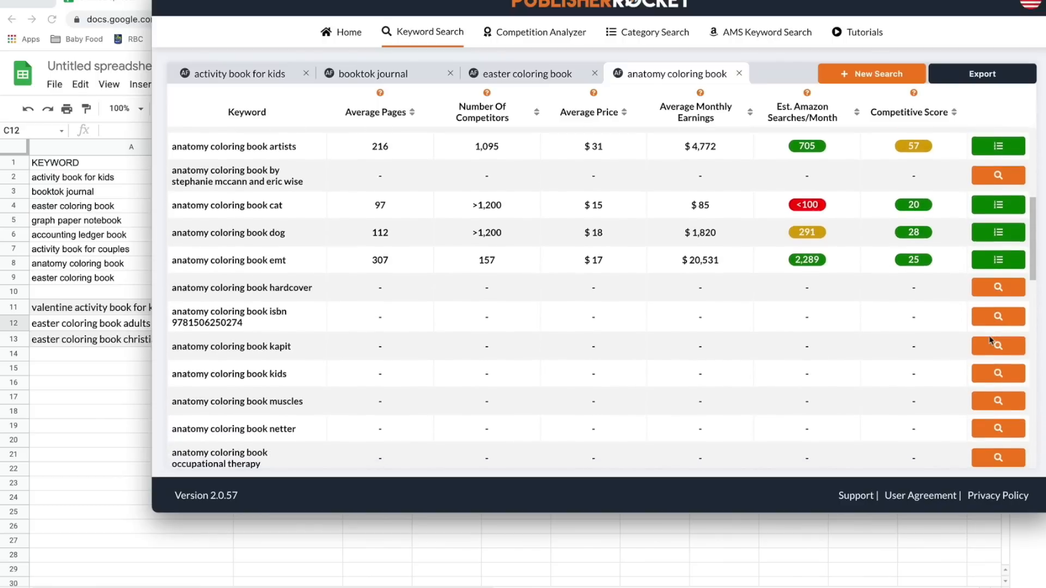
{"action": "left_click", "coordinate": [999, 289]}
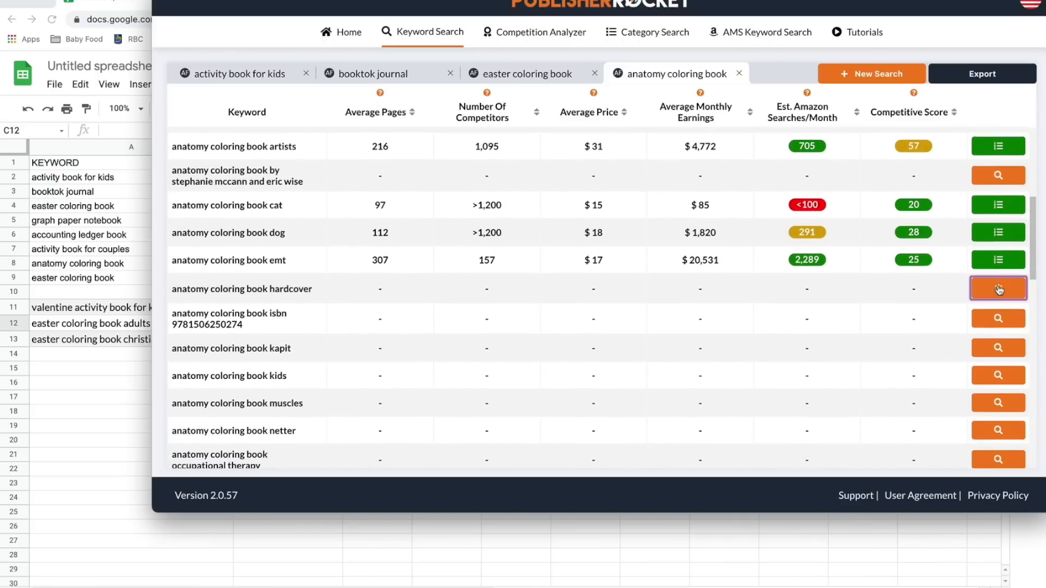
{"action": "left_click", "coordinate": [997, 401]}
- Fetch metrics for the radiology, spanish and ultrasound variants of "anatomy coloring book", plus "dog anatomy coloring book" and "yoga anatomy coloring book"
{"action": "scroll", "coordinate": [996, 400], "scroll_direction": "down", "scroll_amount": 3}
{"action": "scroll", "coordinate": [996, 401], "scroll_direction": "down", "scroll_amount": 1}
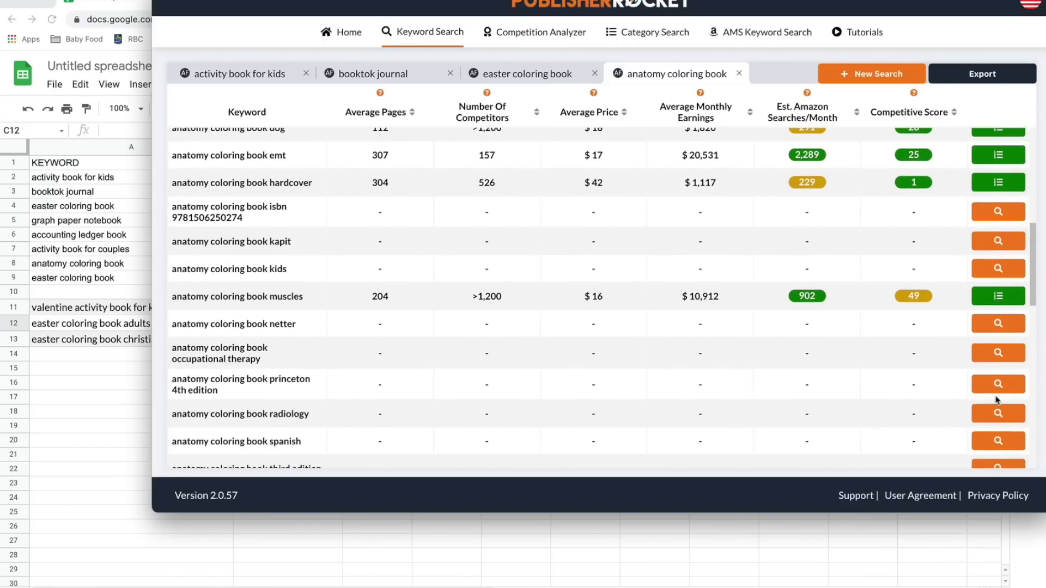
{"action": "scroll", "coordinate": [996, 400], "scroll_direction": "down", "scroll_amount": 3}
{"action": "left_click", "coordinate": [997, 342]}
{"action": "left_click", "coordinate": [996, 368]}
{"action": "scroll", "coordinate": [996, 362], "scroll_direction": "down", "scroll_amount": 2}
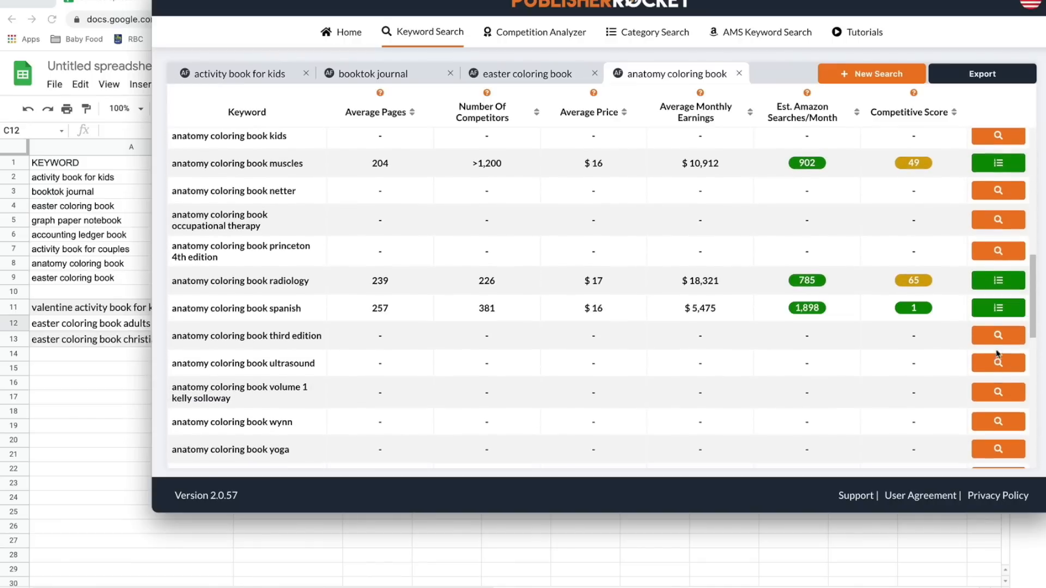
{"action": "left_click", "coordinate": [997, 361]}
{"action": "scroll", "coordinate": [997, 360], "scroll_direction": "down", "scroll_amount": 3}
{"action": "scroll", "coordinate": [997, 354], "scroll_direction": "down", "scroll_amount": 1}
{"action": "left_click", "coordinate": [997, 353]}
{"action": "scroll", "coordinate": [997, 351], "scroll_direction": "down", "scroll_amount": 4}
{"action": "left_click", "coordinate": [999, 333]}
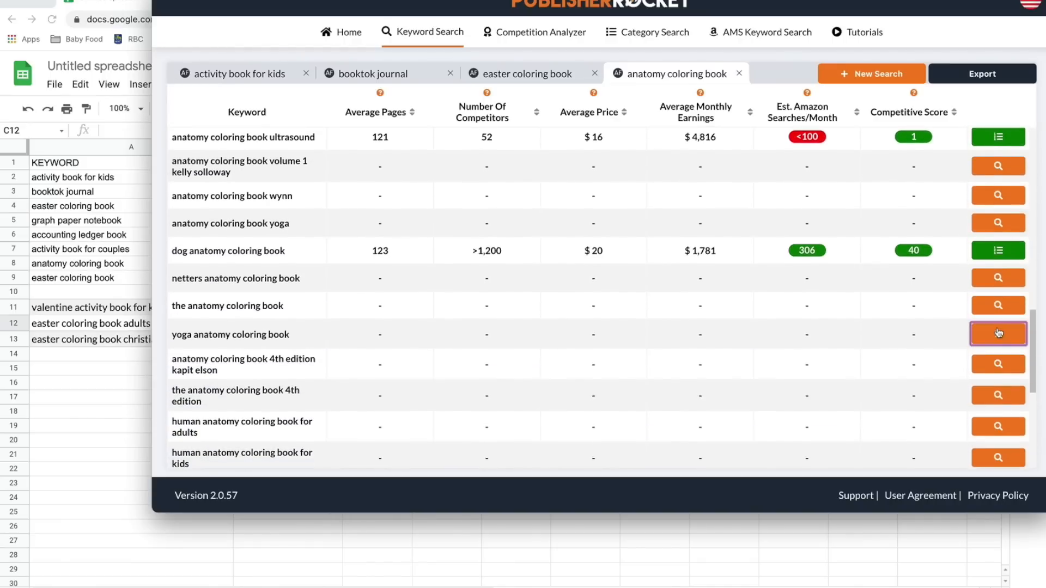
- Review the remaining anatomy keywords and open the competition analysis for "anatomy coloring book for kids"
{"action": "scroll", "coordinate": [999, 333], "scroll_direction": "down", "scroll_amount": 3}
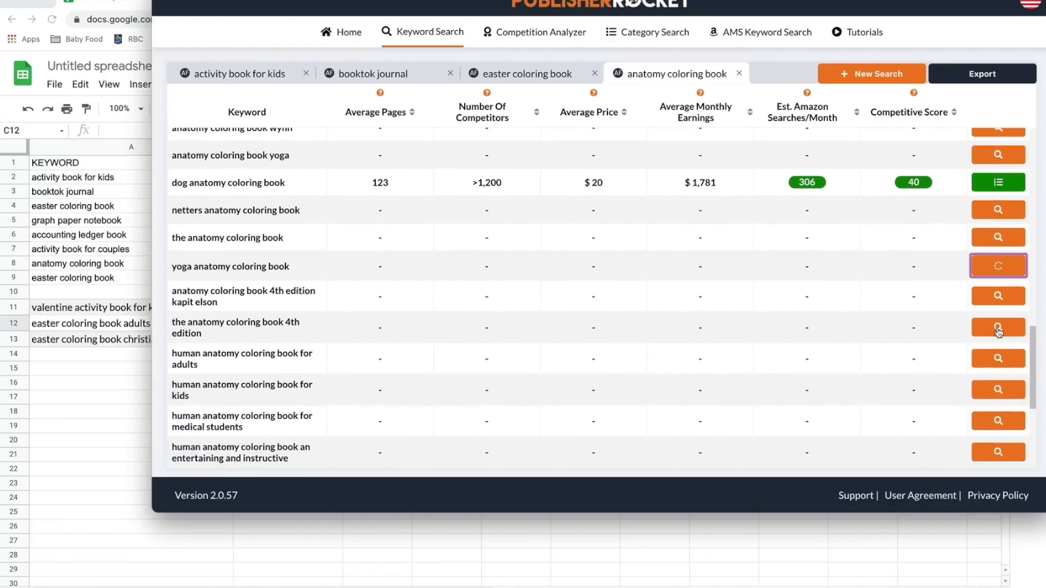
{"action": "scroll", "coordinate": [999, 333], "scroll_direction": "down", "scroll_amount": 5}
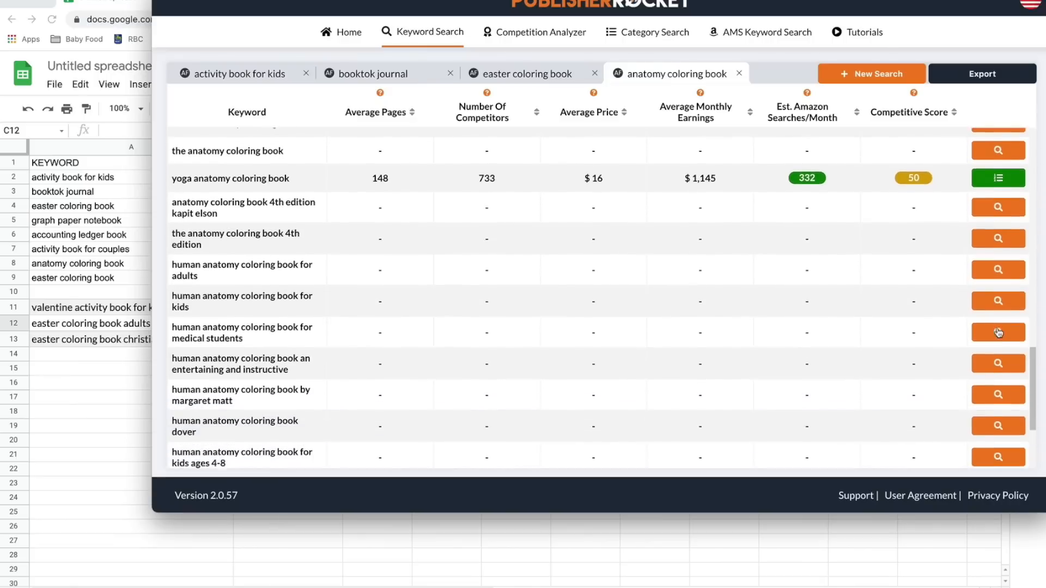
{"action": "scroll", "coordinate": [998, 333], "scroll_direction": "down", "scroll_amount": 4}
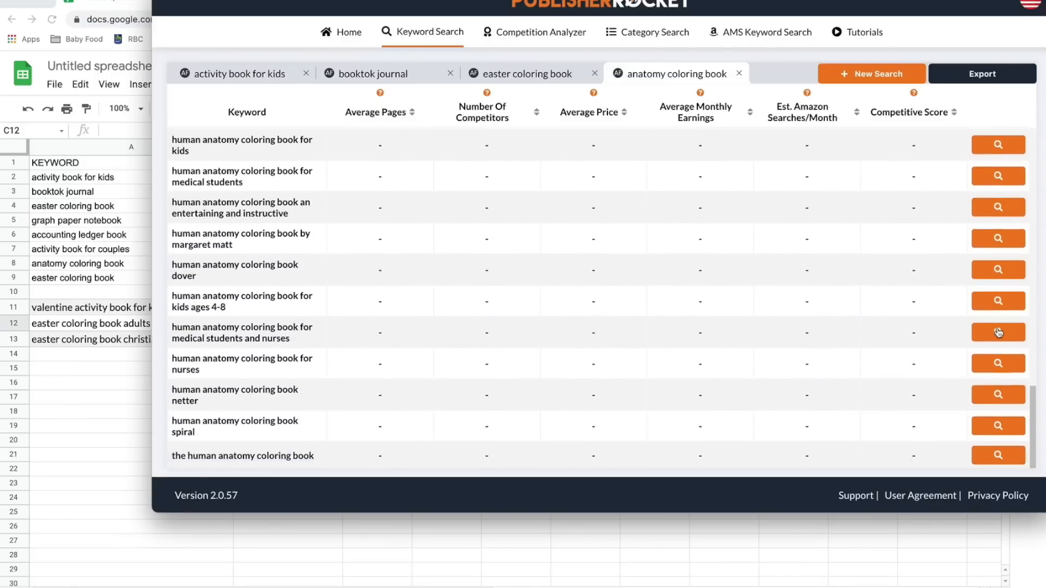
{"action": "scroll", "coordinate": [999, 333], "scroll_direction": "up", "scroll_amount": 15}
{"action": "scroll", "coordinate": [998, 333], "scroll_direction": "up", "scroll_amount": 10}
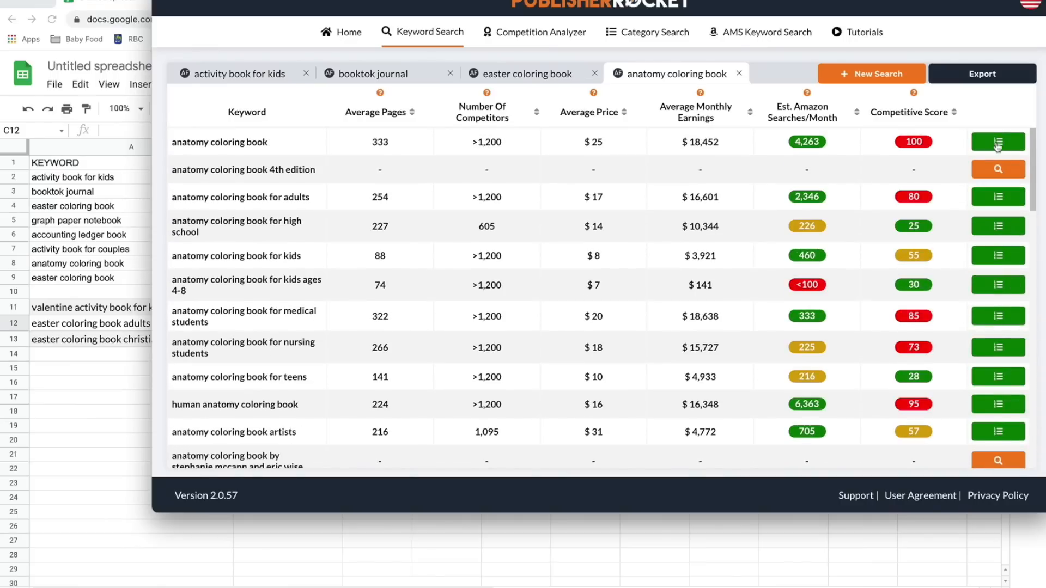
{"action": "scroll", "coordinate": [550, 237], "scroll_direction": "down", "scroll_amount": 1}
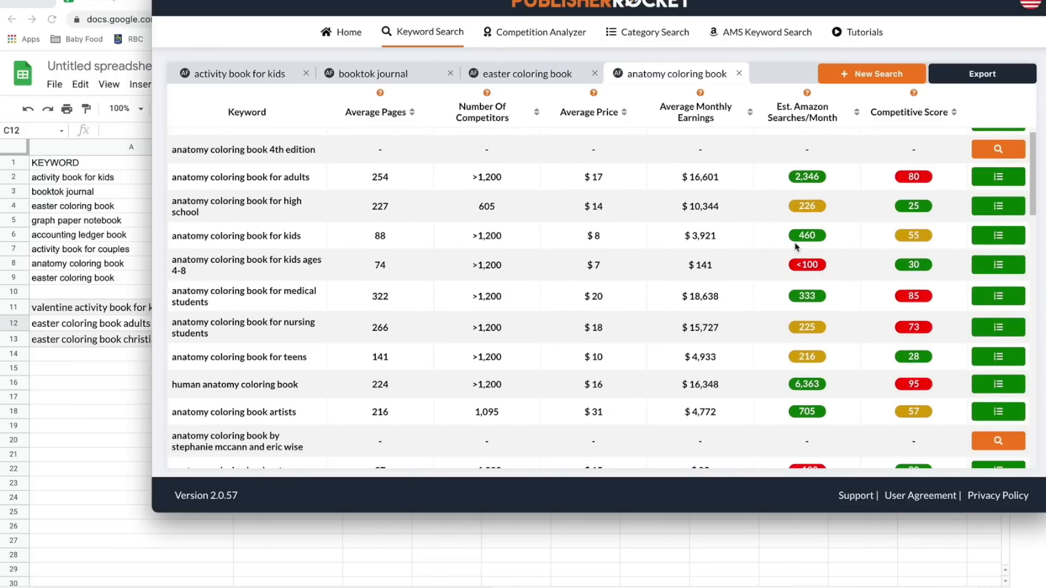
{"action": "mouse_move", "coordinate": [819, 244]}
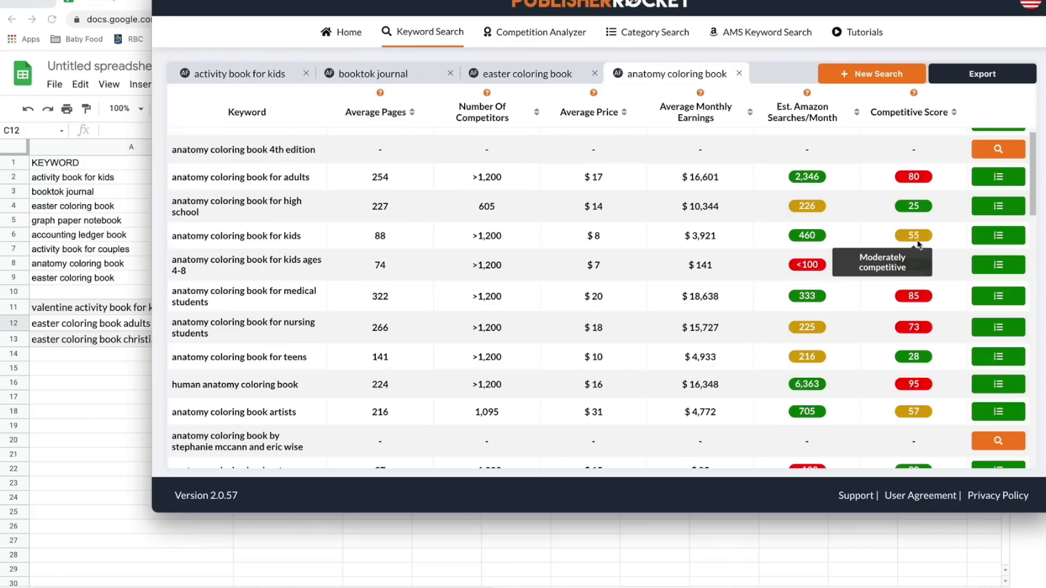
{"action": "left_click", "coordinate": [991, 240]}
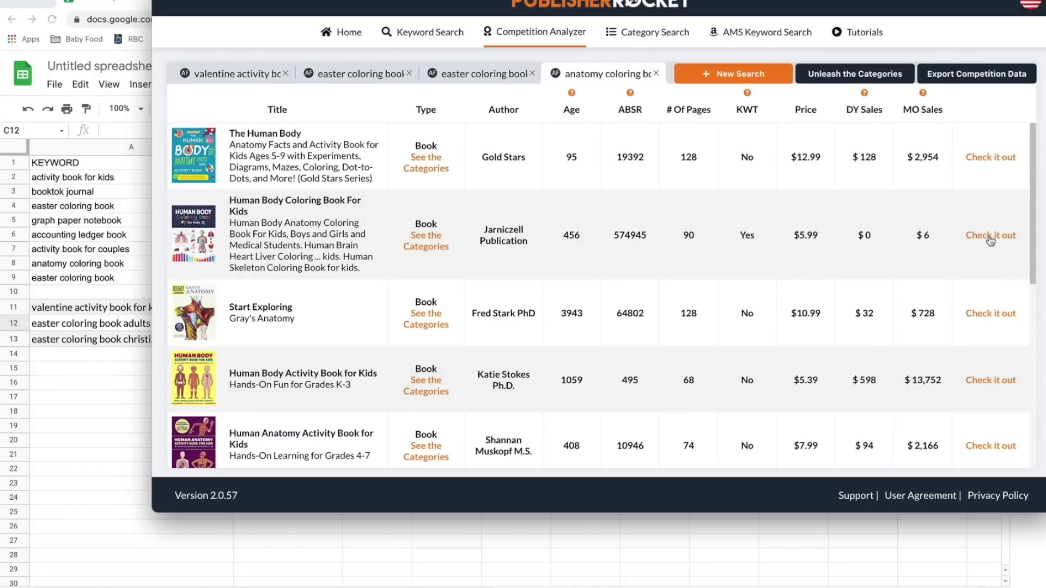
- Inspect the enlarged covers, ABSR values and sales of the books competing for "anatomy coloring book for kids"
{"action": "scroll", "coordinate": [629, 337], "scroll_direction": "down", "scroll_amount": 2}
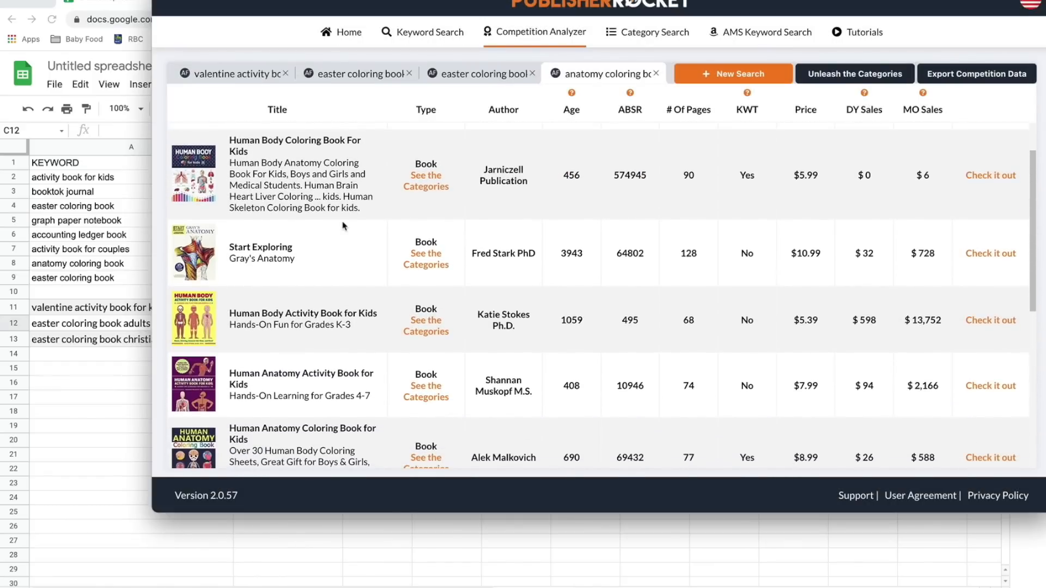
{"action": "scroll", "coordinate": [342, 223], "scroll_direction": "up", "scroll_amount": 2}
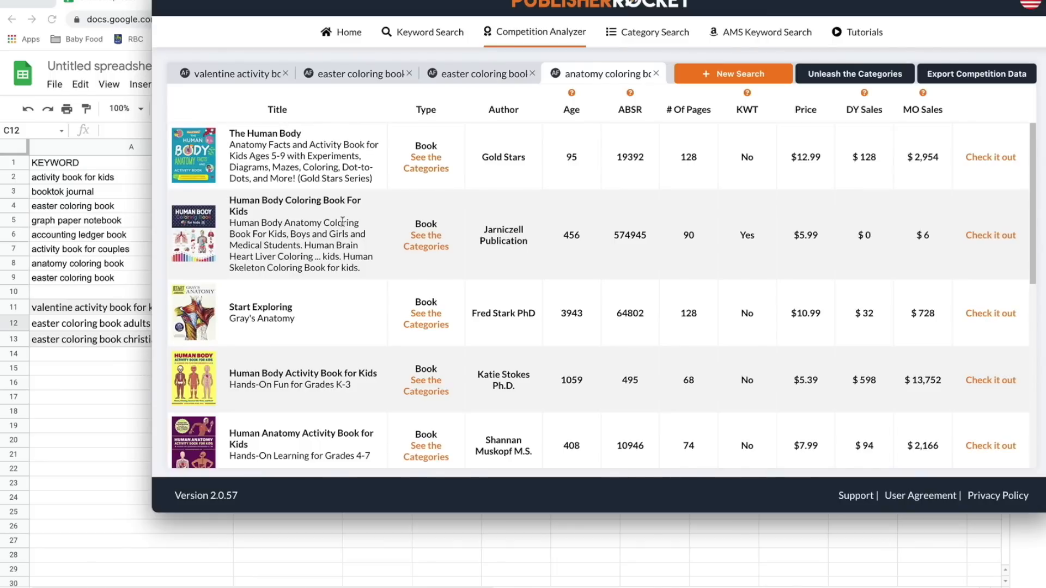
{"action": "mouse_move", "coordinate": [200, 163]}
{"action": "mouse_move", "coordinate": [199, 244]}
{"action": "mouse_move", "coordinate": [212, 306]}
{"action": "scroll", "coordinate": [311, 308], "scroll_direction": "down", "scroll_amount": 1}
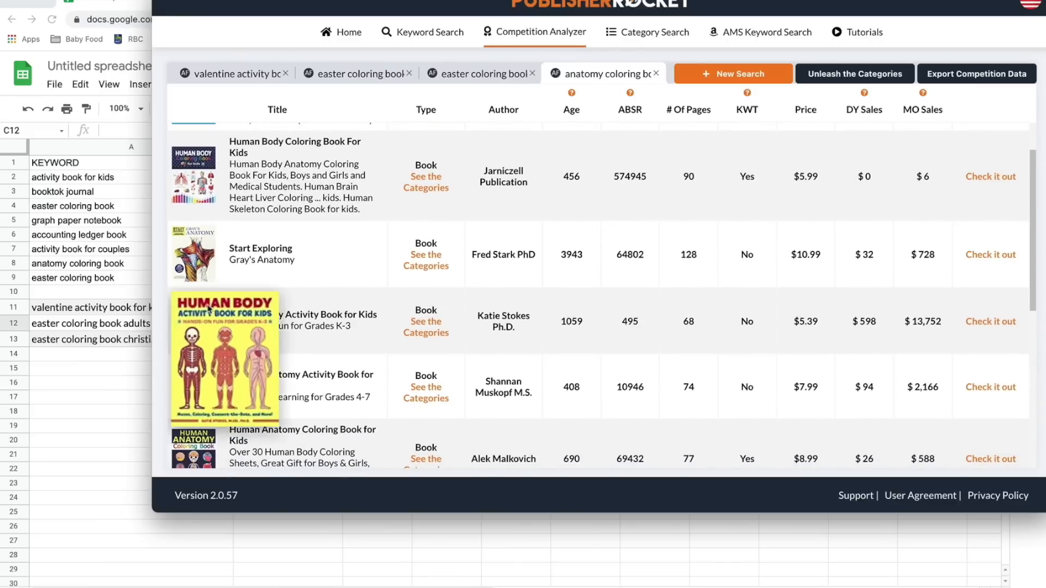
{"action": "scroll", "coordinate": [345, 294], "scroll_direction": "down", "scroll_amount": 1}
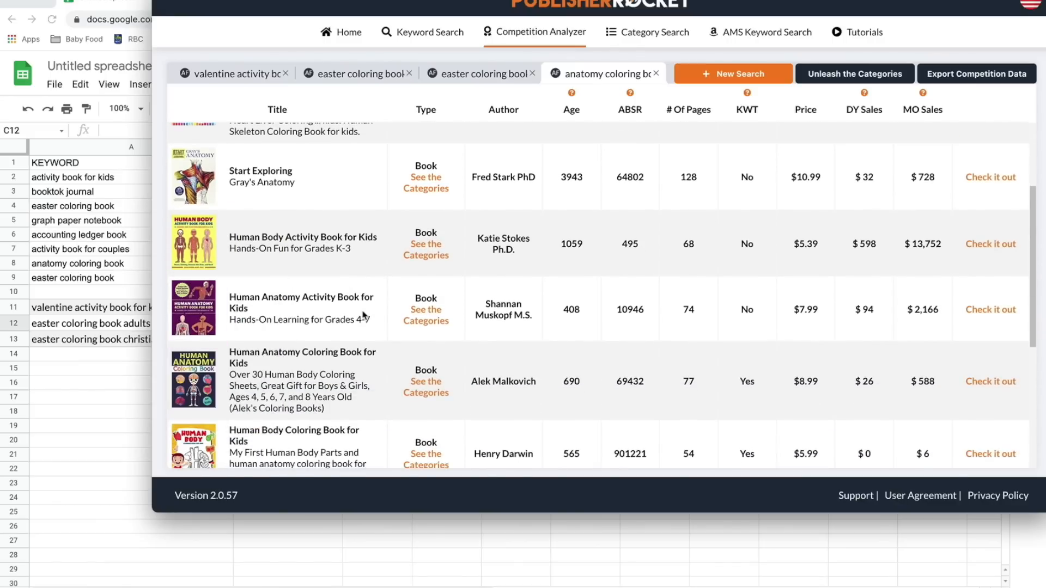
{"action": "scroll", "coordinate": [362, 316], "scroll_direction": "down", "scroll_amount": 1}
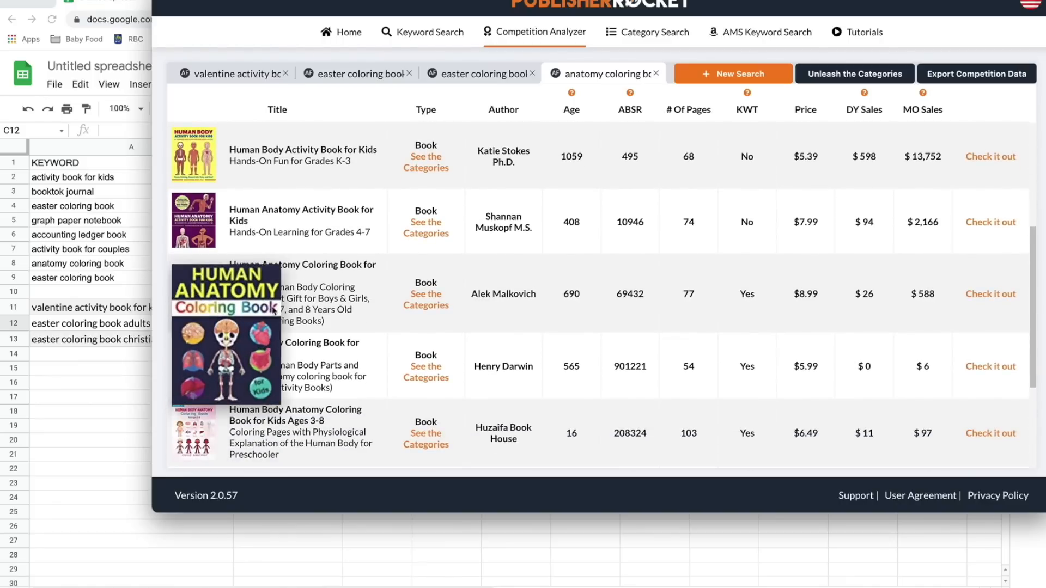
{"action": "mouse_move", "coordinate": [196, 362]}
{"action": "scroll", "coordinate": [196, 361], "scroll_direction": "down", "scroll_amount": 3}
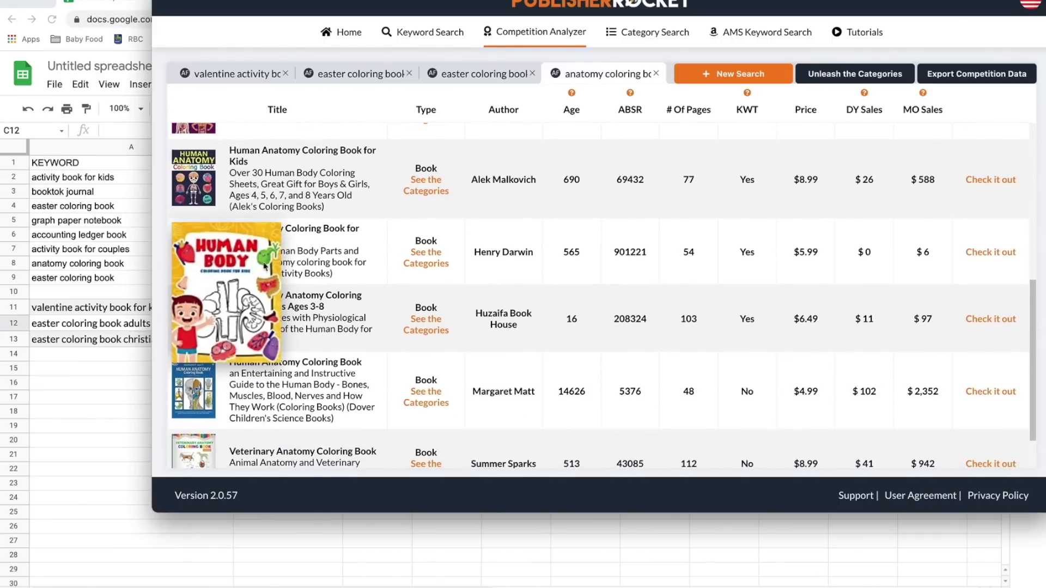
{"action": "scroll", "coordinate": [203, 323], "scroll_direction": "down", "scroll_amount": 1}
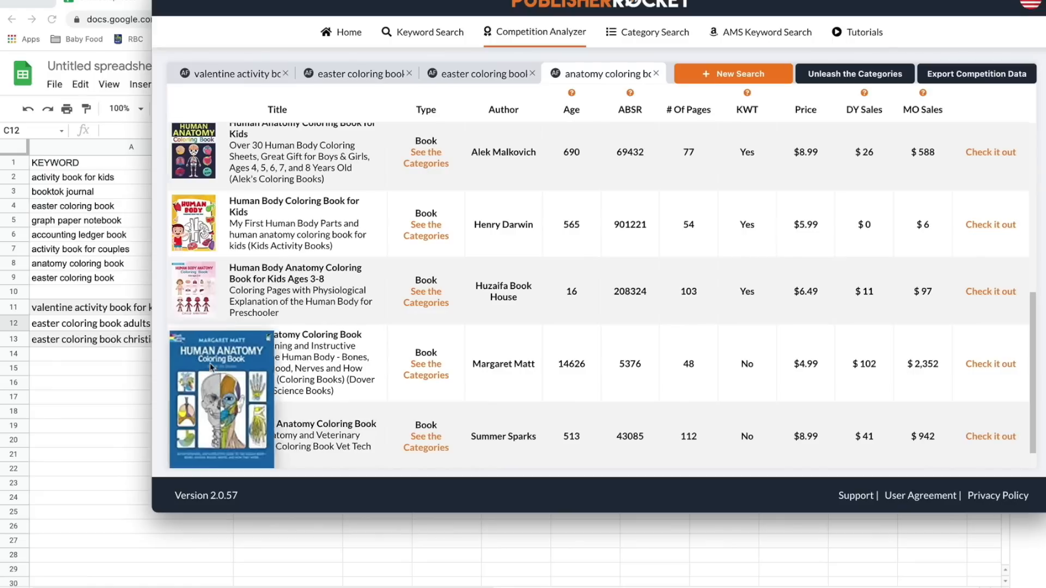
{"action": "scroll", "coordinate": [293, 341], "scroll_direction": "down", "scroll_amount": 1}
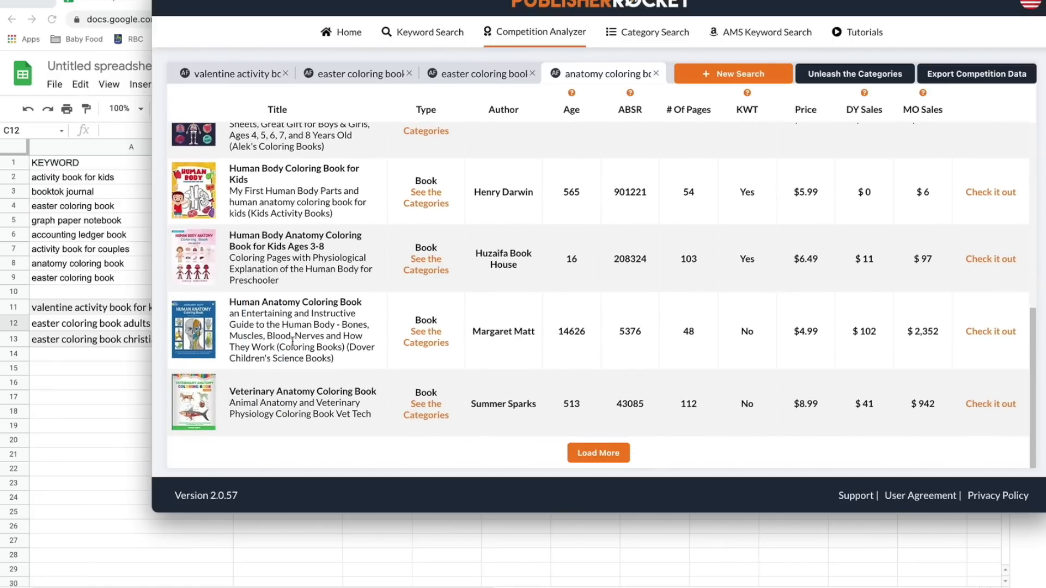
{"action": "mouse_move", "coordinate": [222, 396]}
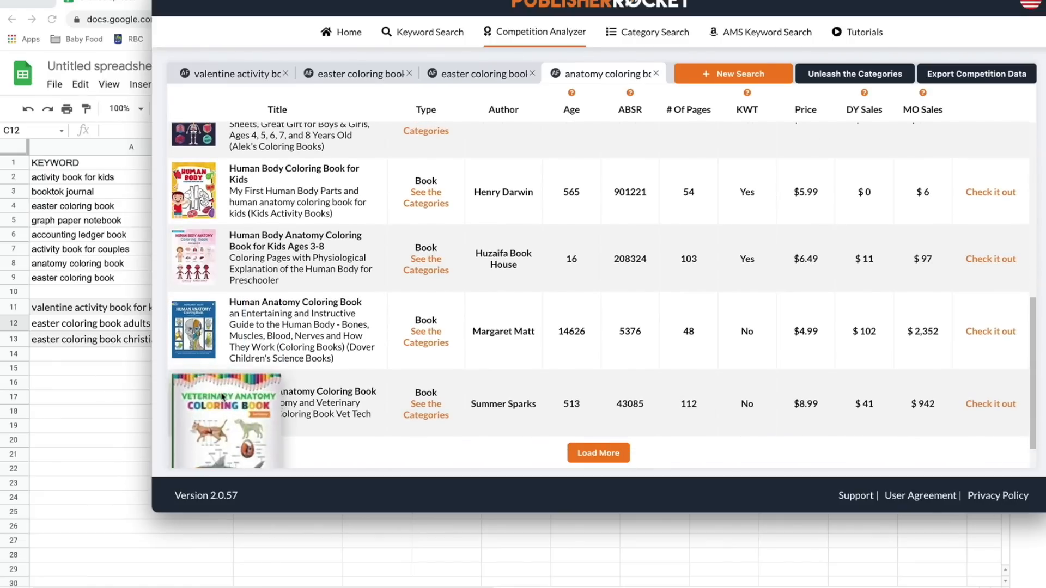
{"action": "scroll", "coordinate": [222, 396], "scroll_direction": "down", "scroll_amount": 1}
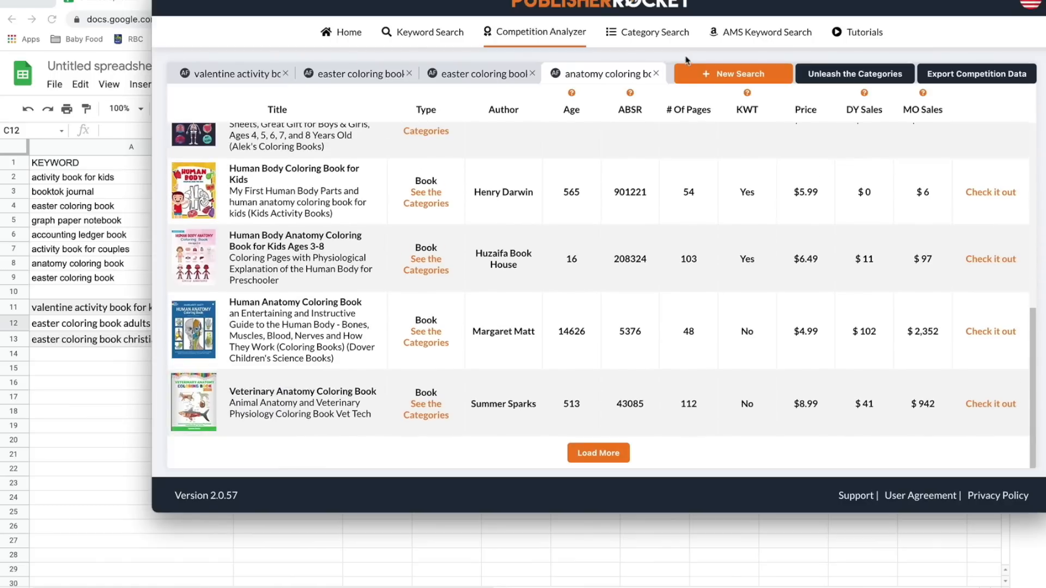
- Open the competition analysis for "anatomy coloring book artists" and examine the competing titles, ABSR values and sales
{"action": "left_click", "coordinate": [429, 34]}
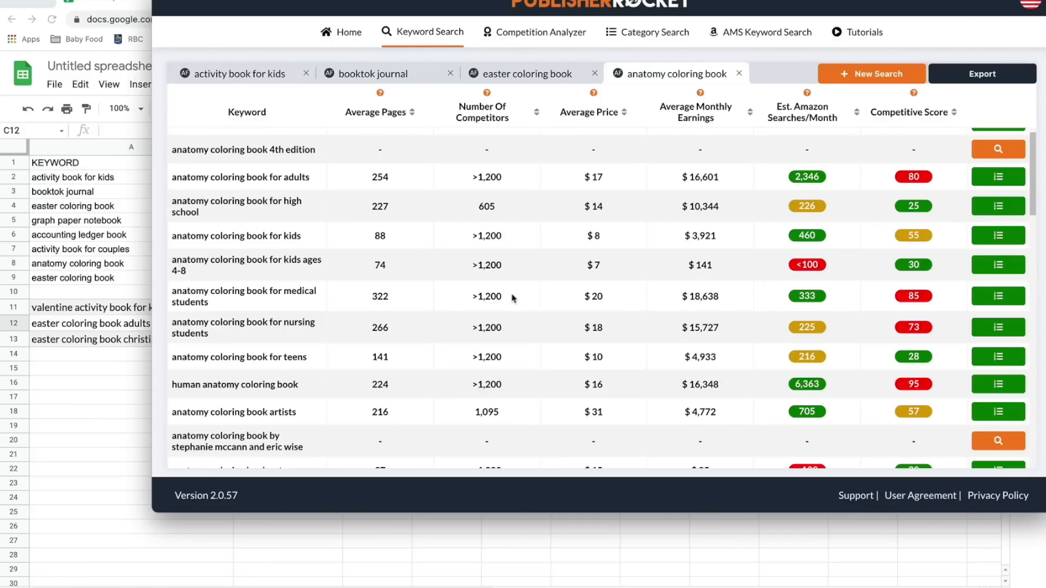
{"action": "scroll", "coordinate": [506, 298], "scroll_direction": "down", "scroll_amount": 1}
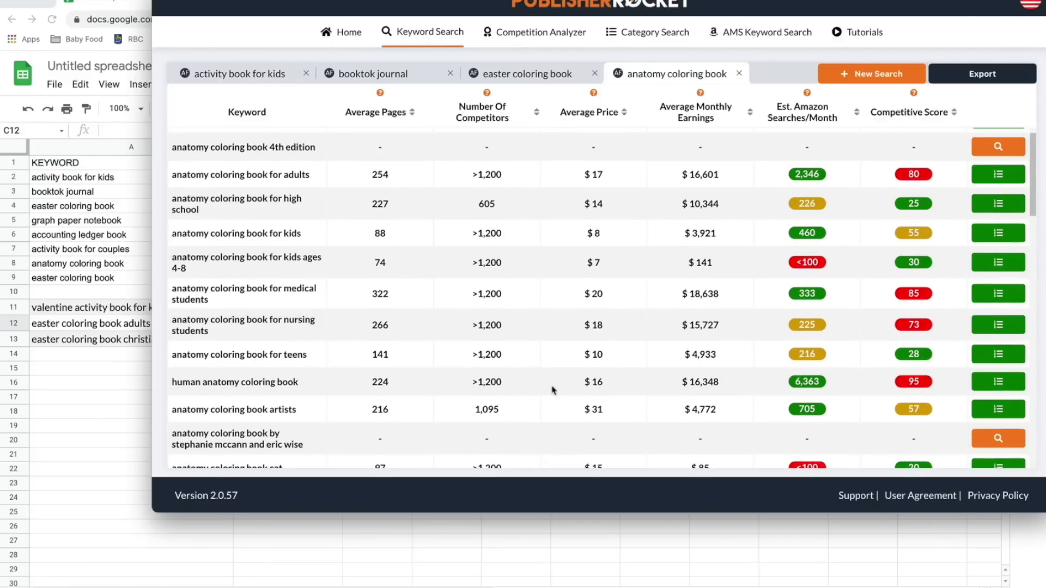
{"action": "scroll", "coordinate": [554, 391], "scroll_direction": "down", "scroll_amount": 1}
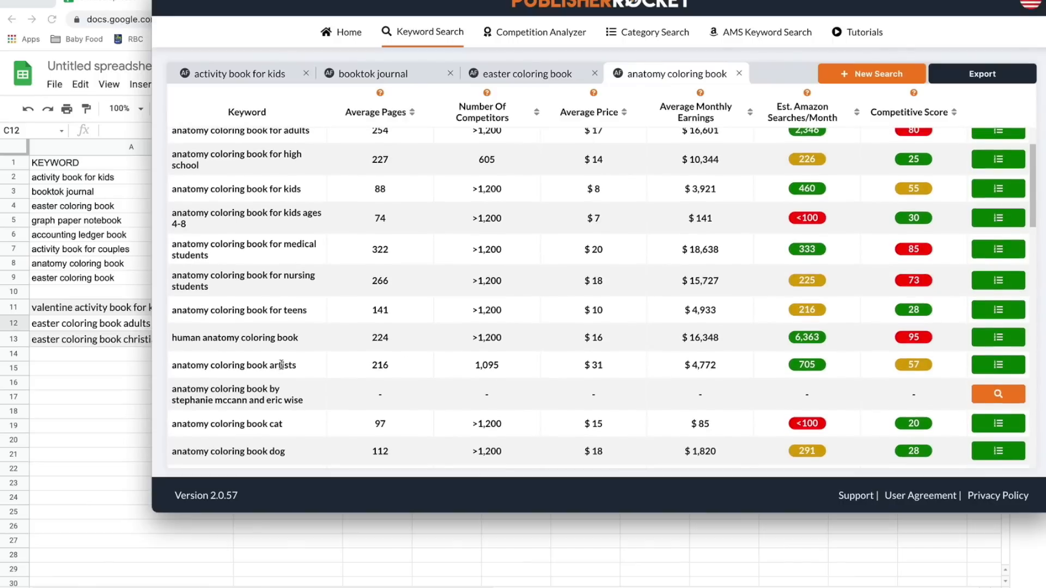
{"action": "mouse_move", "coordinate": [799, 365]}
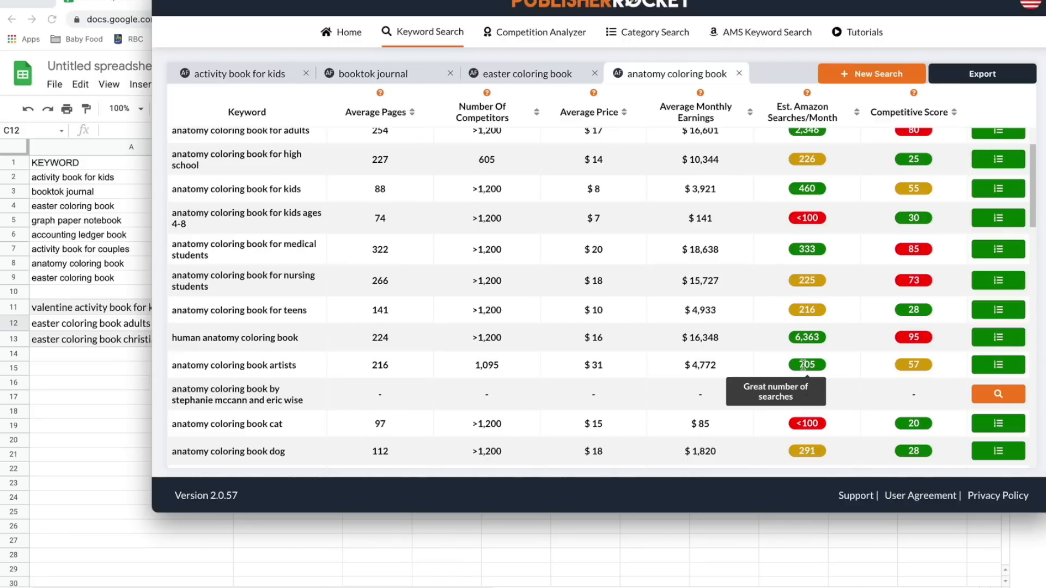
{"action": "left_click", "coordinate": [987, 366]}
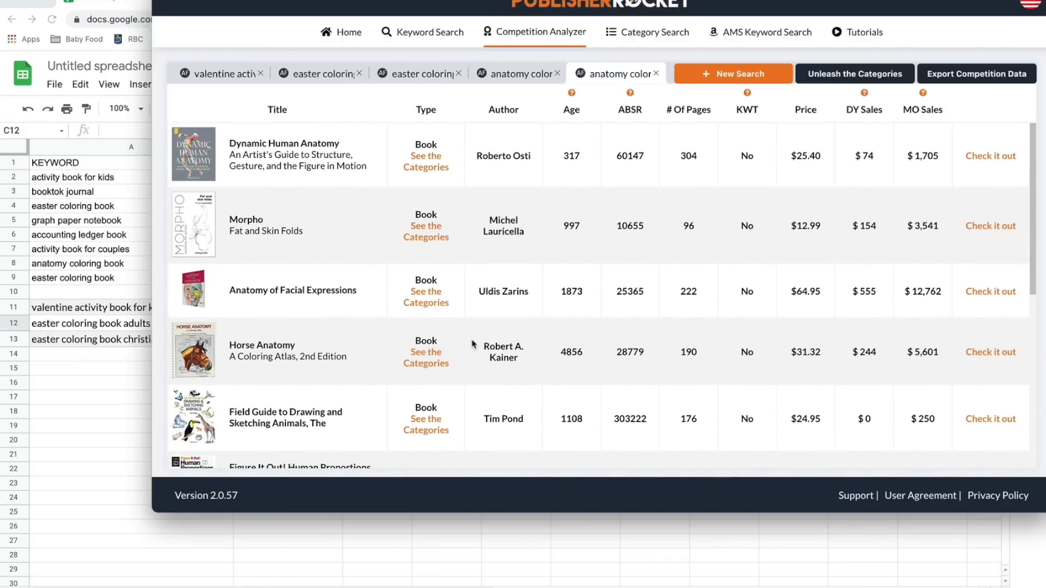
{"action": "scroll", "coordinate": [473, 344], "scroll_direction": "down", "scroll_amount": 3}
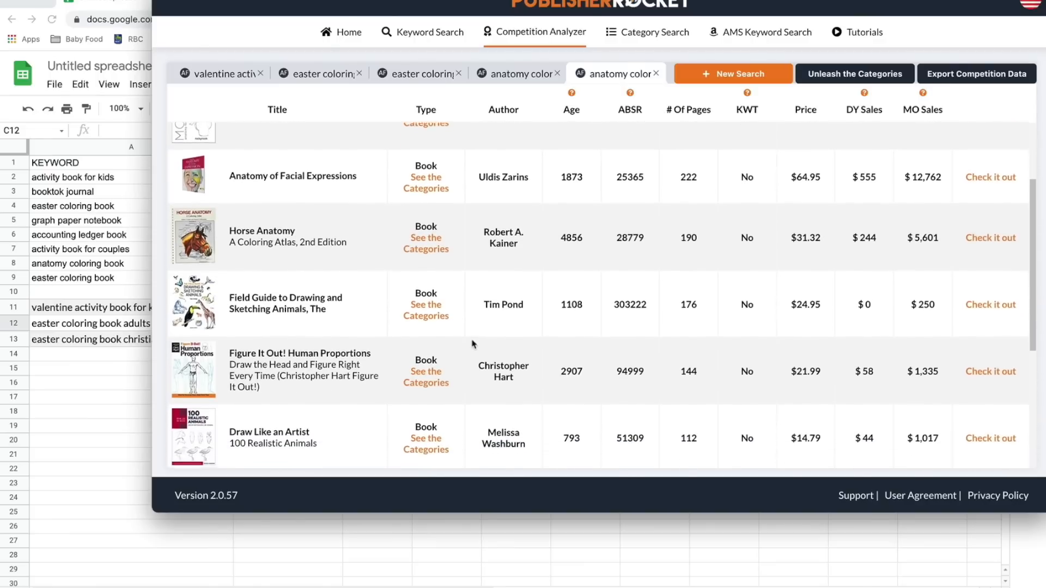
{"action": "scroll", "coordinate": [473, 344], "scroll_direction": "up", "scroll_amount": 3}
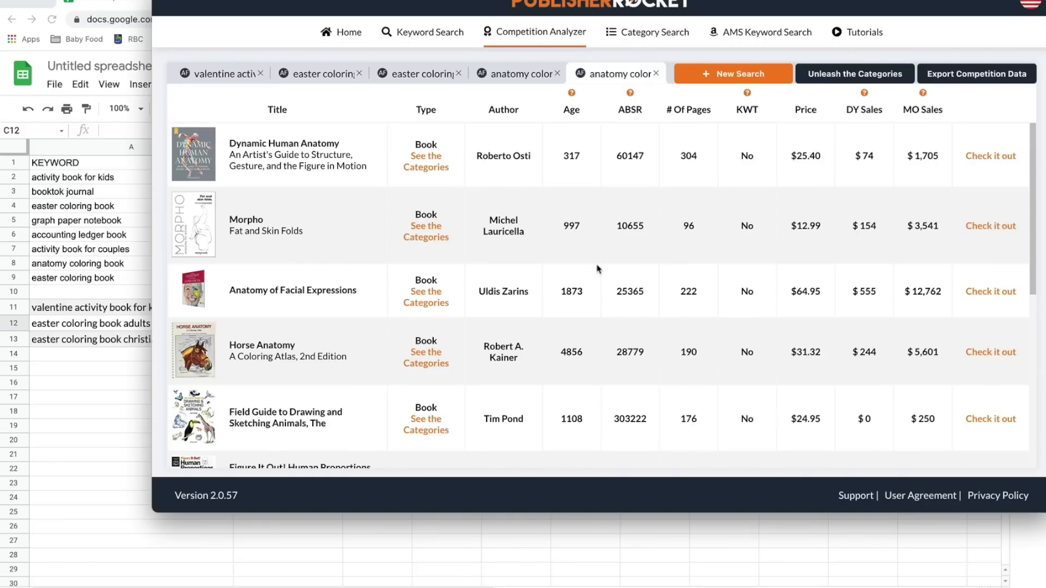
- Open the competition analysis for "anatomy coloring book emt" and look through its competing books
{"action": "left_click", "coordinate": [429, 33]}
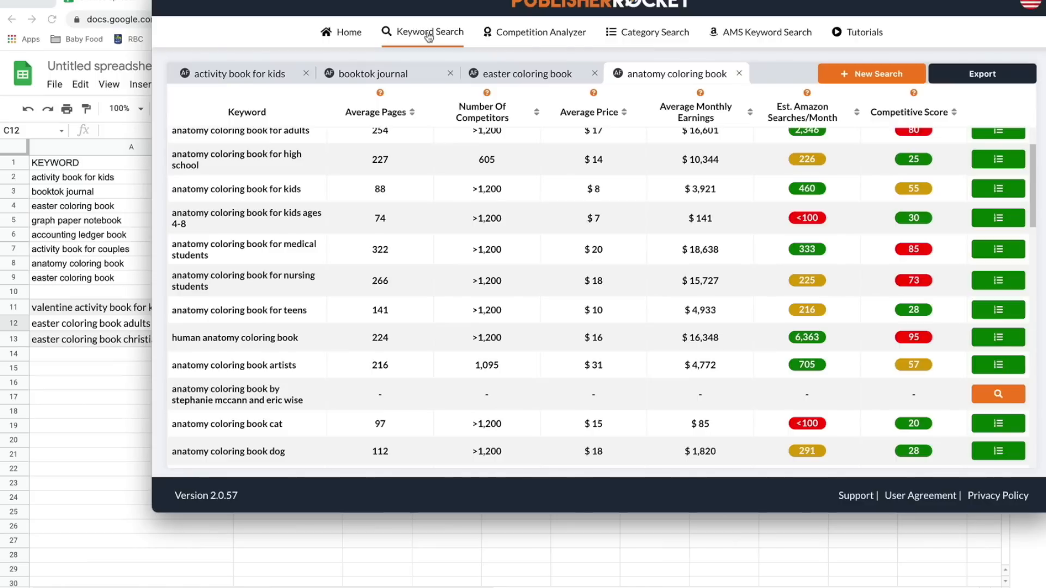
{"action": "scroll", "coordinate": [467, 196], "scroll_direction": "down", "scroll_amount": 3}
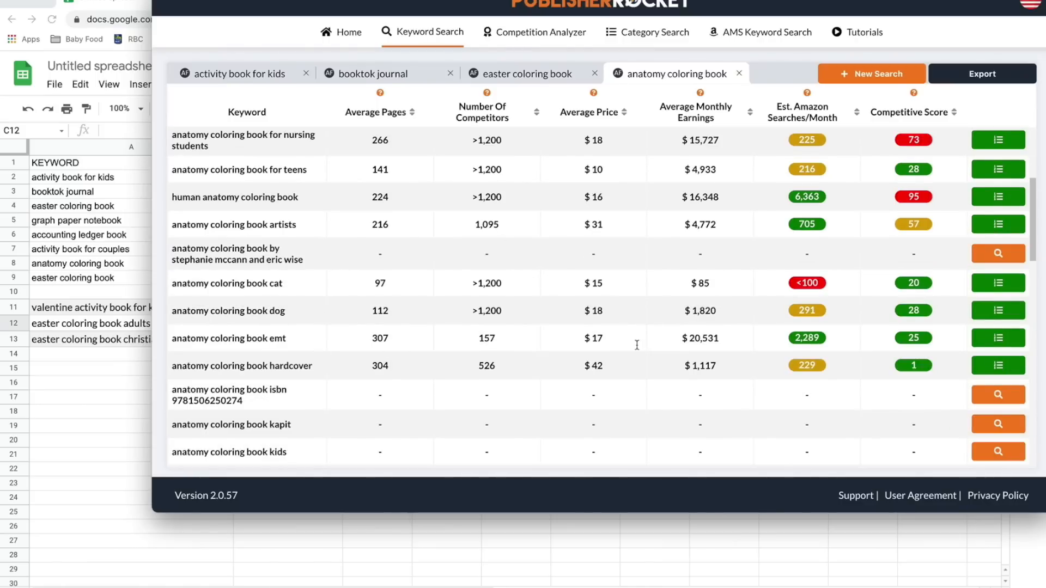
{"action": "mouse_move", "coordinate": [807, 340]}
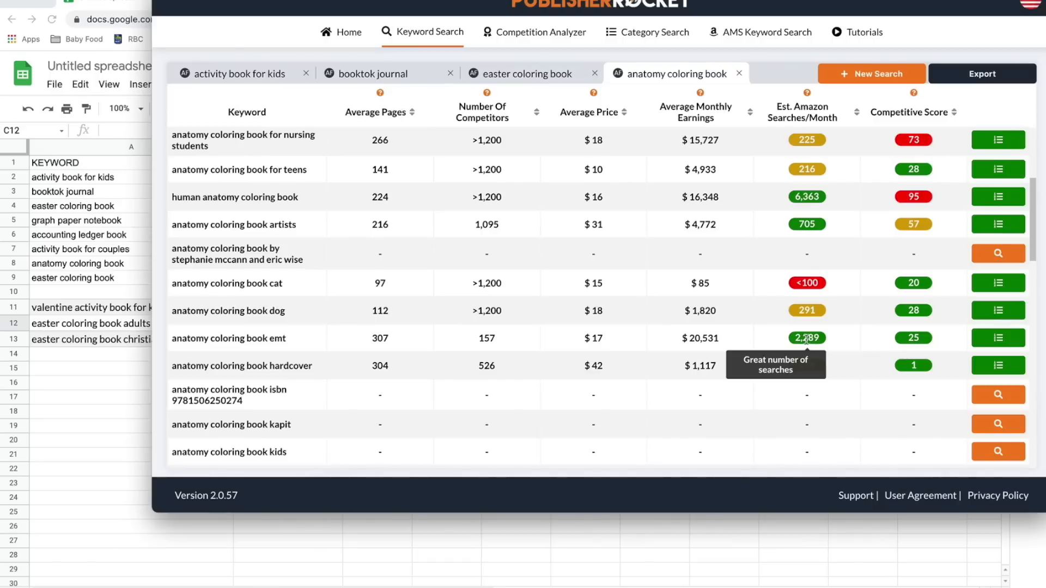
{"action": "scroll", "coordinate": [807, 339], "scroll_direction": "down", "scroll_amount": 1}
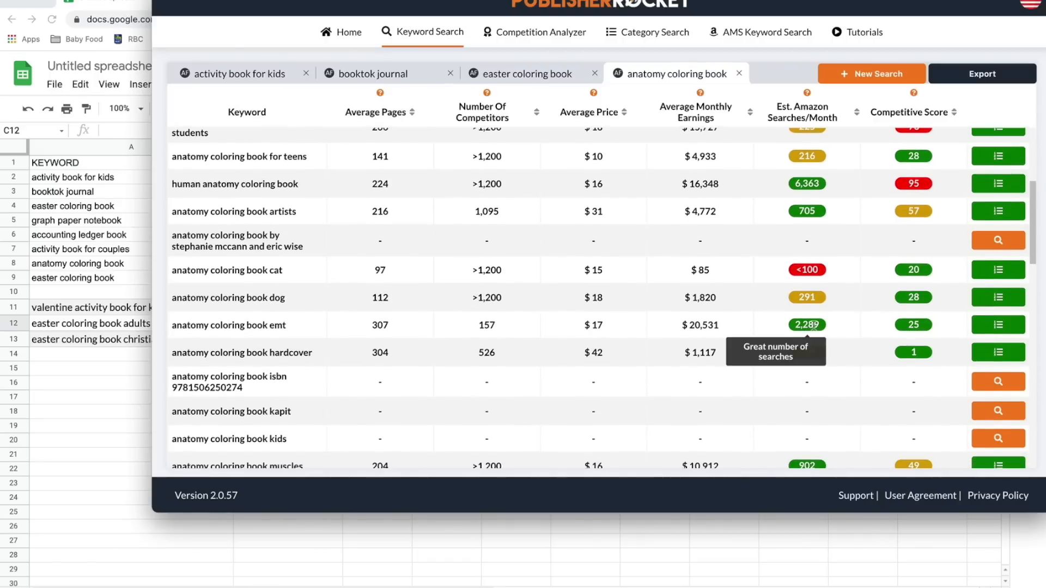
{"action": "mouse_move", "coordinate": [929, 326]}
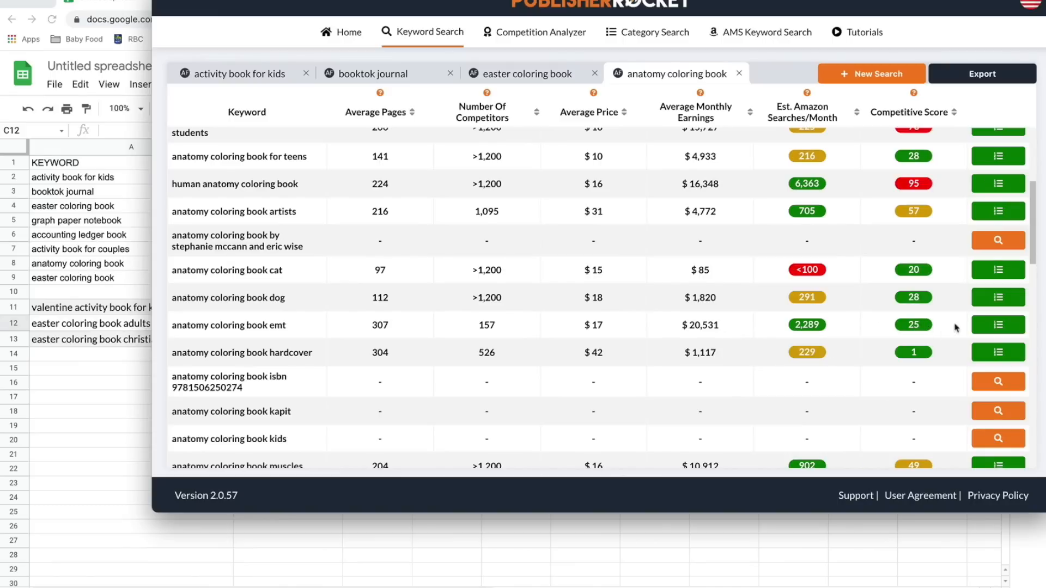
{"action": "left_click", "coordinate": [999, 324]}
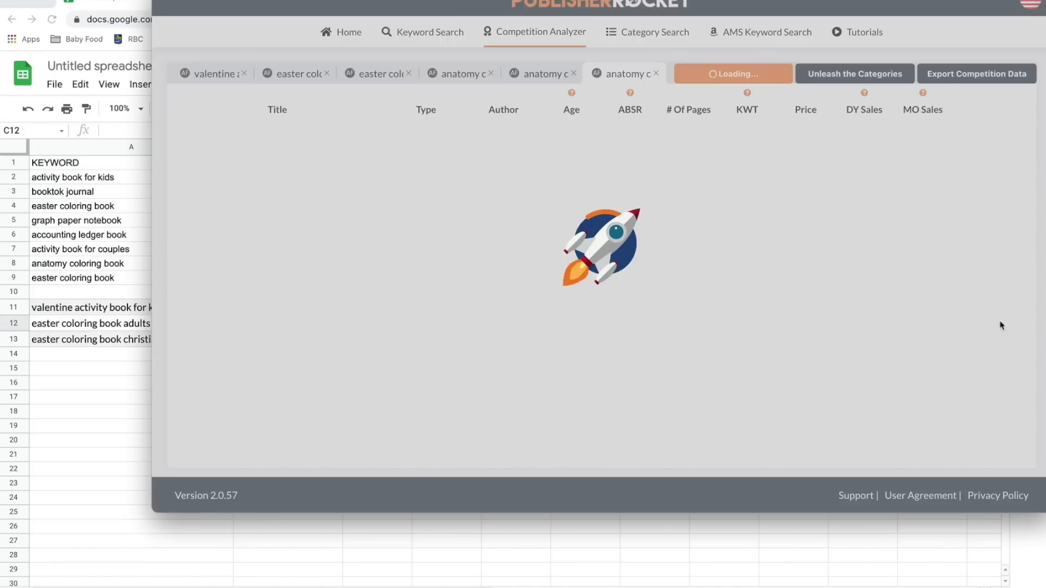
{"action": "scroll", "coordinate": [633, 308], "scroll_direction": "down", "scroll_amount": 2}
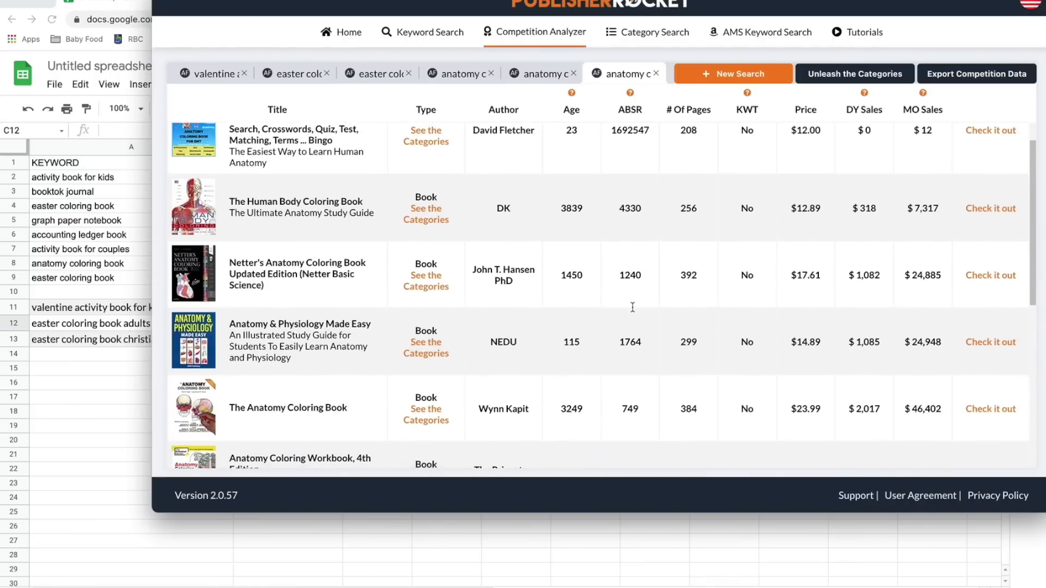
{"action": "scroll", "coordinate": [633, 311], "scroll_direction": "down", "scroll_amount": 3}
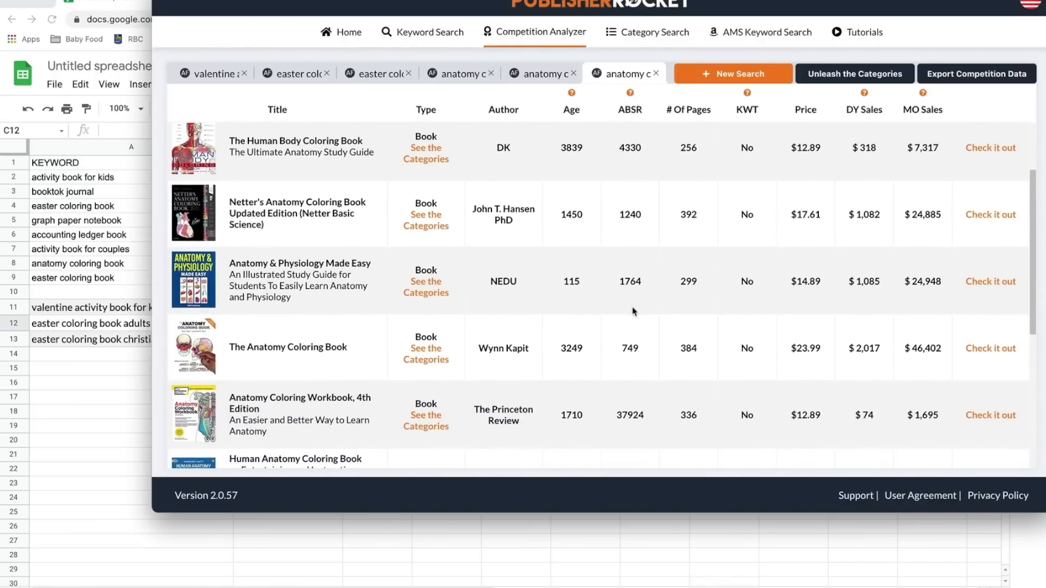
{"action": "scroll", "coordinate": [632, 311], "scroll_direction": "down", "scroll_amount": 3}
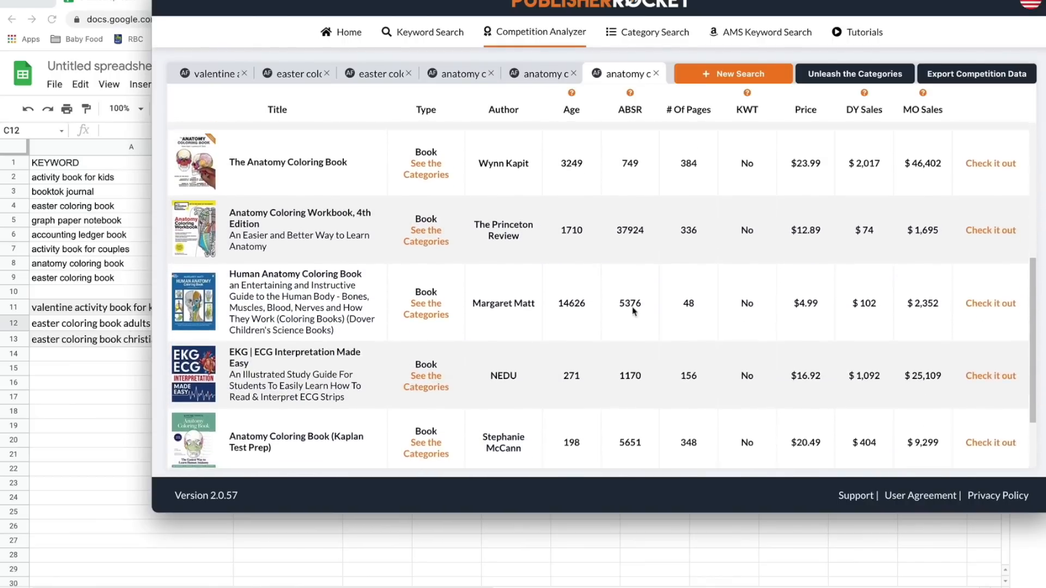
- Examine the covers, page counts, ABSR values and sales of the books competing for "anatomy coloring book emt"
{"action": "scroll", "coordinate": [632, 311], "scroll_direction": "up", "scroll_amount": 3}
{"action": "scroll", "coordinate": [633, 311], "scroll_direction": "up", "scroll_amount": 3}
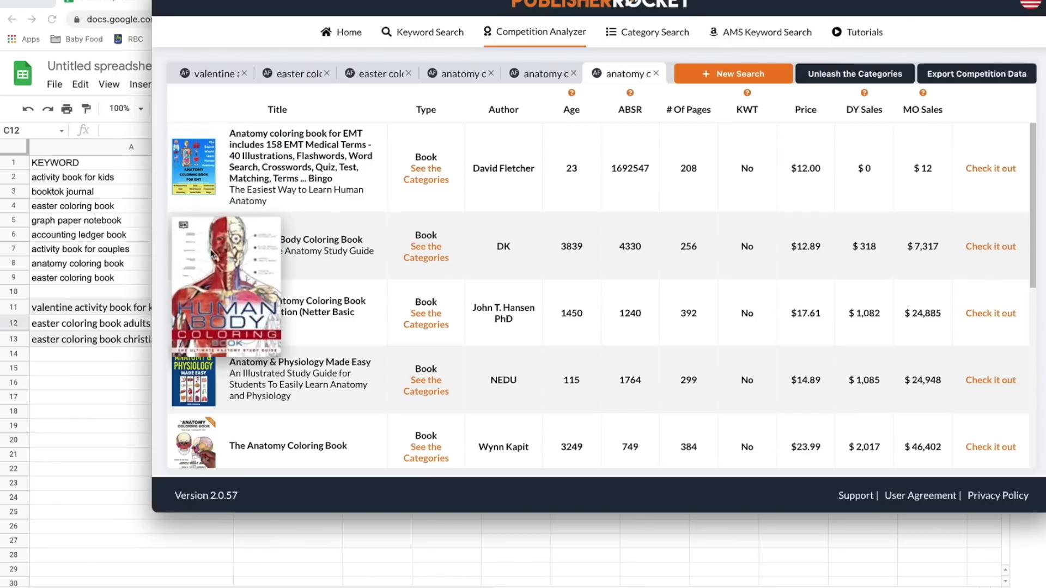
{"action": "scroll", "coordinate": [305, 231], "scroll_direction": "down", "scroll_amount": 2}
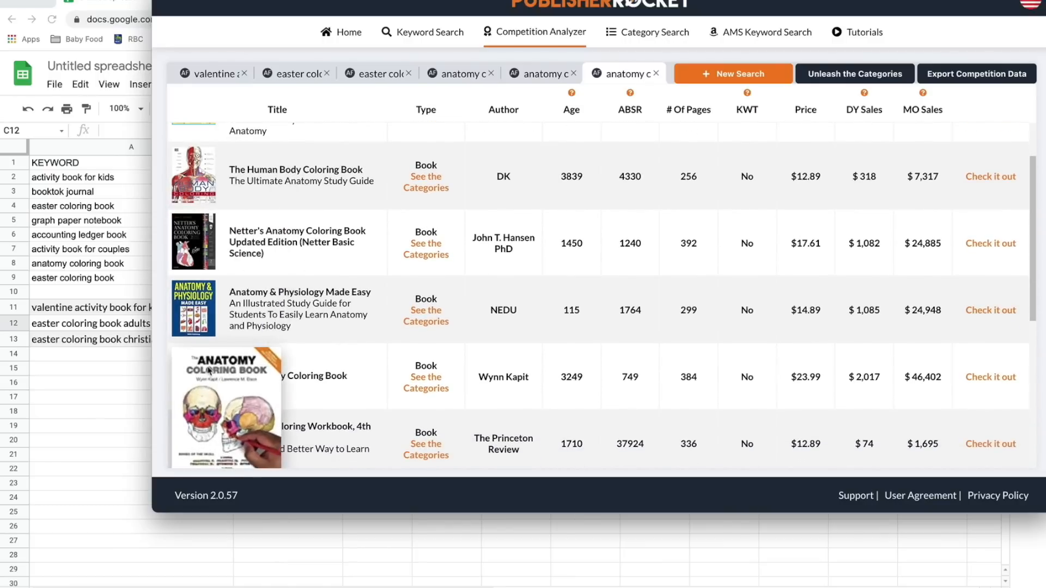
{"action": "scroll", "coordinate": [306, 358], "scroll_direction": "down", "scroll_amount": 2}
{"action": "scroll", "coordinate": [307, 359], "scroll_direction": "down", "scroll_amount": 1}
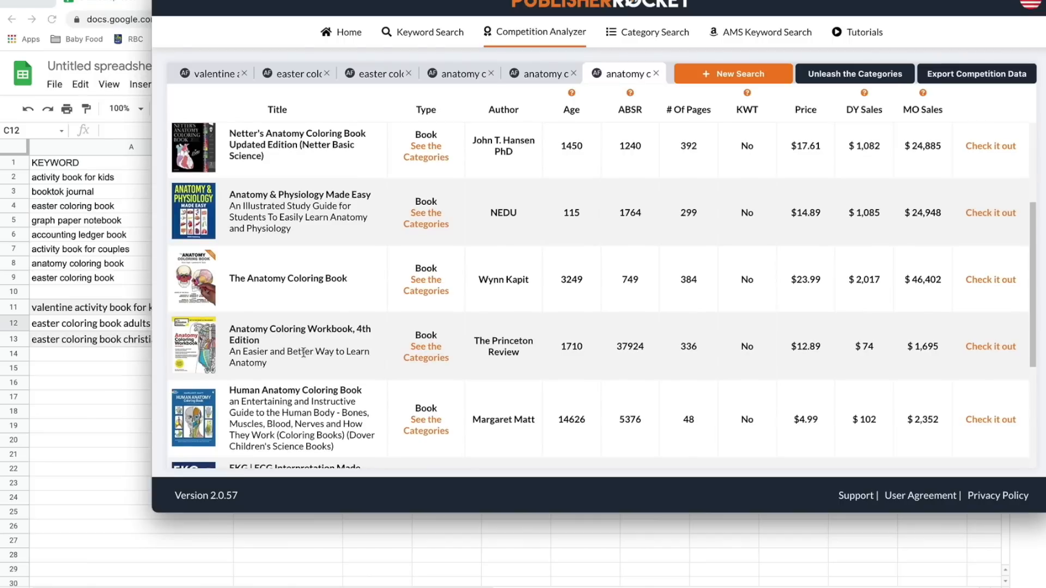
{"action": "scroll", "coordinate": [267, 348], "scroll_direction": "down", "scroll_amount": 2}
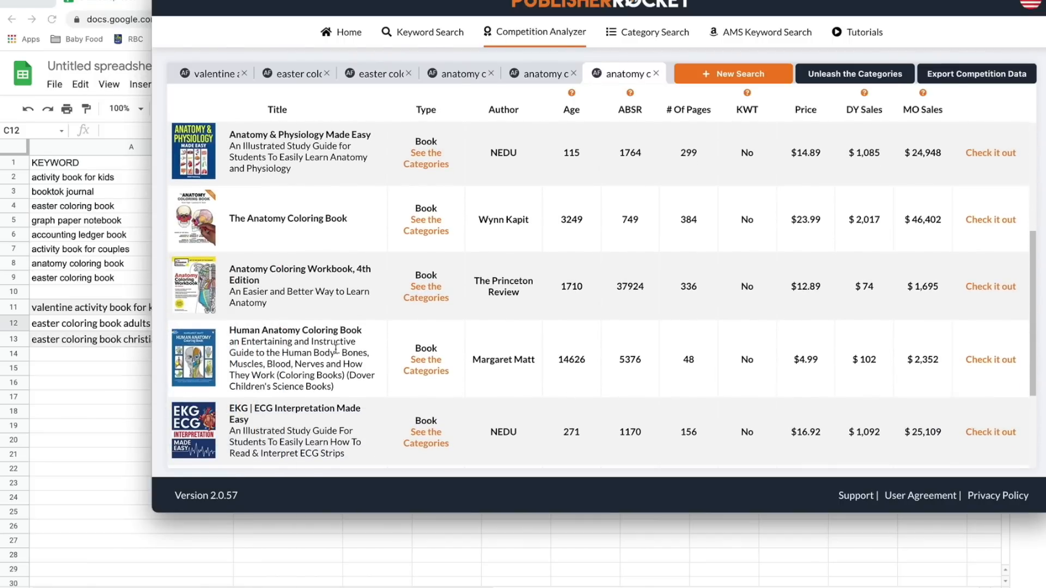
{"action": "scroll", "coordinate": [336, 349], "scroll_direction": "down", "scroll_amount": 2}
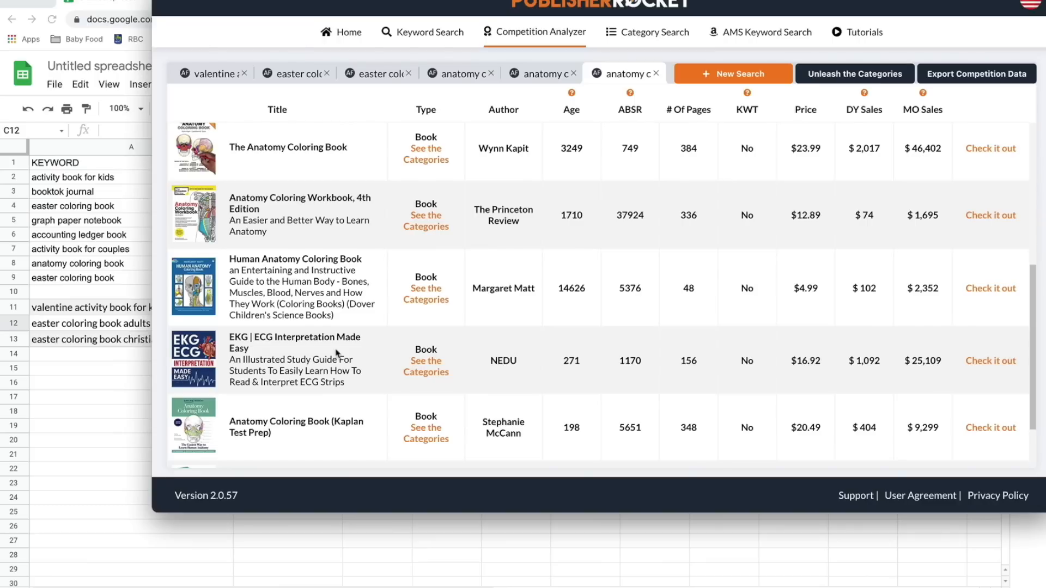
{"action": "scroll", "coordinate": [336, 353], "scroll_direction": "down", "scroll_amount": 3}
{"action": "scroll", "coordinate": [336, 353], "scroll_direction": "up", "scroll_amount": 10}
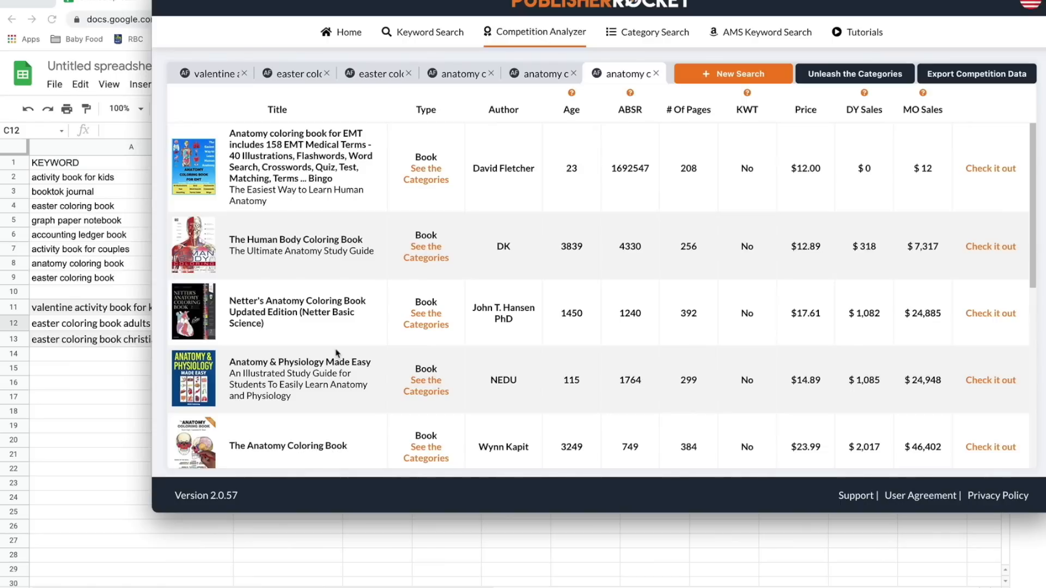
- Copy the keyword "anatomy coloring book emt" from the keyword results into cell A14 of the Google Sheets spreadsheet
{"action": "left_click", "coordinate": [428, 36]}
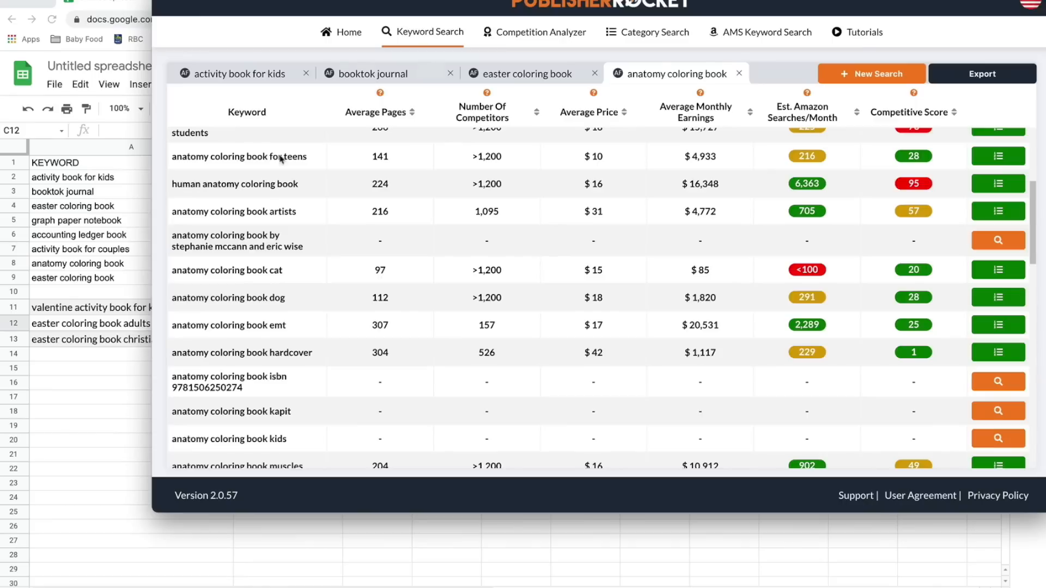
{"action": "left_click_drag", "start_coordinate": [286, 325], "coordinate": [170, 329]}
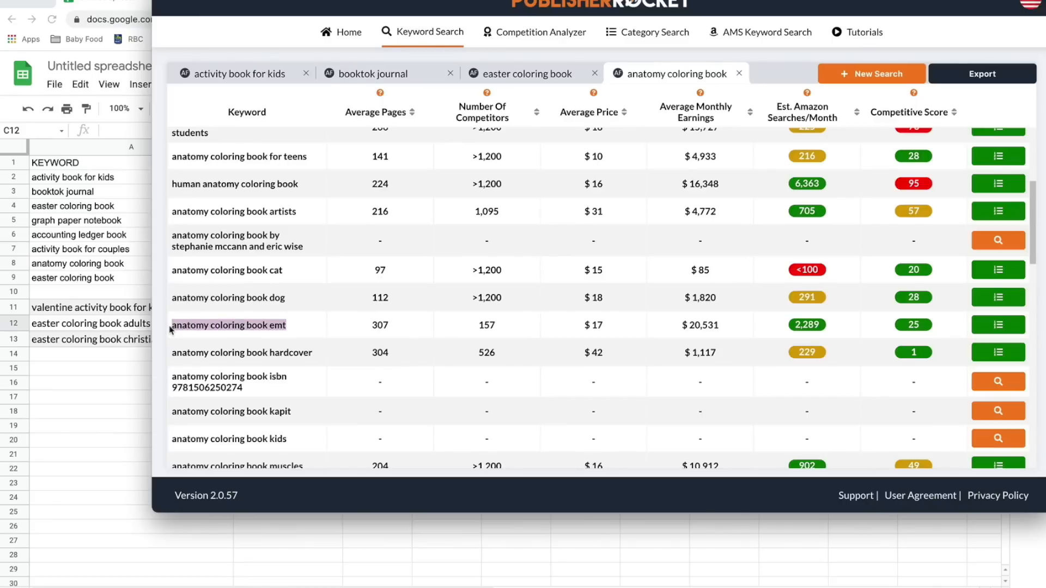
{"action": "left_click", "coordinate": [98, 355]}
{"action": "left_click", "coordinate": [96, 356]}
{"action": "key", "text": "super+c"}
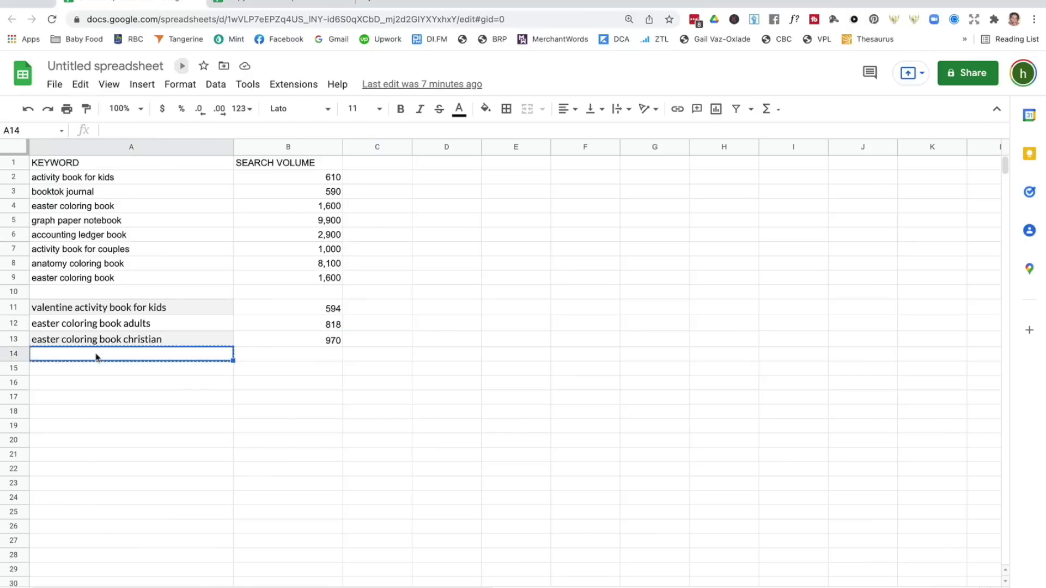
{"action": "key", "text": "super+v"}
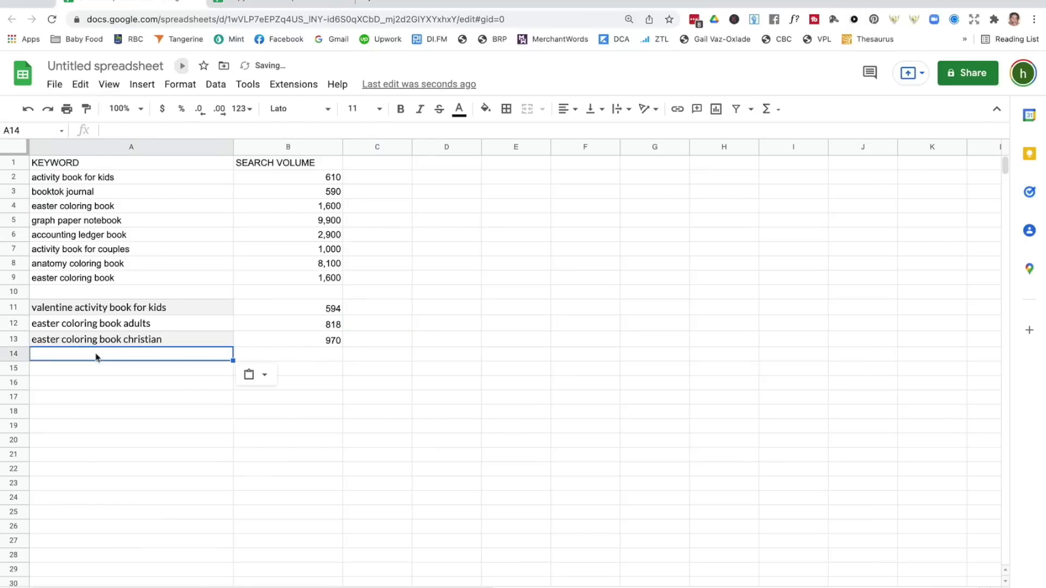
{"action": "key", "text": "super+Tab"}
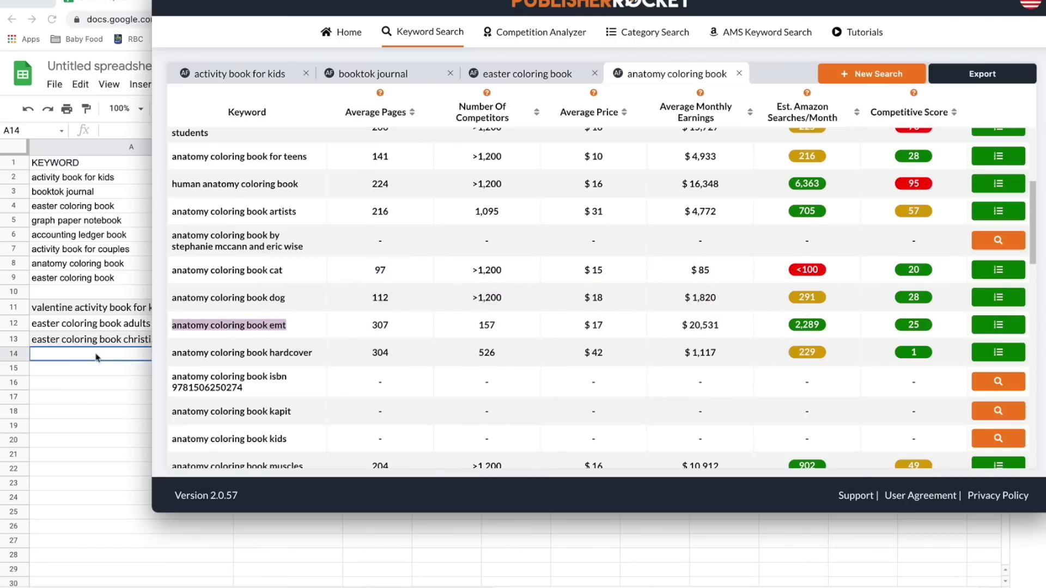
{"action": "key", "text": "super+Tab"}
{"action": "key", "text": "super+v"}
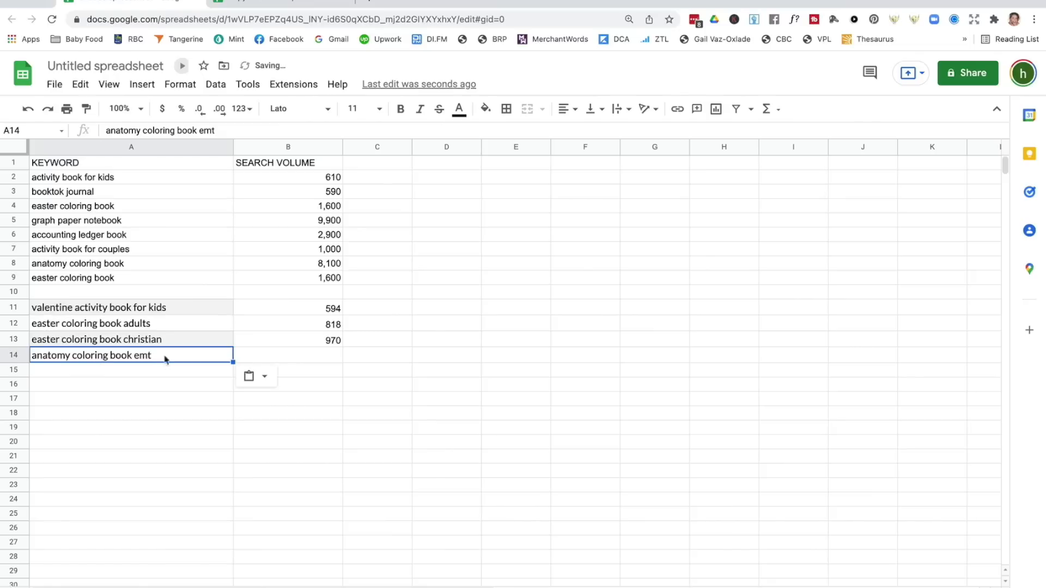
- Enter 2,200 in cell B14 as the search volume for "anatomy coloring book emt"
{"action": "left_click", "coordinate": [298, 359]}
{"action": "type", "text": "2,200"}
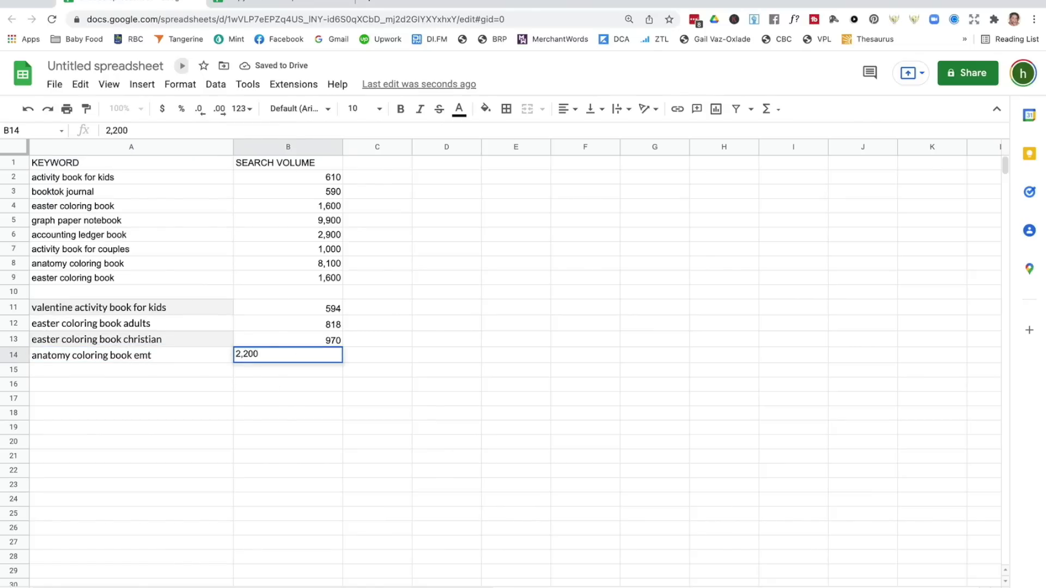
{"action": "key", "text": "Tab"}
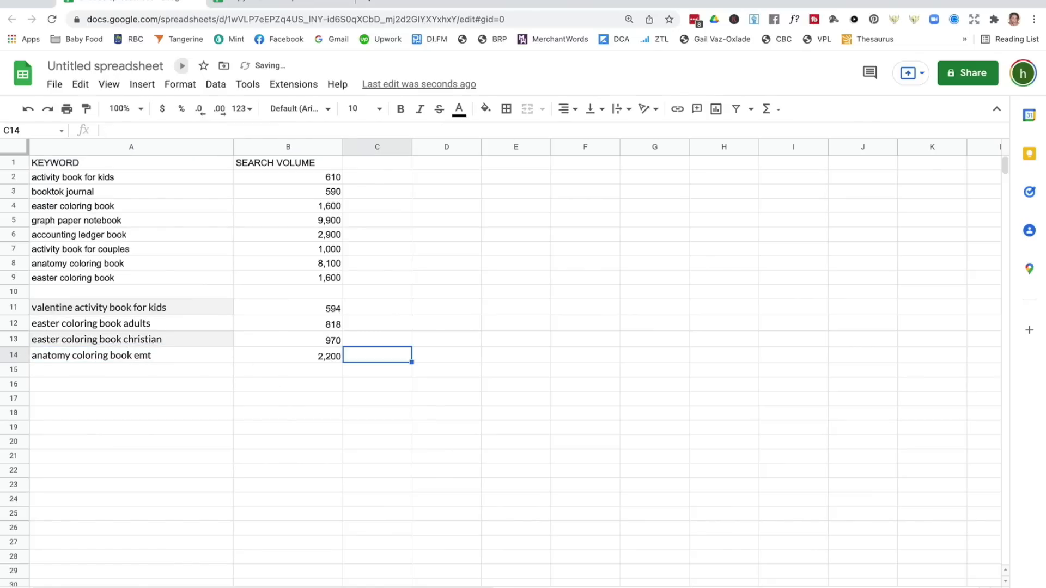
- Return to Publisher Rocket and switch the market to UK, accepting that previous searches are not saved
{"action": "key", "text": "super+Tab"}
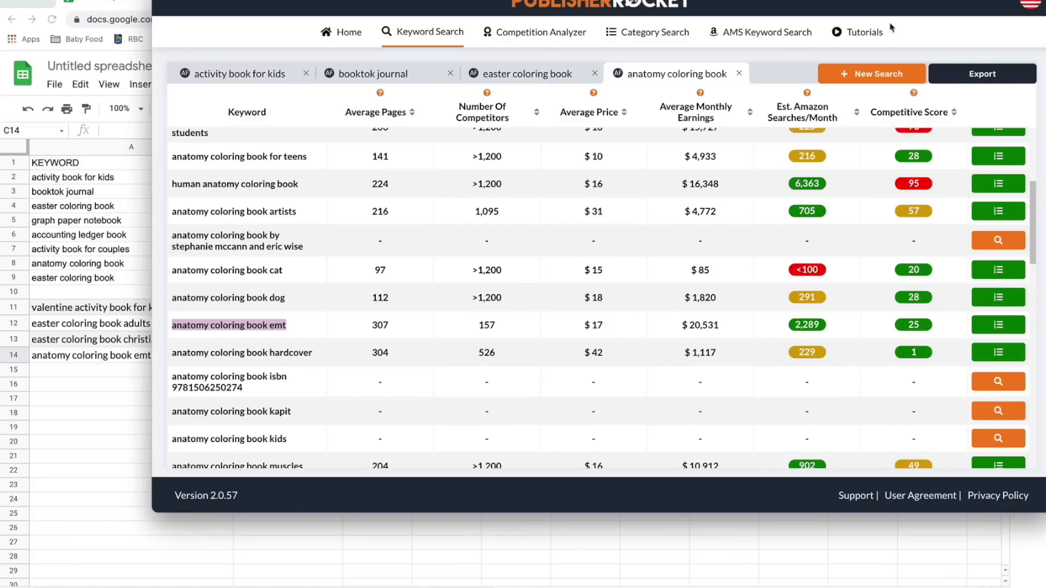
{"action": "left_click", "coordinate": [1031, 7]}
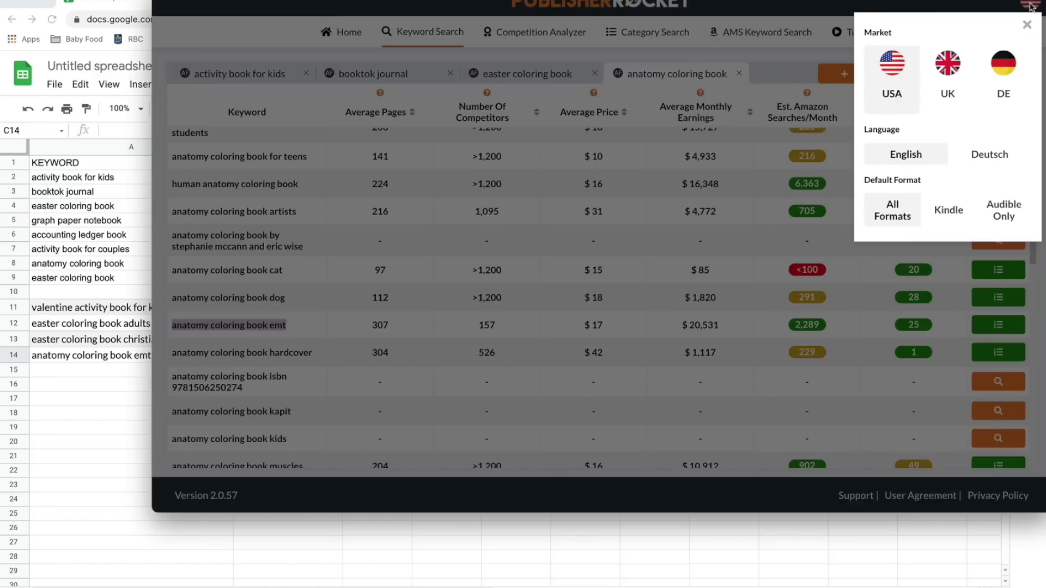
{"action": "left_click", "coordinate": [952, 65]}
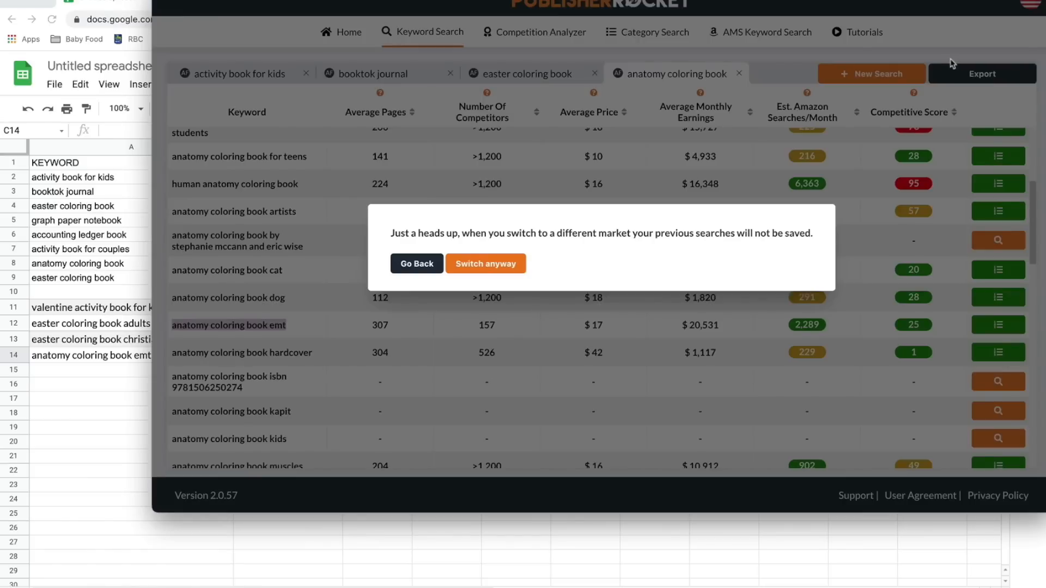
{"action": "left_click", "coordinate": [489, 266]}
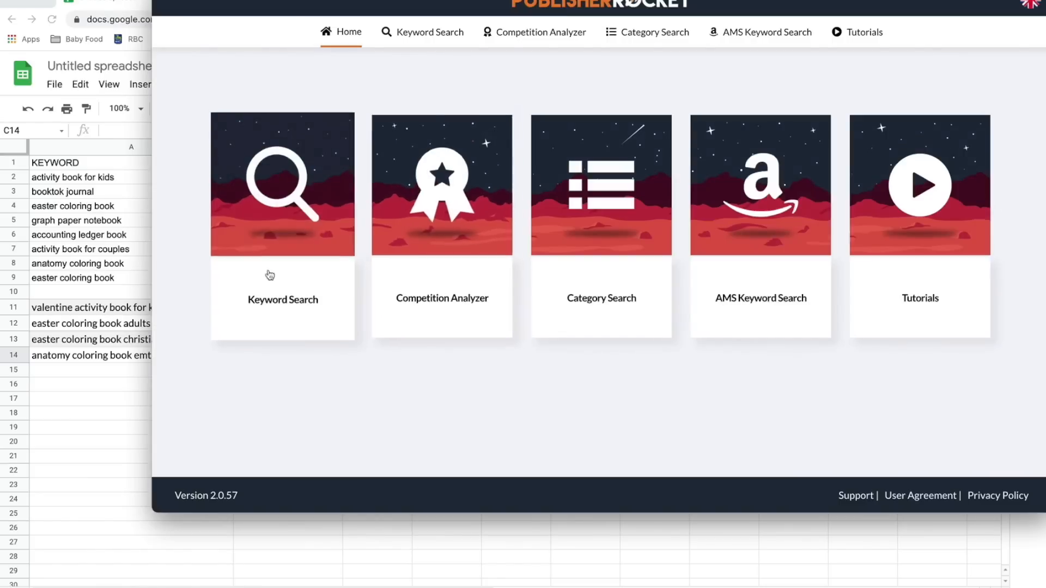
- Run a keyword search for "easter colouring book" across all formats
{"action": "left_click", "coordinate": [273, 231]}
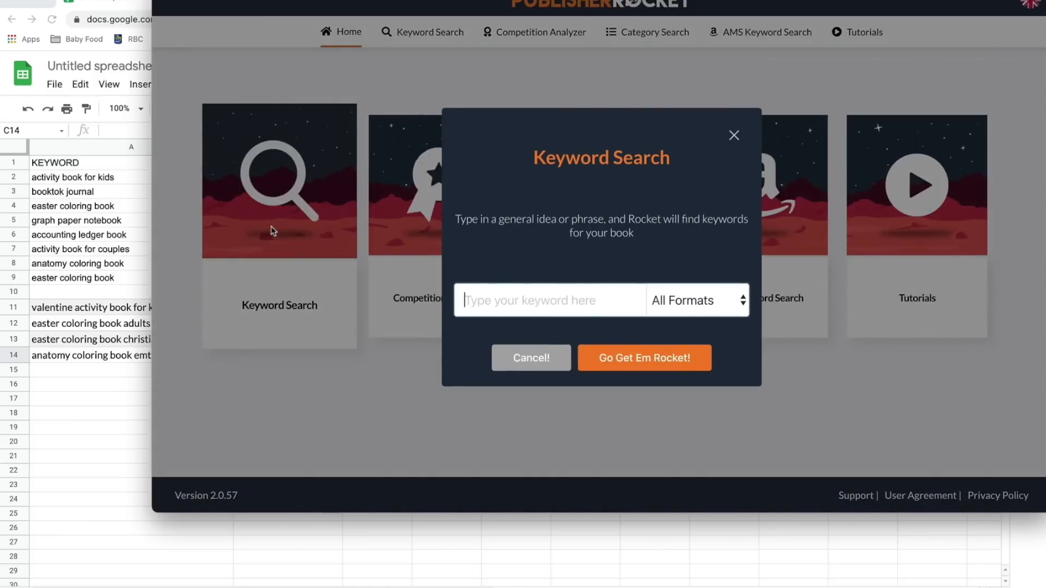
{"action": "type", "text": "ease"}
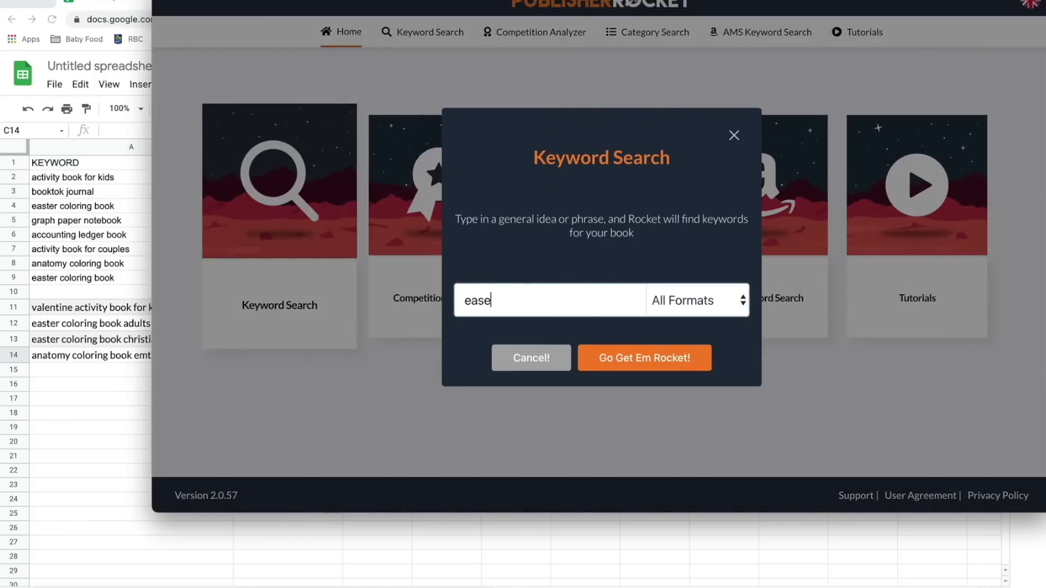
{"action": "key", "text": "BackSpace"}
{"action": "key", "text": "BackSpace"}
{"action": "type", "text": "ster colouring book"}
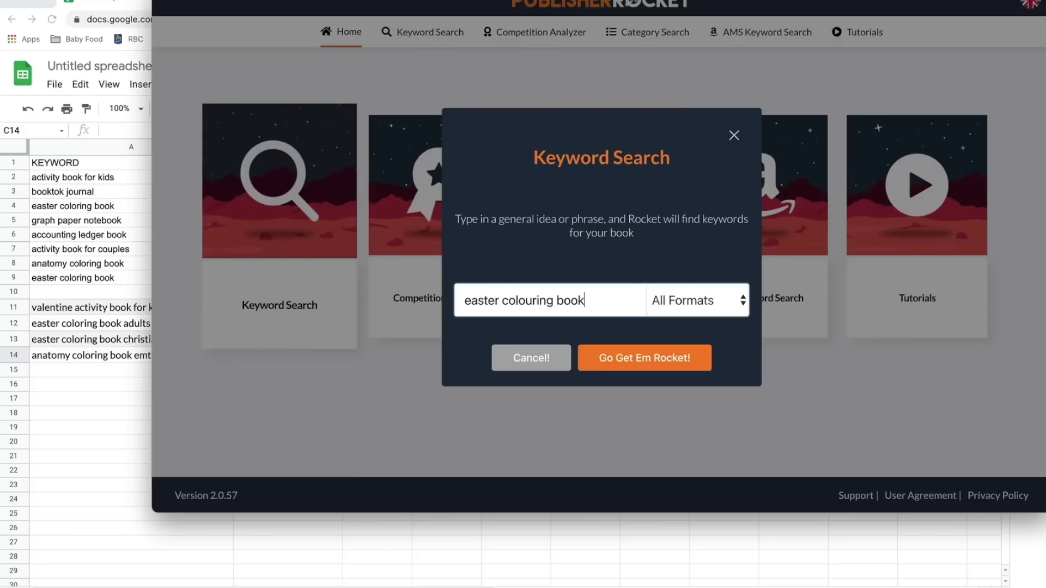
{"action": "left_click", "coordinate": [674, 370]}
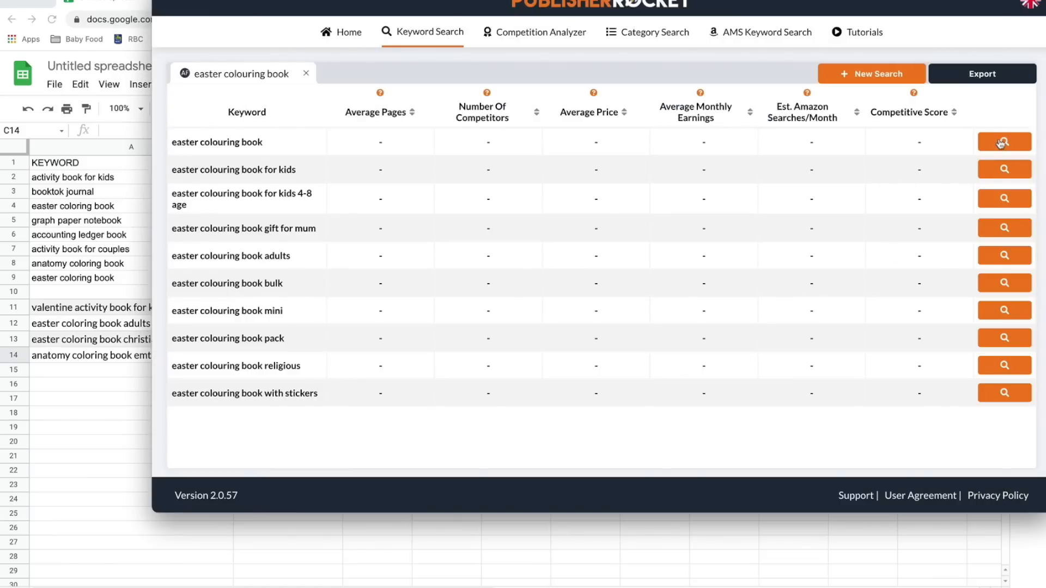
- Analyze demand and competition for every suggested keyword, from "easter colouring book" down to "easter colouring book with stickers"
{"action": "left_click", "coordinate": [1001, 143]}
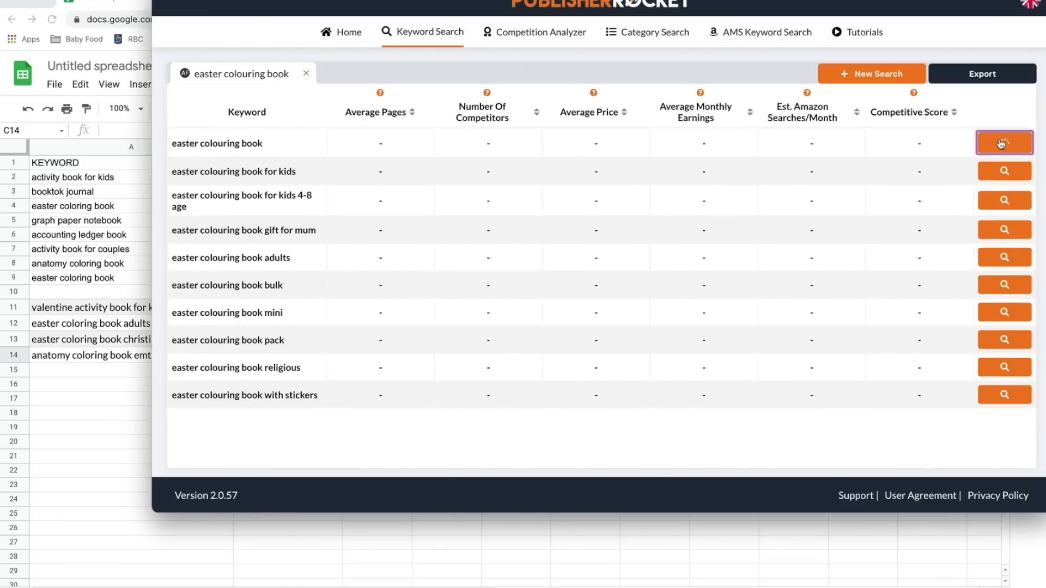
{"action": "left_click", "coordinate": [1003, 170]}
{"action": "left_click", "coordinate": [1003, 201]}
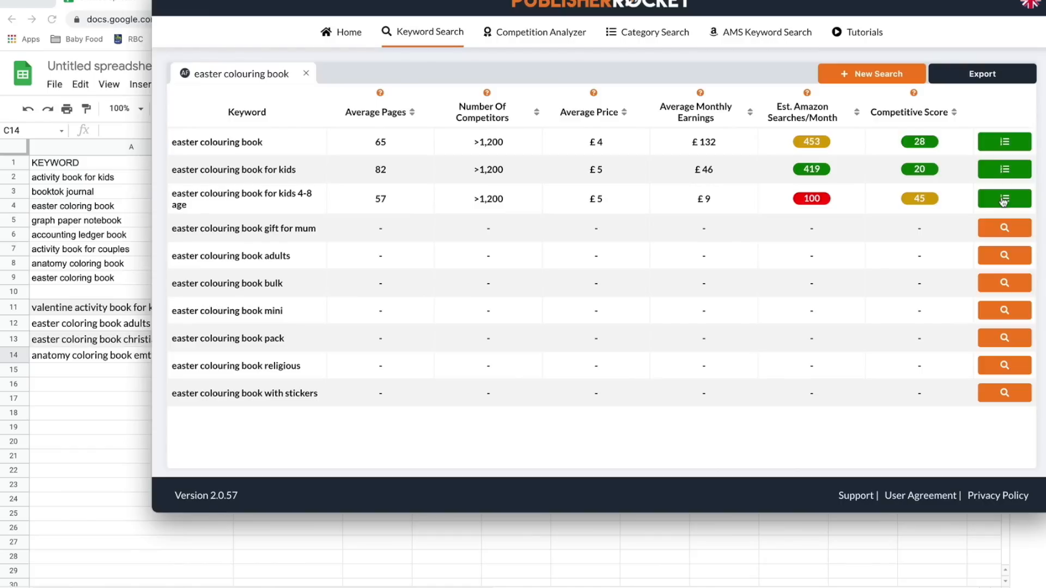
{"action": "left_click", "coordinate": [1005, 229]}
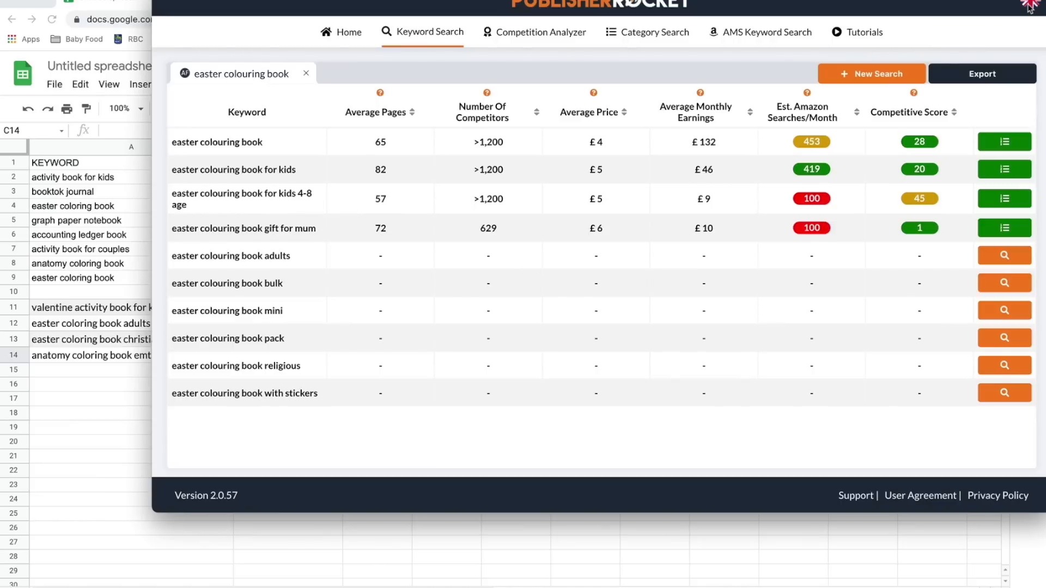
{"action": "left_click", "coordinate": [998, 264]}
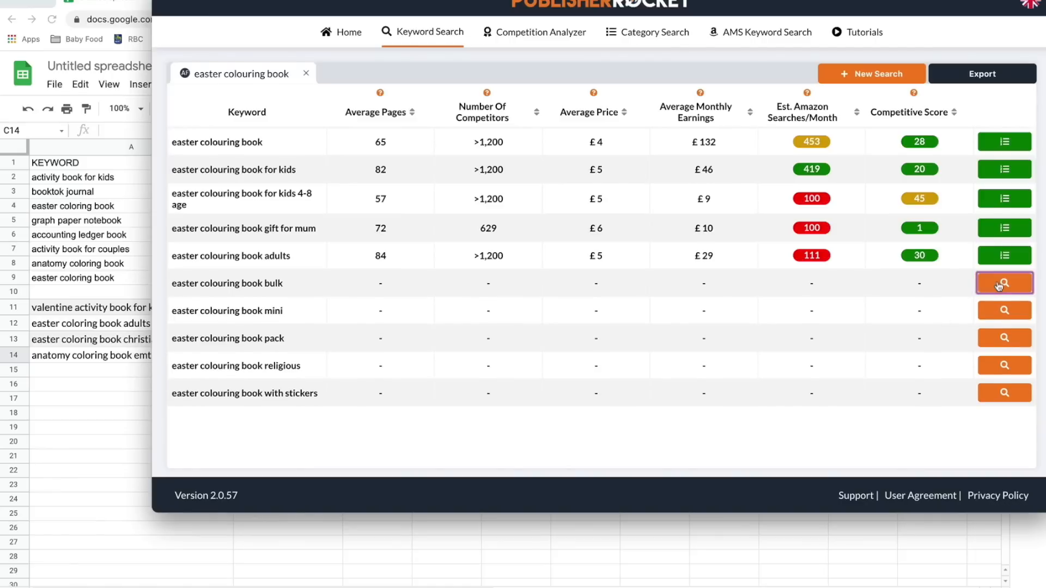
{"action": "left_click", "coordinate": [1004, 311]}
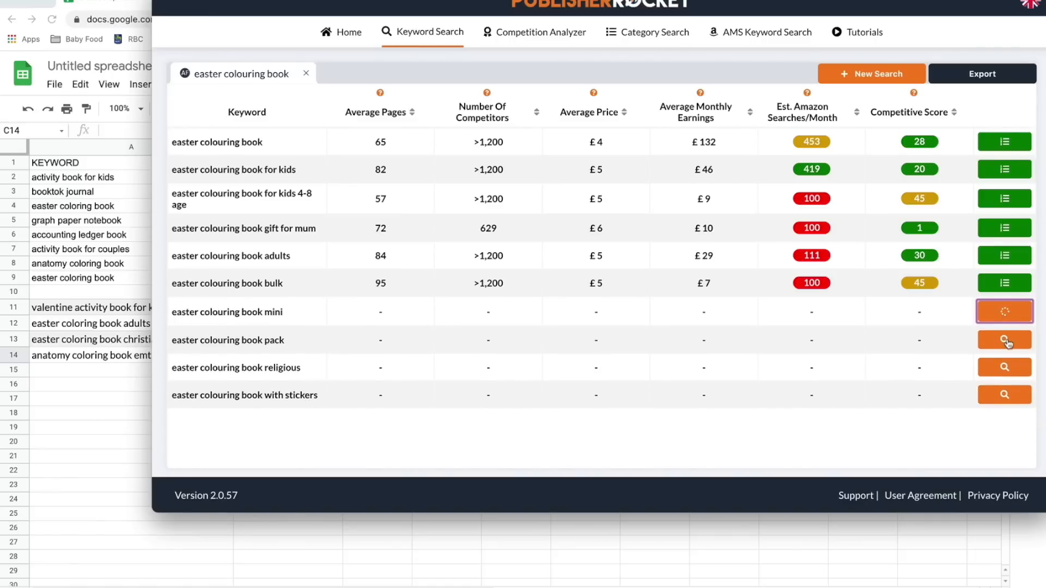
{"action": "left_click", "coordinate": [1005, 341]}
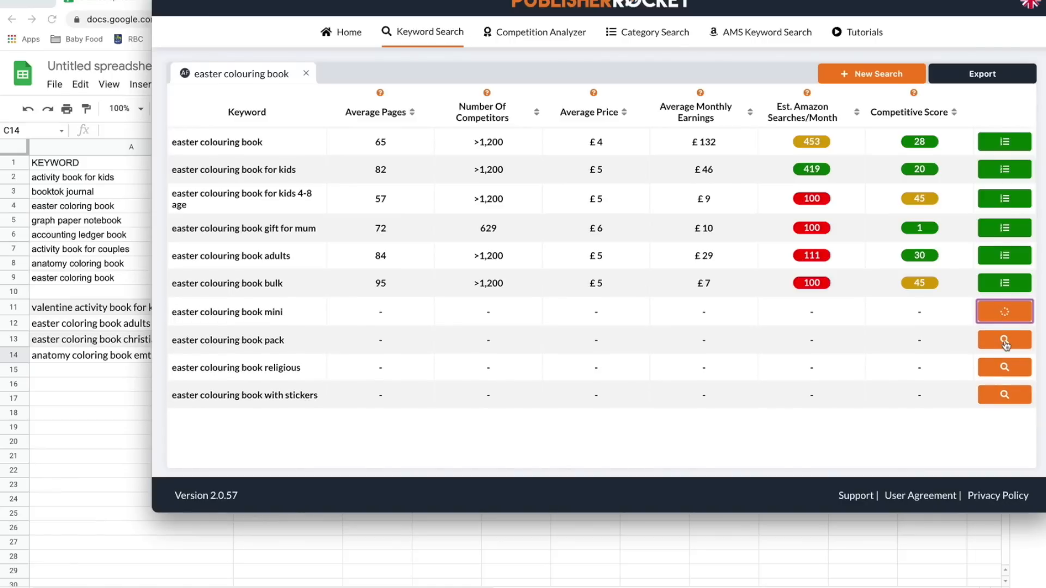
{"action": "left_click", "coordinate": [995, 393]}
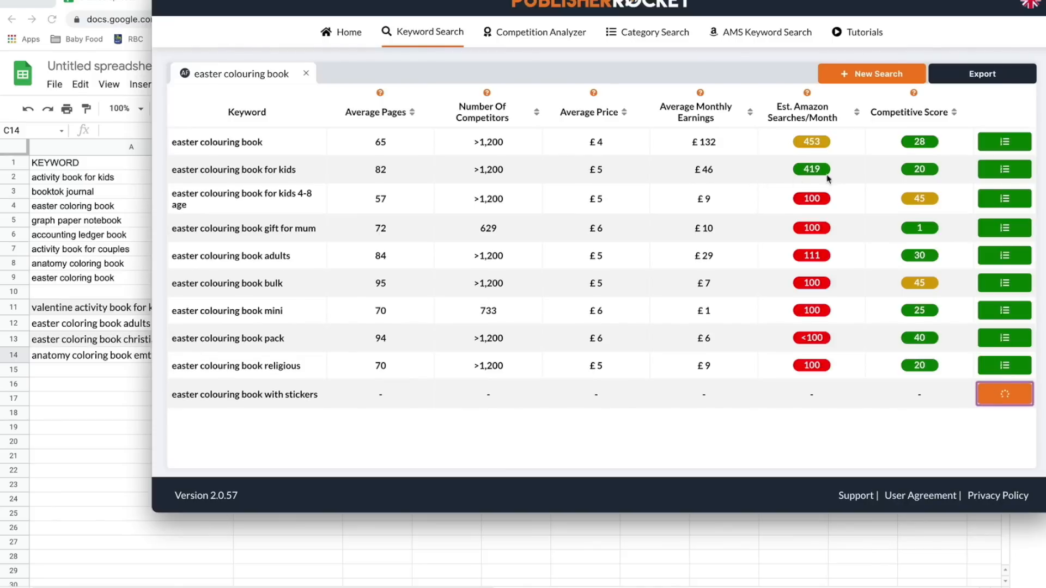
- Compare the search volume of "easter colouring book for kids" with the volumes in B11:B14 of the Google Sheets spreadsheet and return to Publisher Rocket
{"action": "mouse_move", "coordinate": [814, 171]}
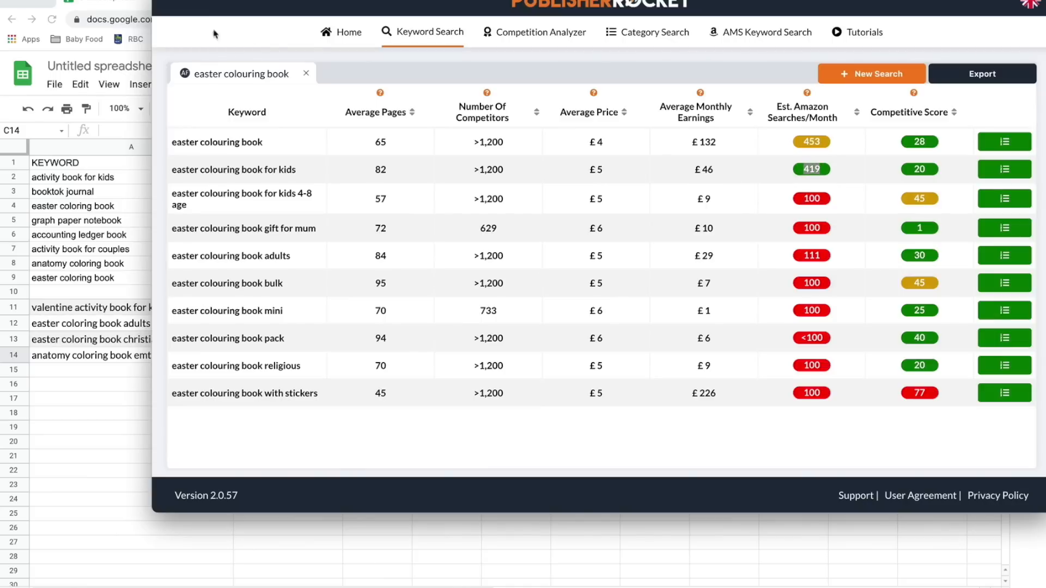
{"action": "left_click", "coordinate": [88, 179]}
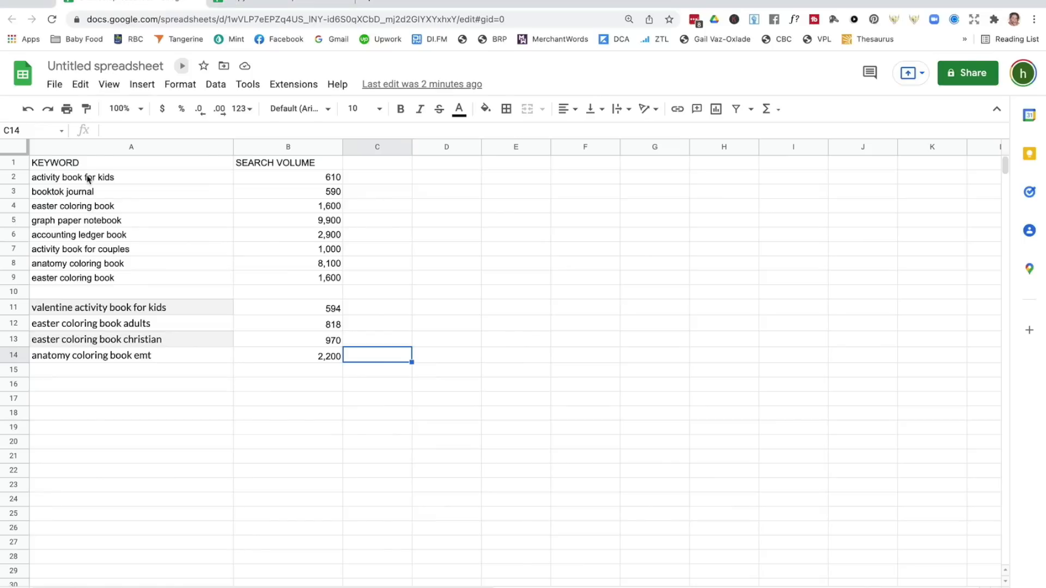
{"action": "left_click_drag", "start_coordinate": [280, 307], "coordinate": [295, 355]}
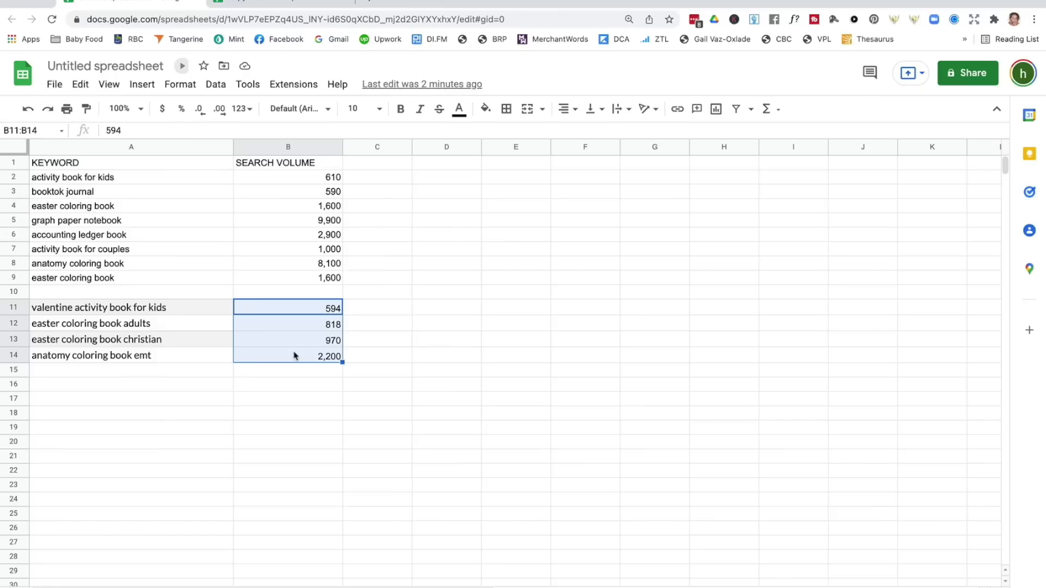
{"action": "key", "text": "super+Tab"}
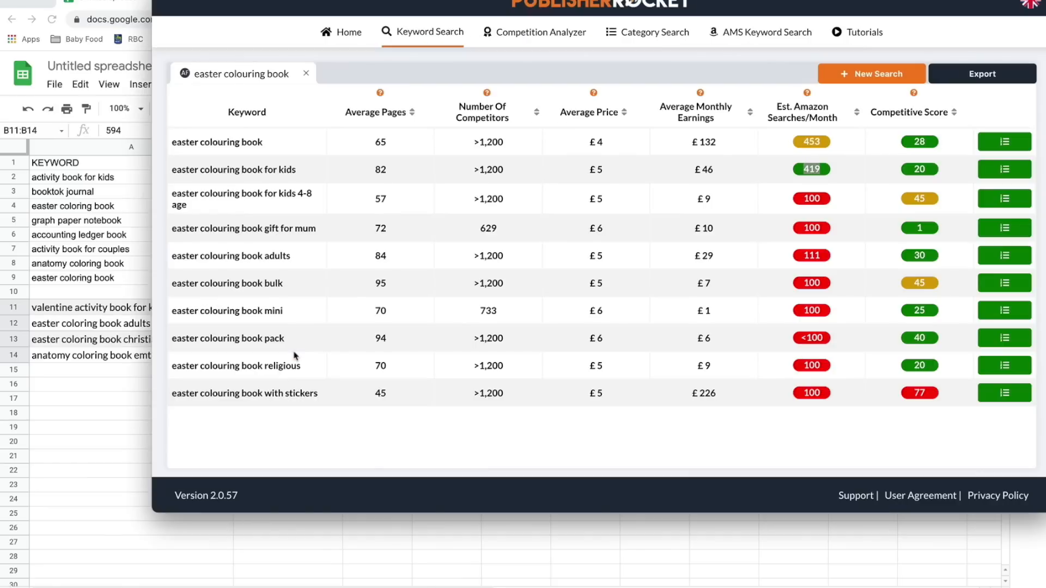